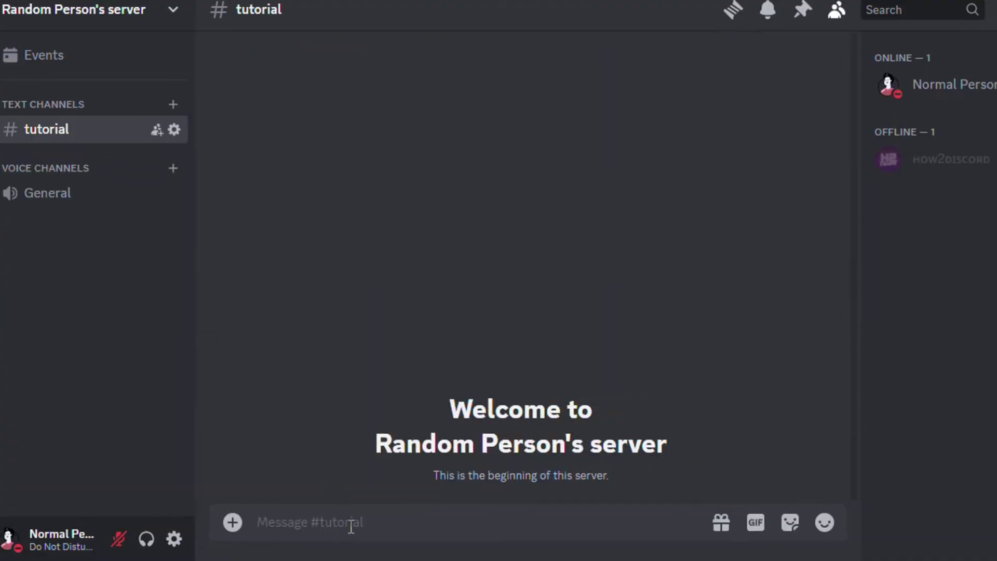
Step: Send "This is some text" in the tutorial channel as italic, wrapped in single asterisks
text(This is some )
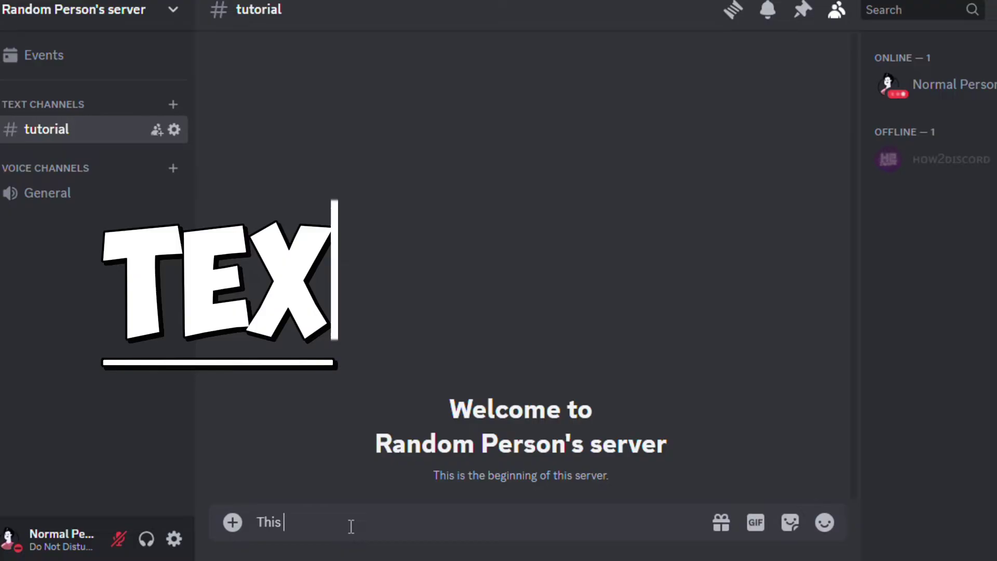
text(text)
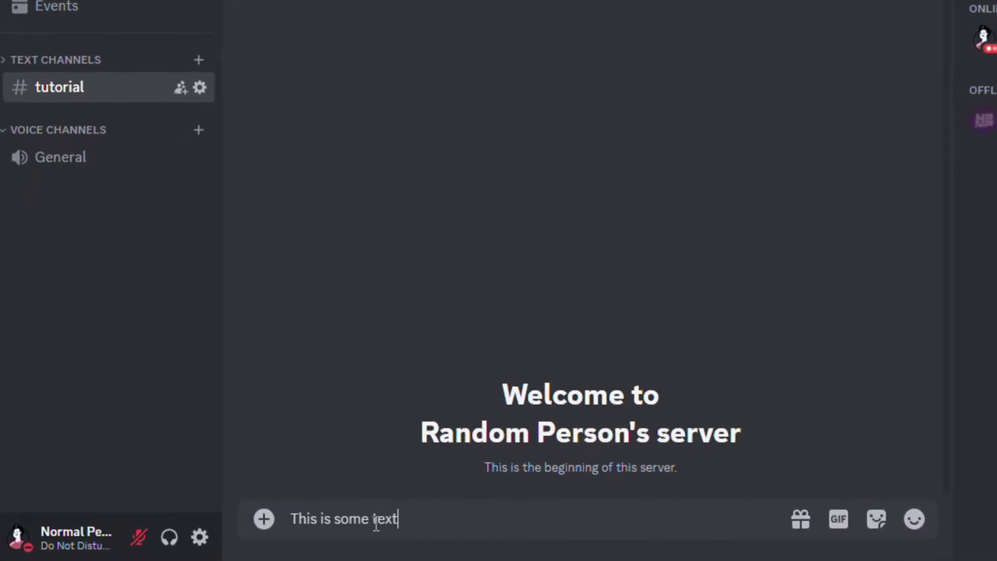
key(Home)
text(*)
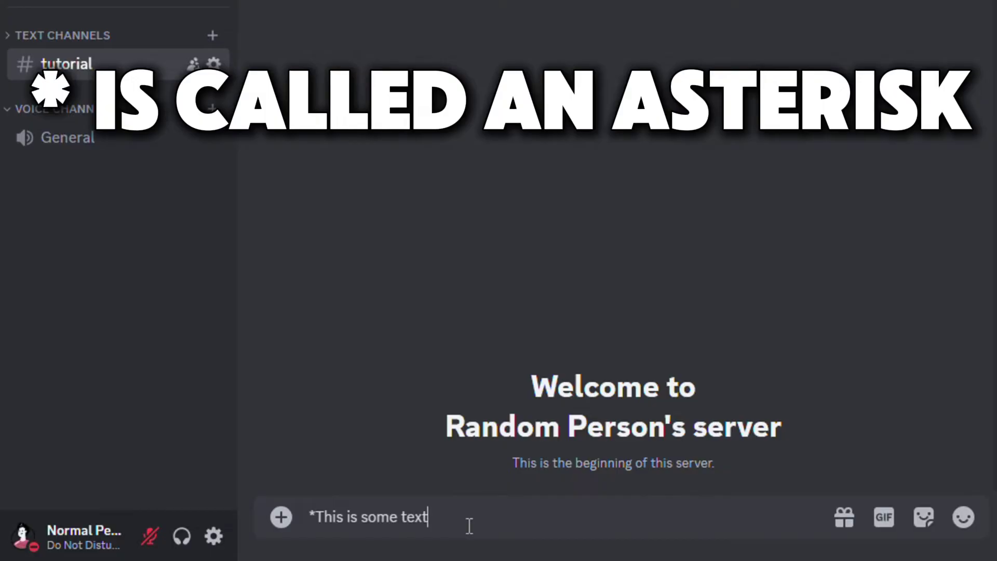
key(End)
text(*)
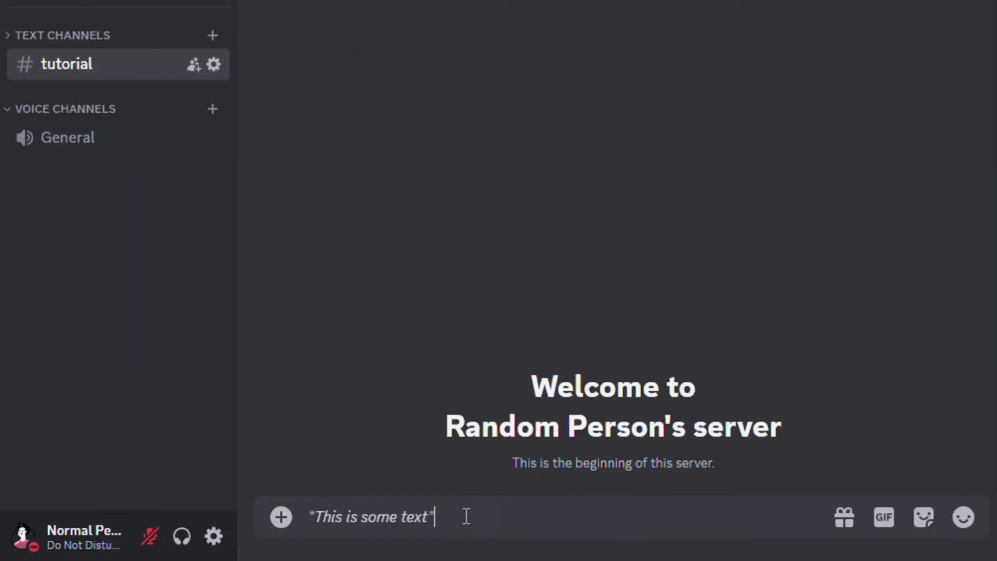
key(Return)
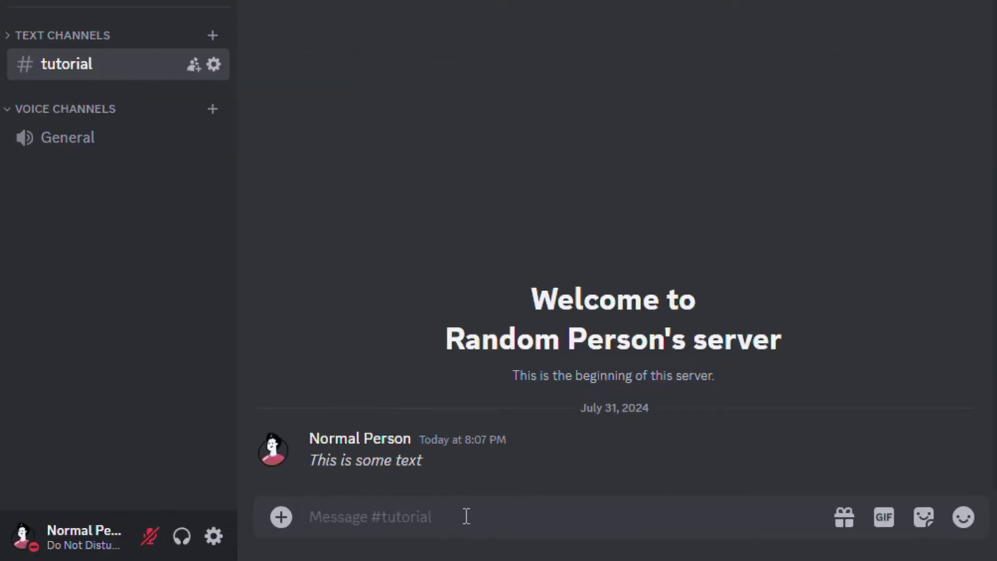
Step: Send "This is some text" in bold, wrapped in double asterisks
text(**)
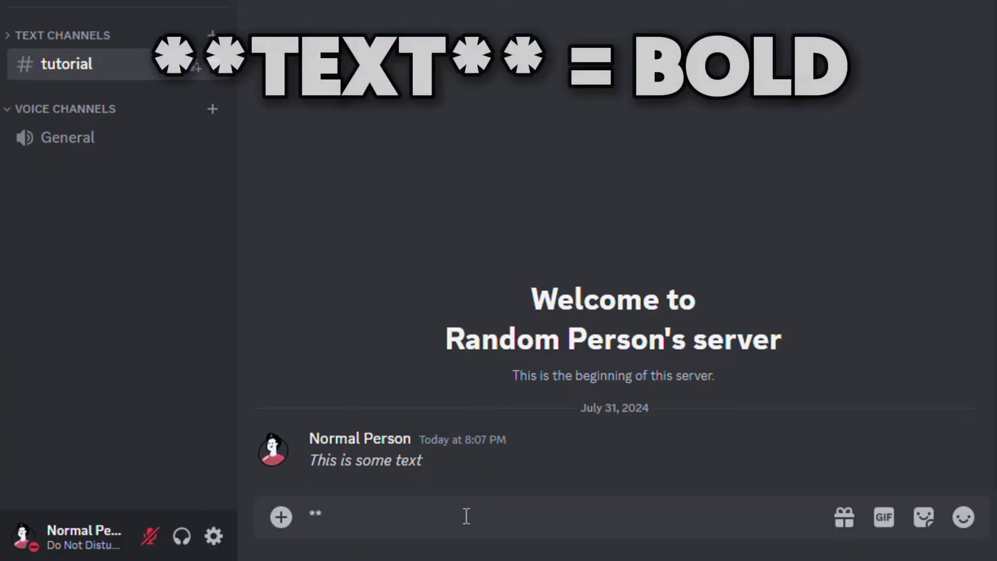
text(This is some text)
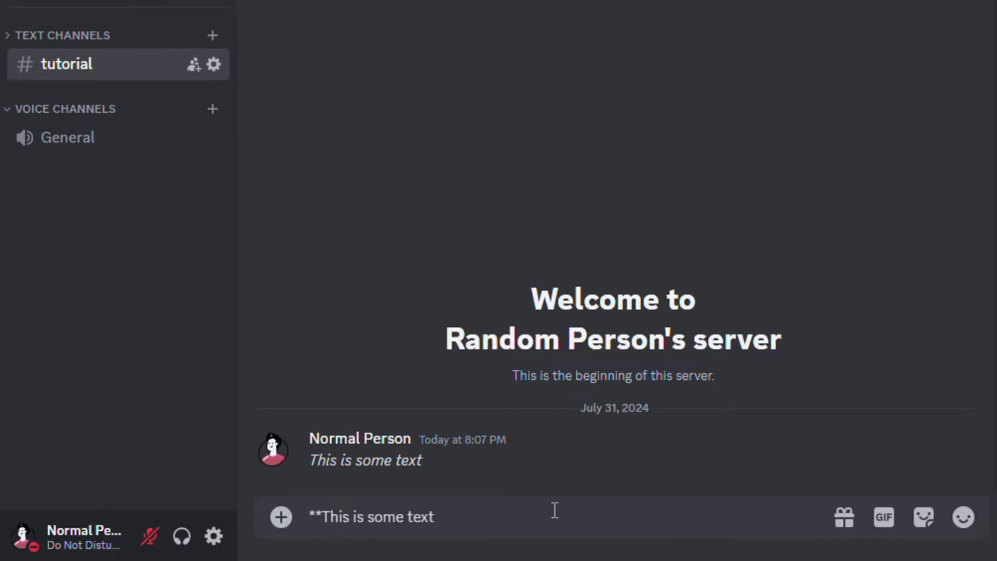
text(**)
key(Return)
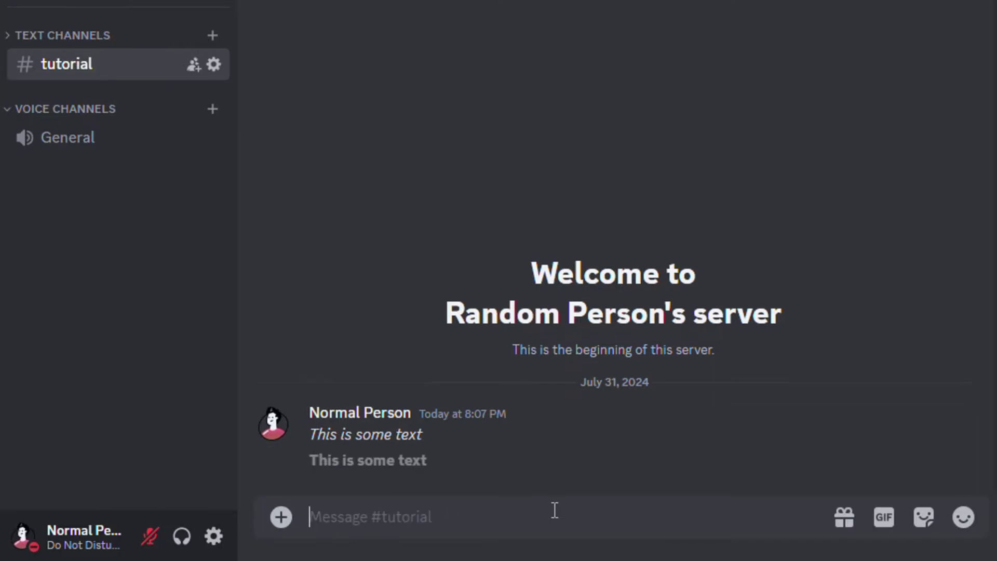
Step: Send "This is some text" in bold italic, wrapped in triple asterisks
text(***)
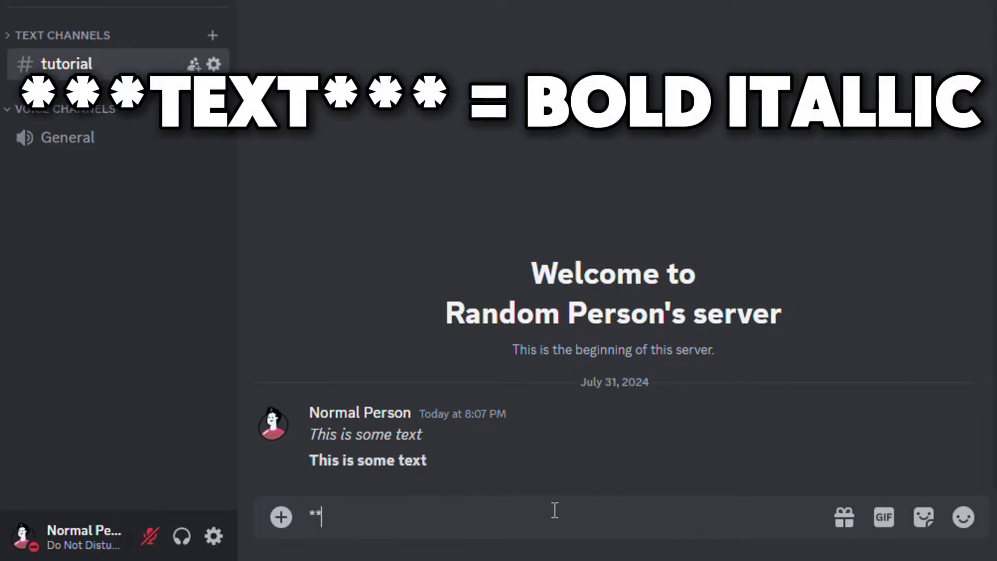
text(This is some text)
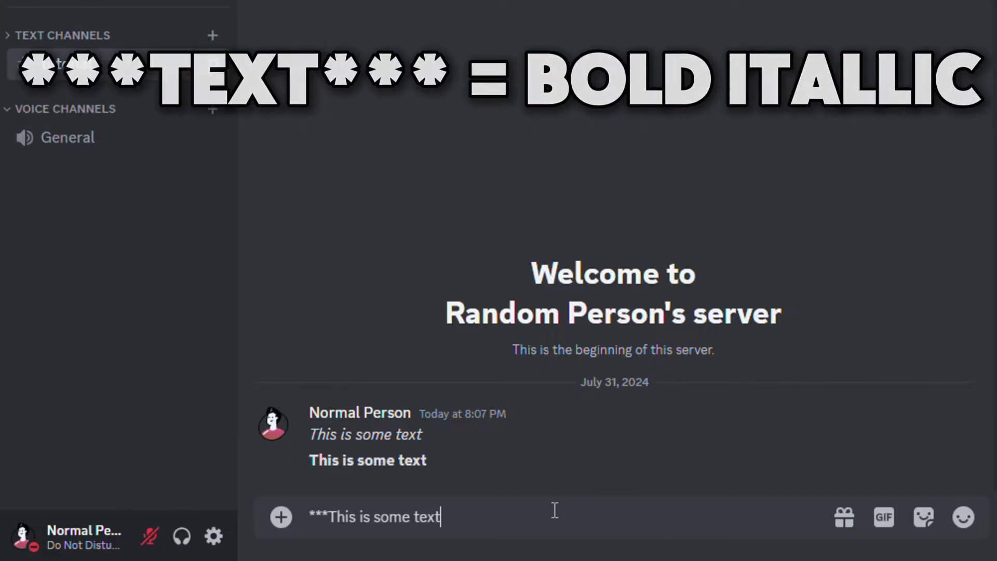
text(***)
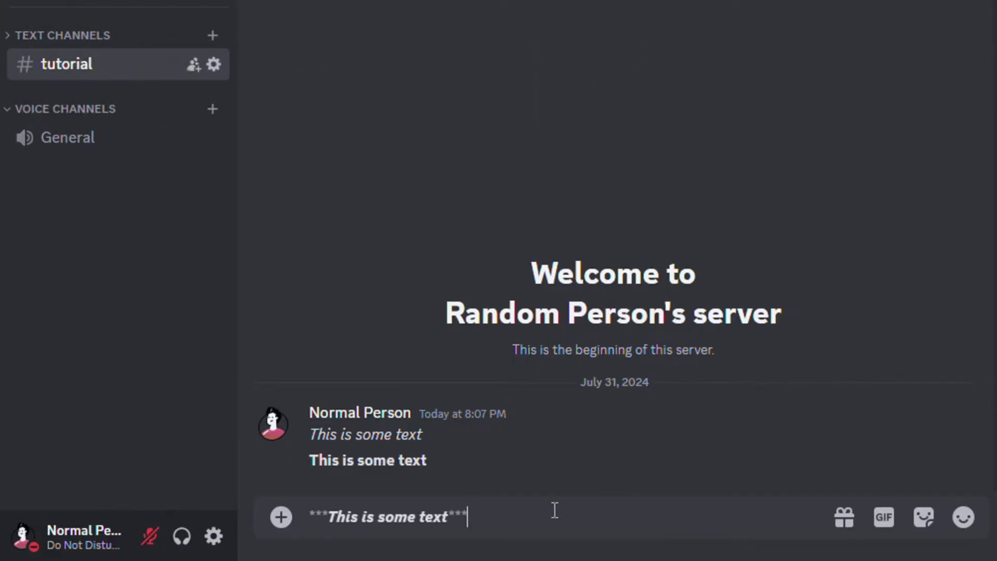
key(Return)
Step: Send "This is some text" in italic using single underscores, followed by the plain note "(Underscore)"
text(_)
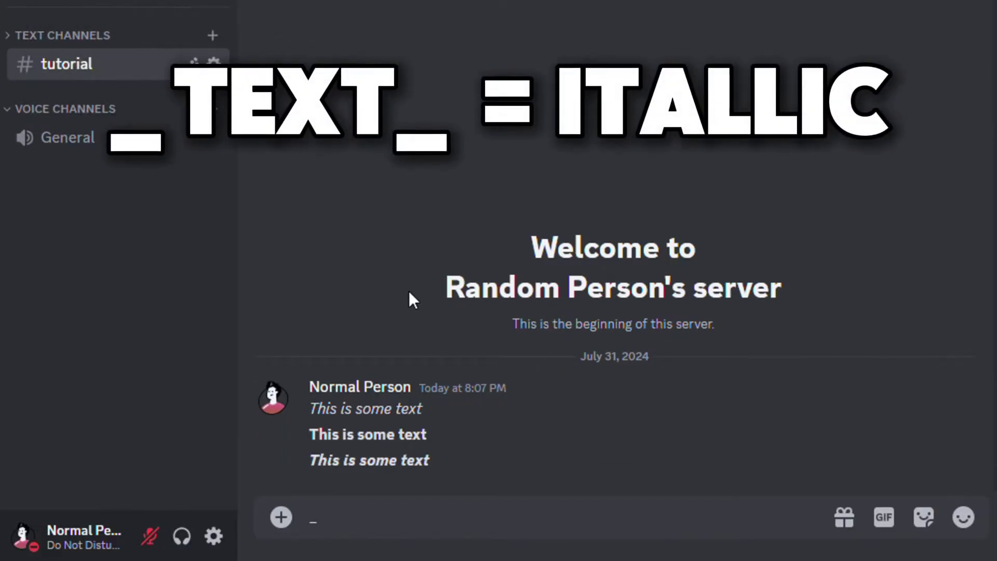
text(This is some text)
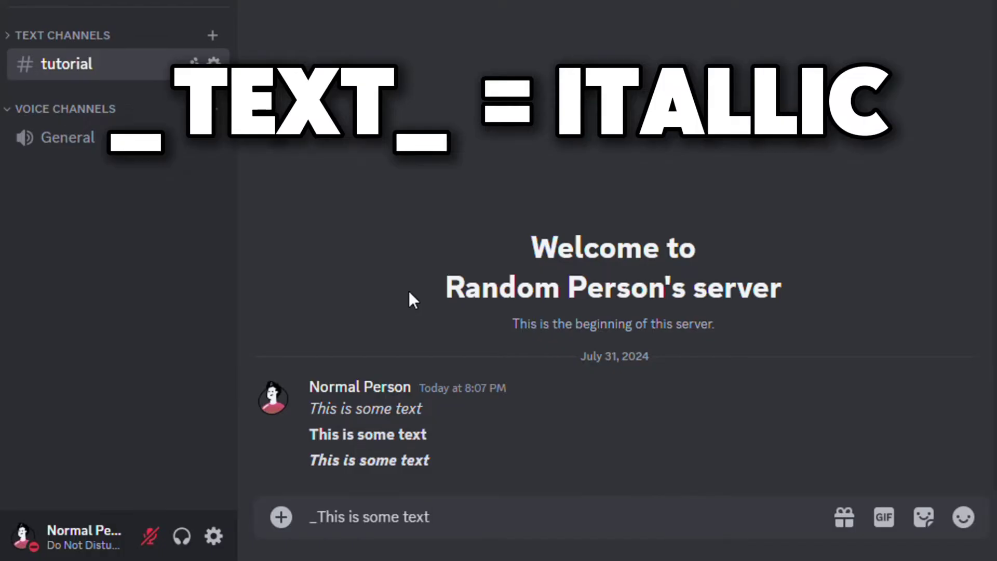
text(_ ()
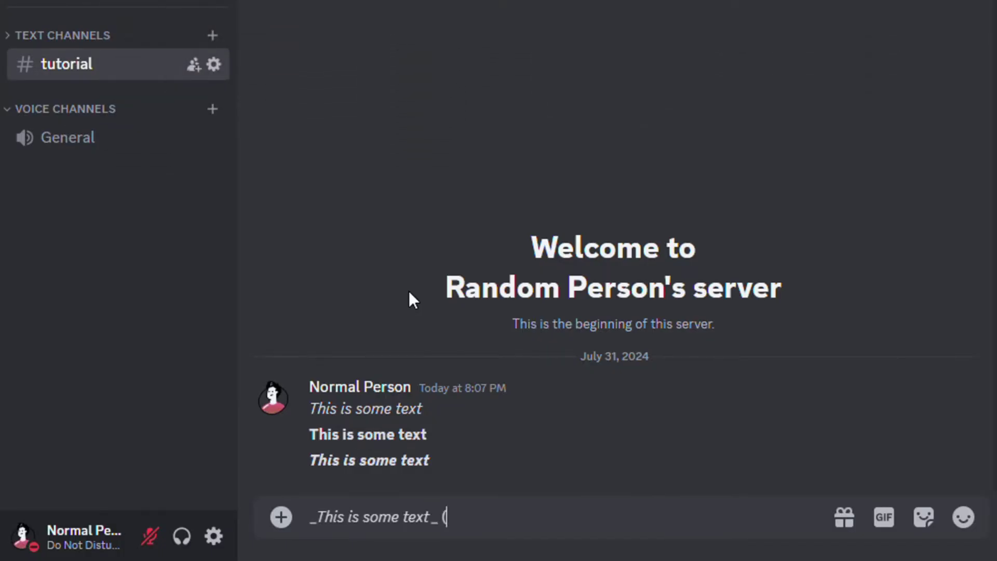
text(Underscore))
key(Return)
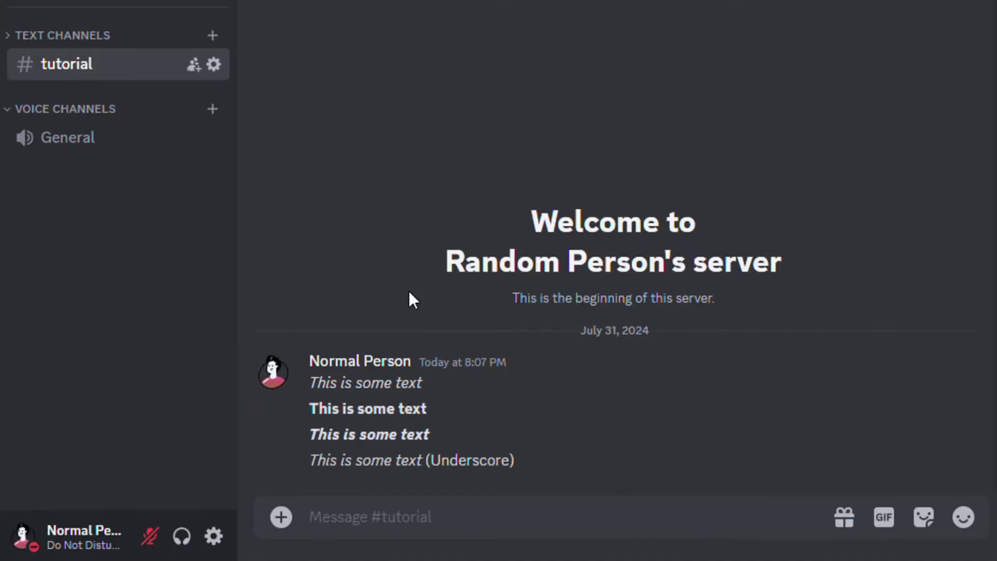
Step: Send "This is some text" underlined, wrapped in double underscores
text(This is some text)
key(Left)
key(Left)
key(Left)
key(Left)
key(Left)
key(Left)
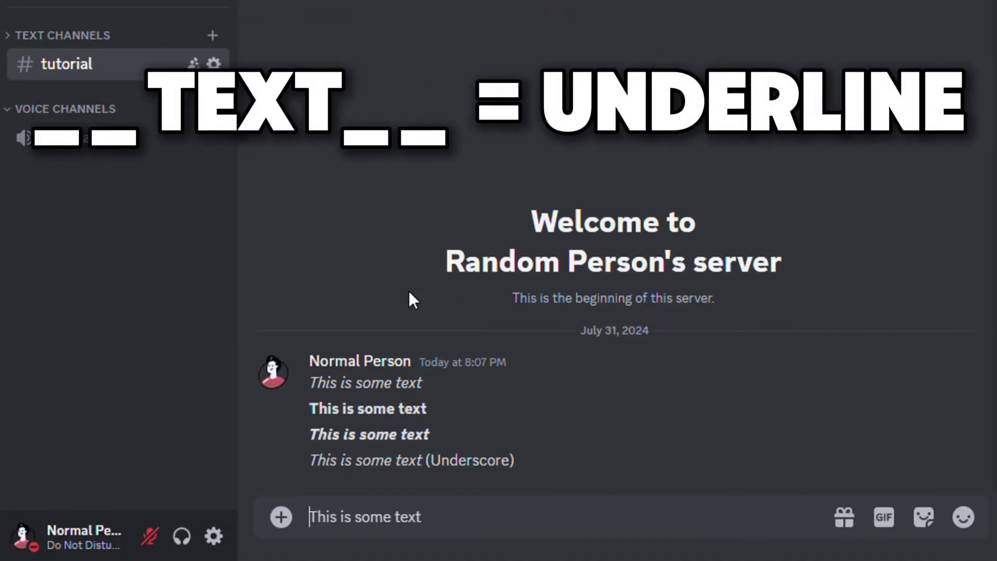
text(__)
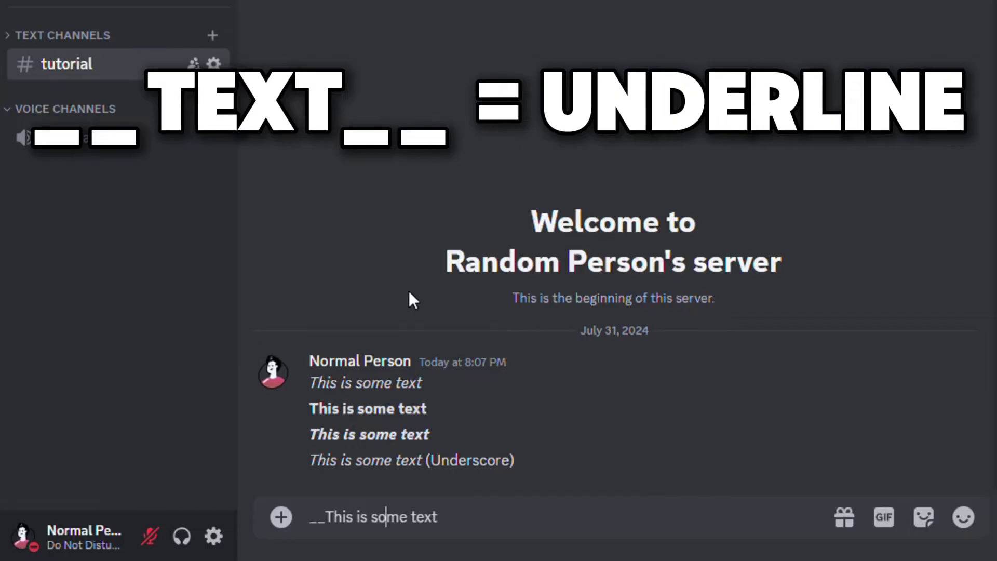
key(End)
text(__)
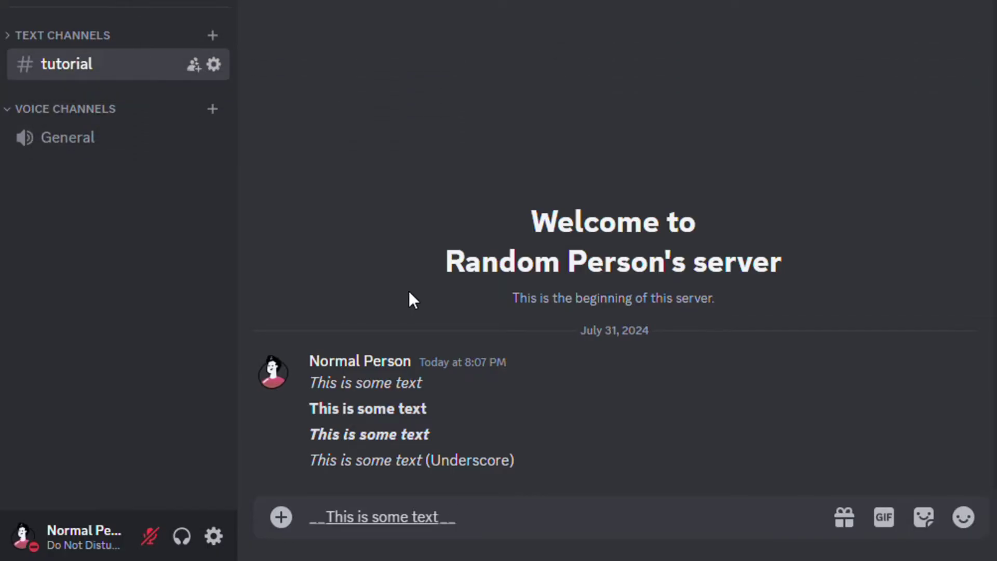
key(Return)
Step: Send "This is some text" as underlined italic, wrapped in triple underscores
text(___T)
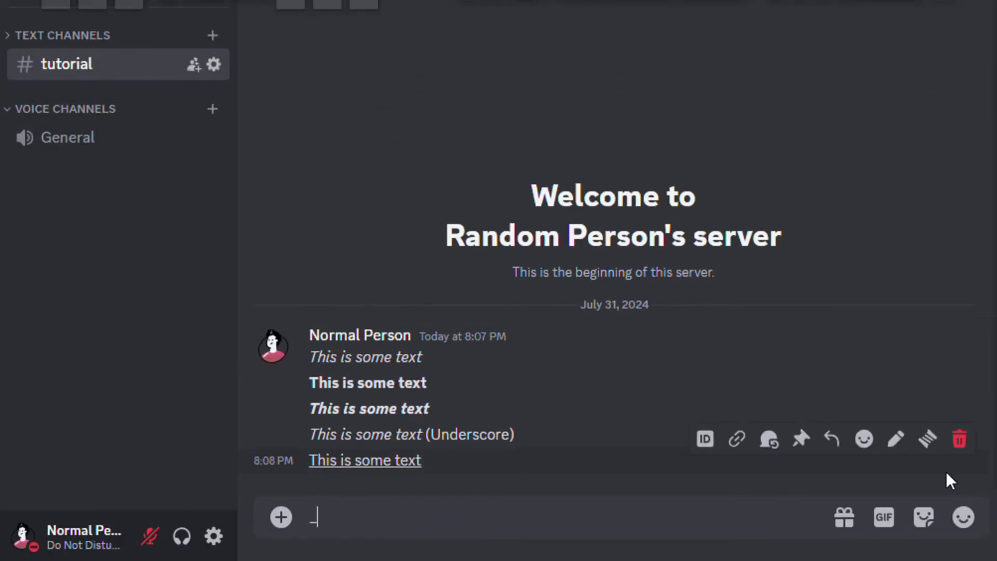
key(BackSpace)
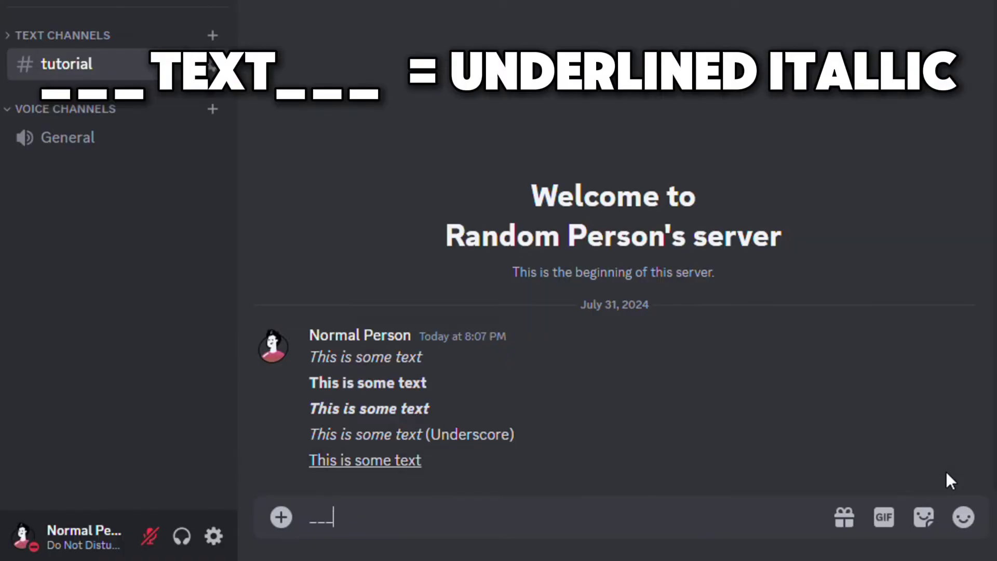
text(This is some text)
text(___)
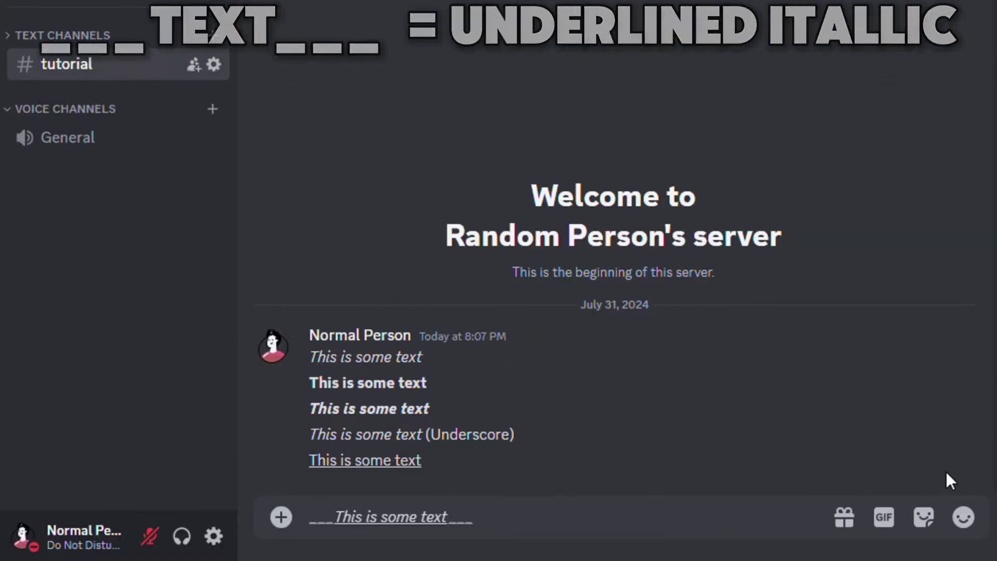
key(Return)
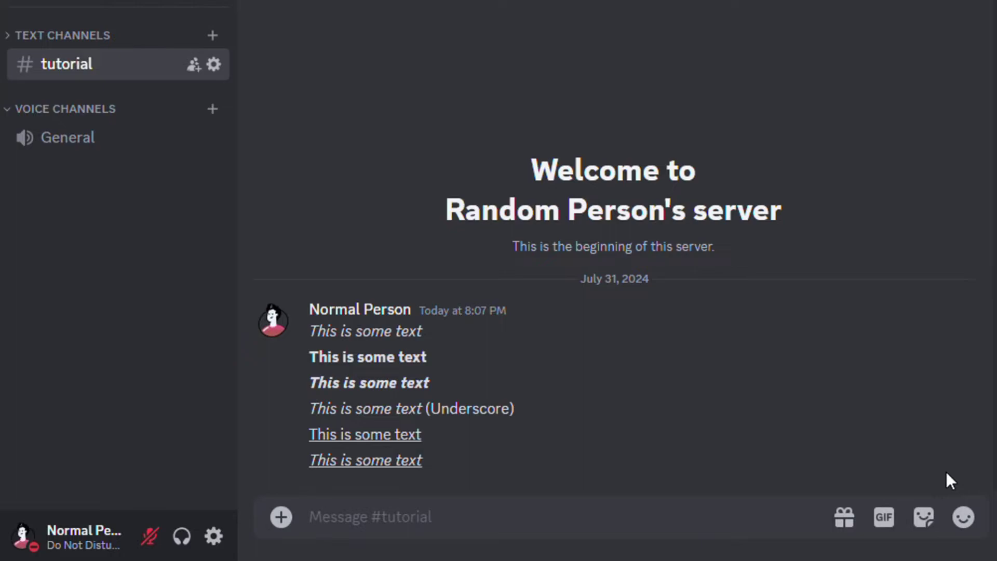
Step: Send "This is some text" with strikethrough, wrapped in double tildes
text(~~)
text(This is some text)
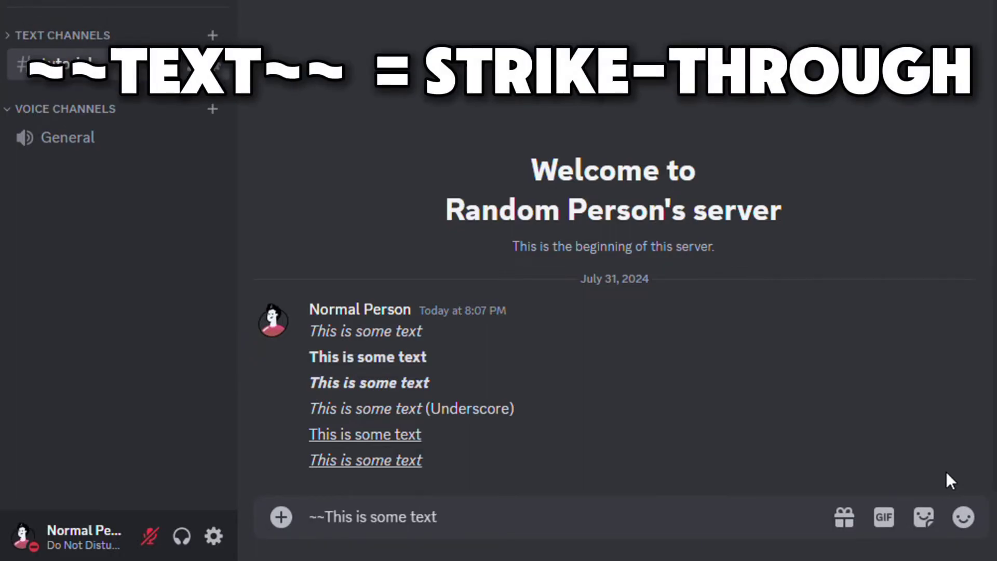
text(~~)
key(Return)
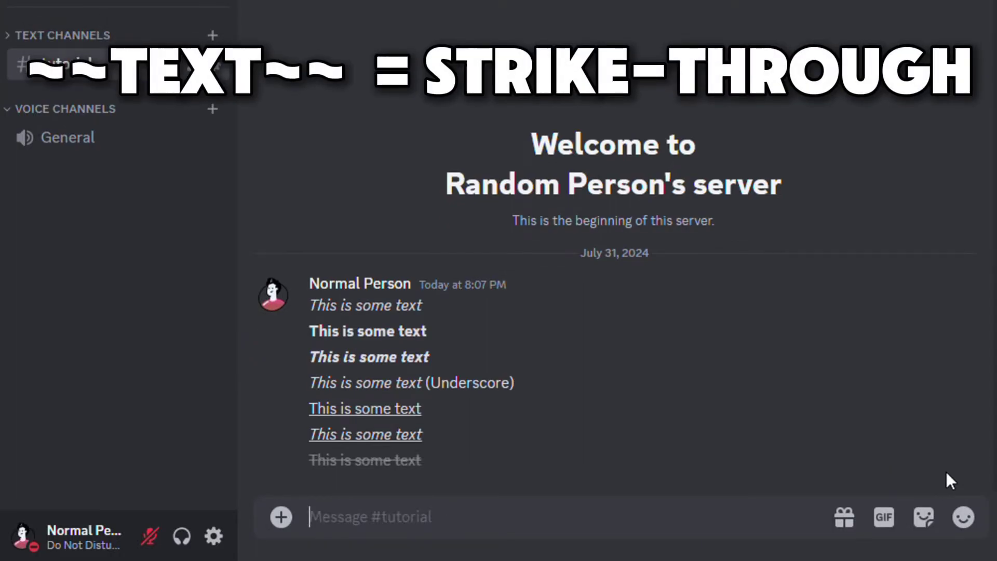
Step: Draft "This is some text" and try the bold and italic options of the text selection formatting on it
text(This is some text)
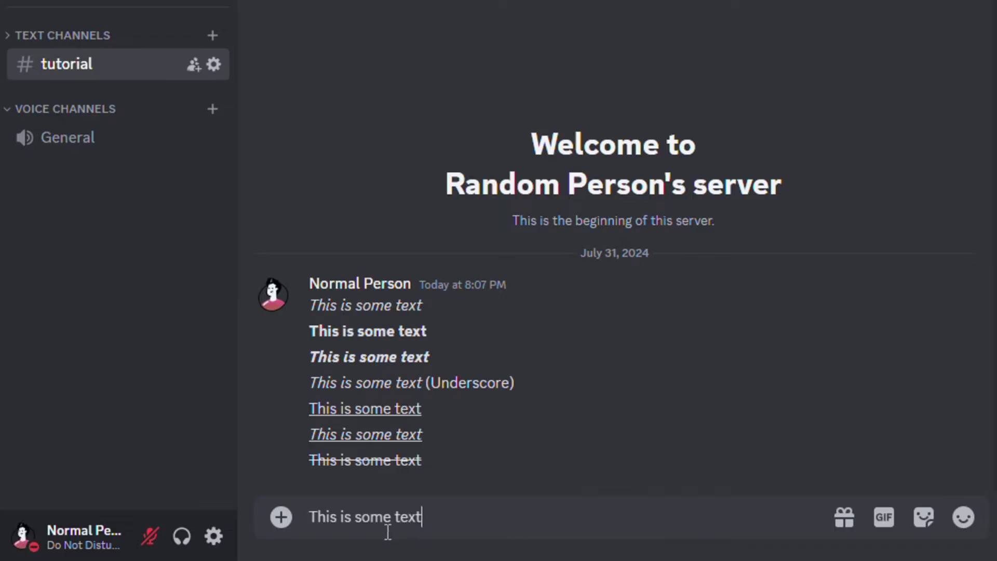
triple_click(387, 530)
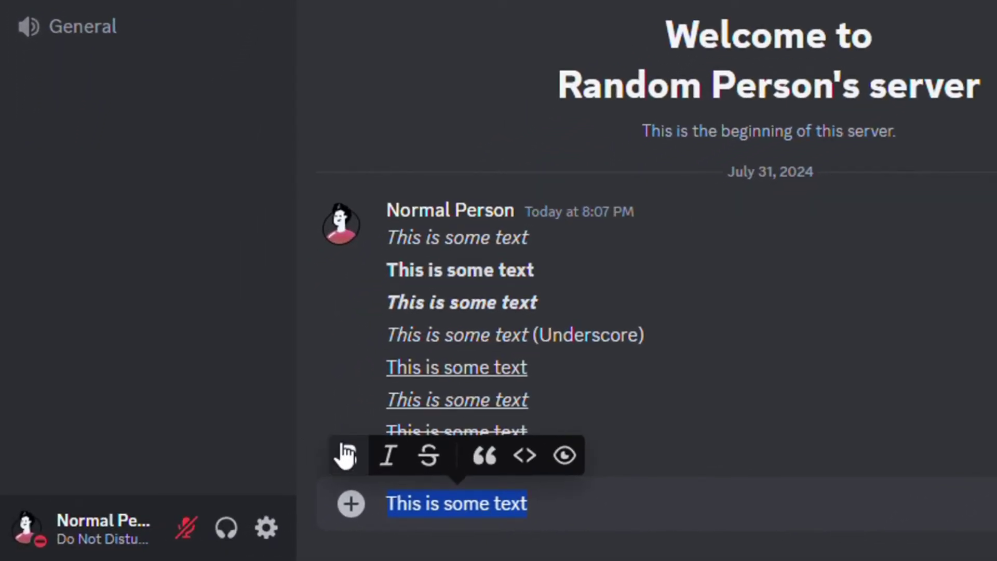
click(348, 455)
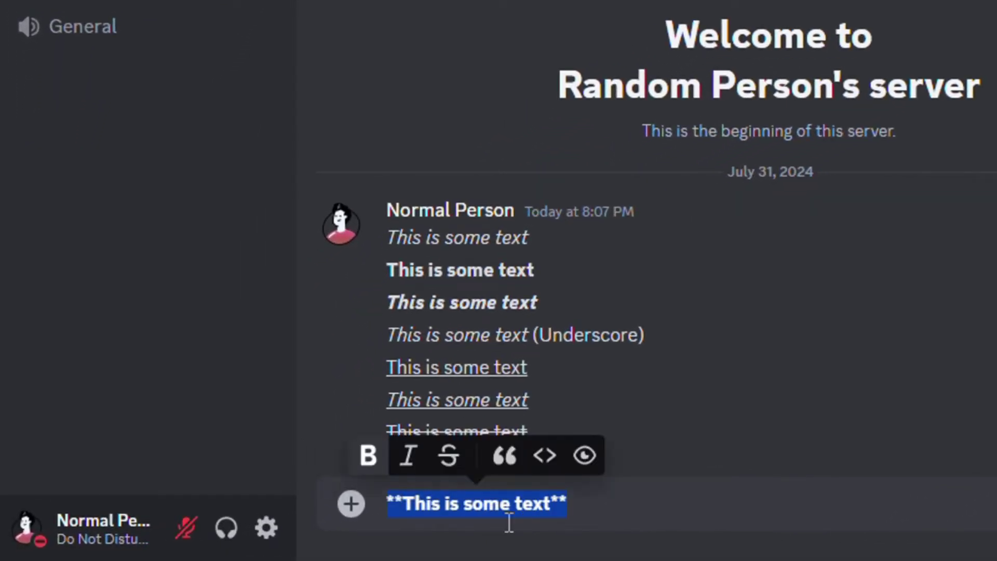
click(367, 455)
click(389, 462)
click(439, 503)
key(ctrl+z)
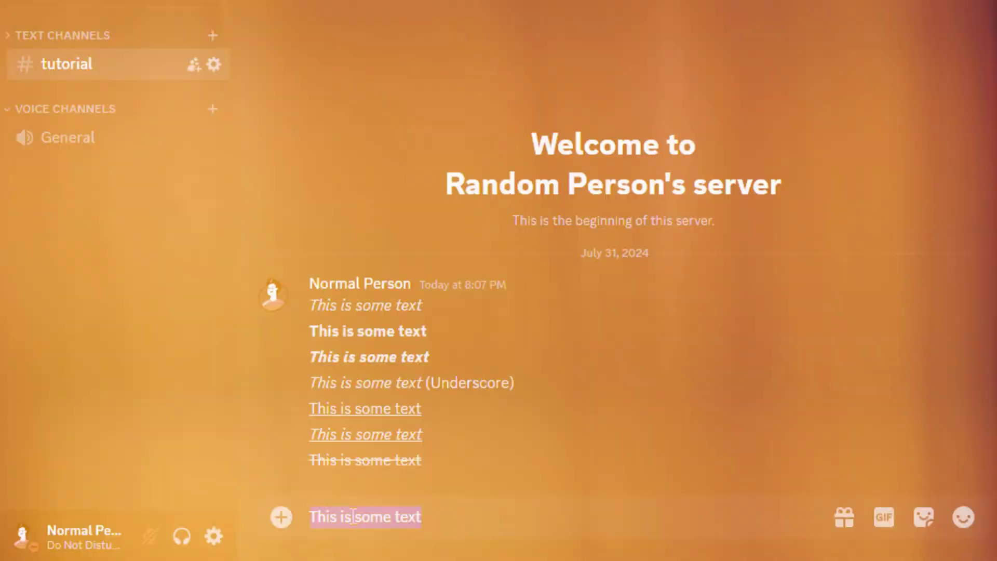
Step: Draft the unsent message "This is some text" in the tutorial channel
text(This is so)
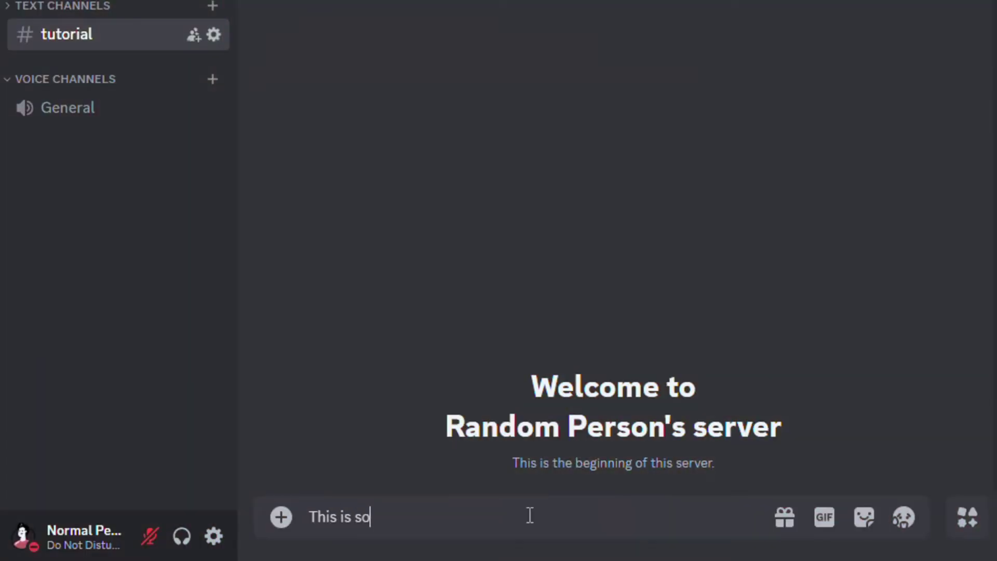
text(me text)
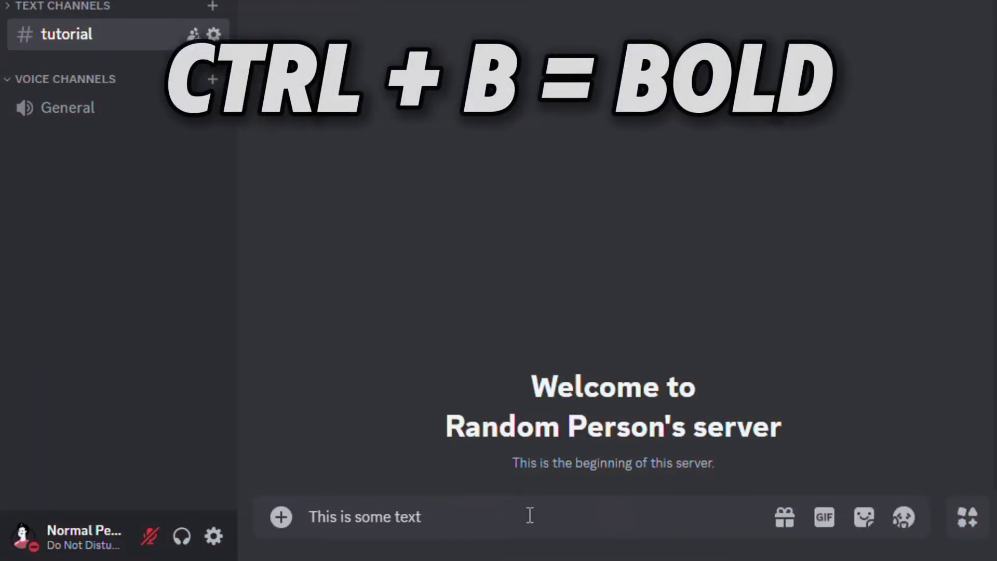
Step: Try bold and italic formatting in turn on the whole drafted message, undoing each one
key(ctrl+shift+Left)
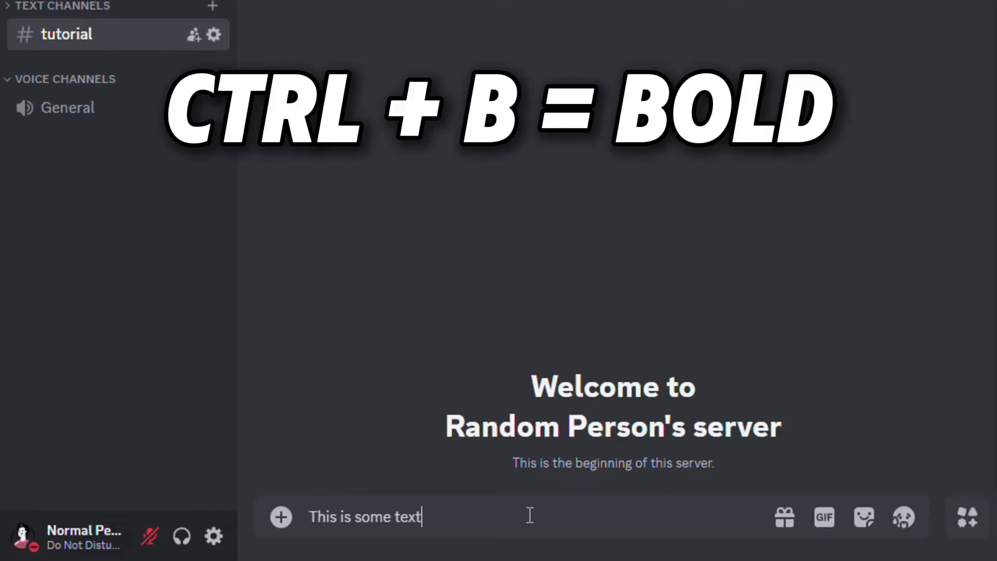
key(ctrl+shift+Left)
key(ctrl+shift+Left)
key(ctrl+shift+Left)
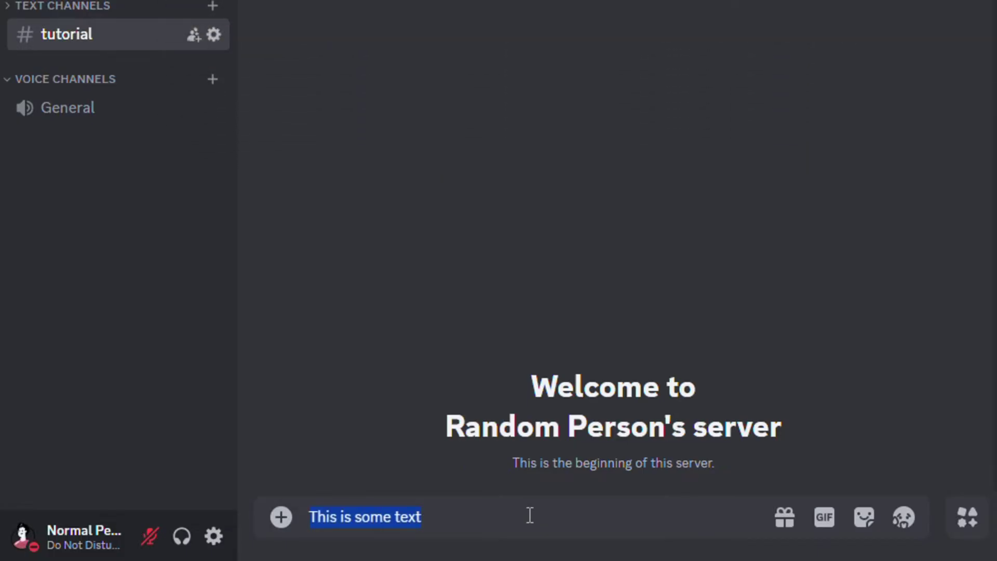
key(ctrl+b)
key(ctrl+z)
key(ctrl+i)
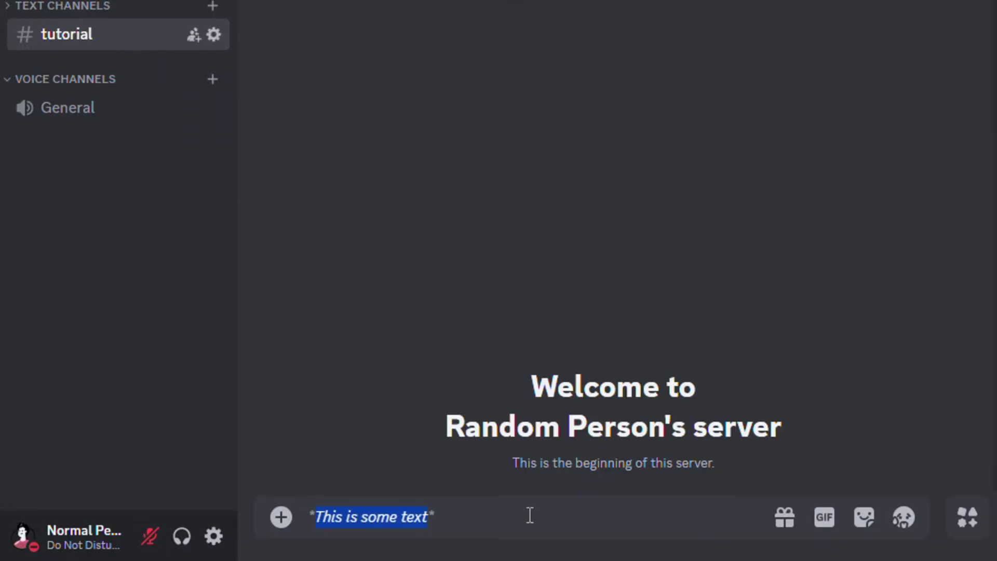
key(ctrl+z)
Step: Try underline formatting on the whole drafted message "This is some text" and undo it
click(530, 515)
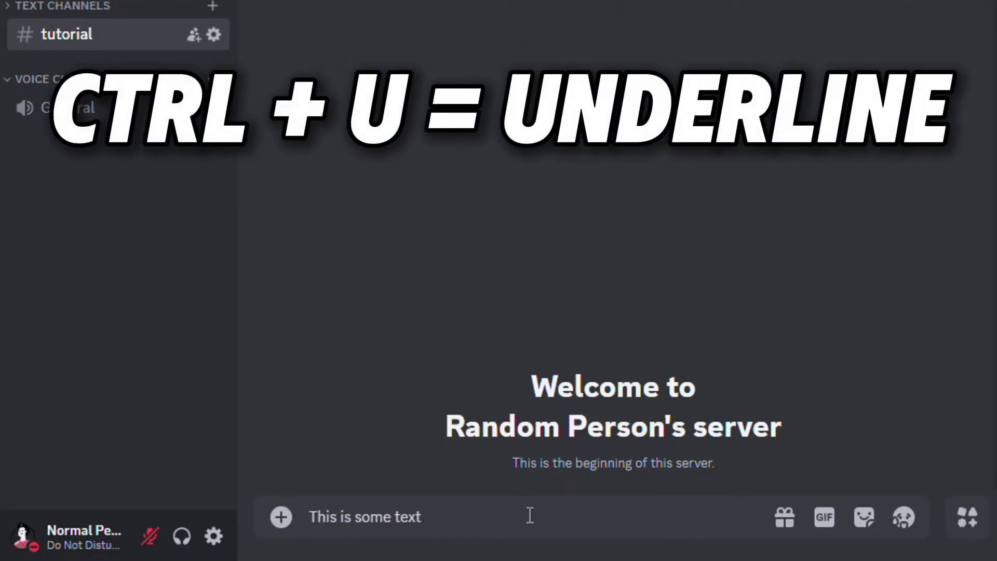
key(ctrl+a)
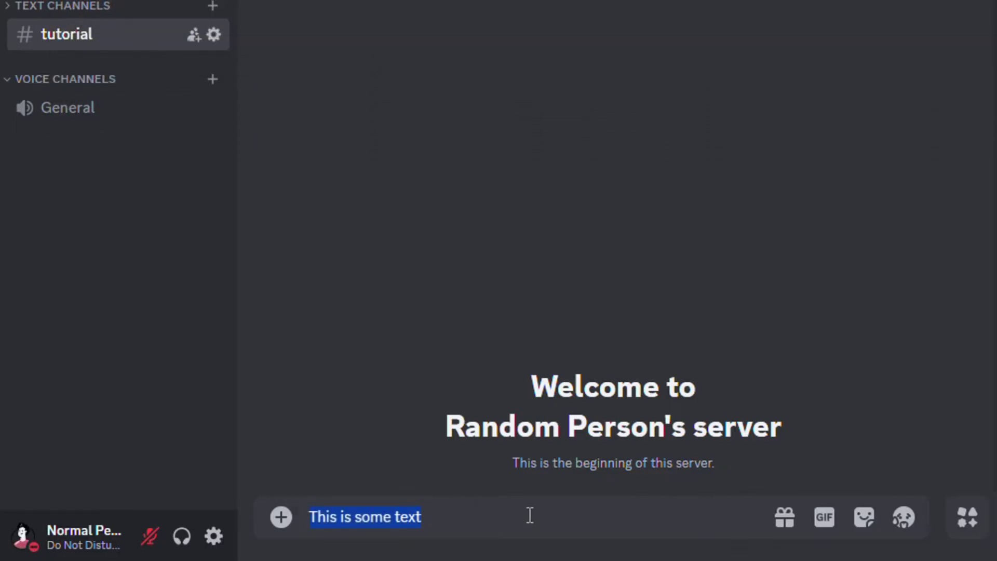
key(ctrl+u)
key(ctrl+z)
Step: Apply strikethrough formatting to the whole drafted message "This is some text"
click(530, 515)
key(ctrl+shift+Left)
key(ctrl+a)
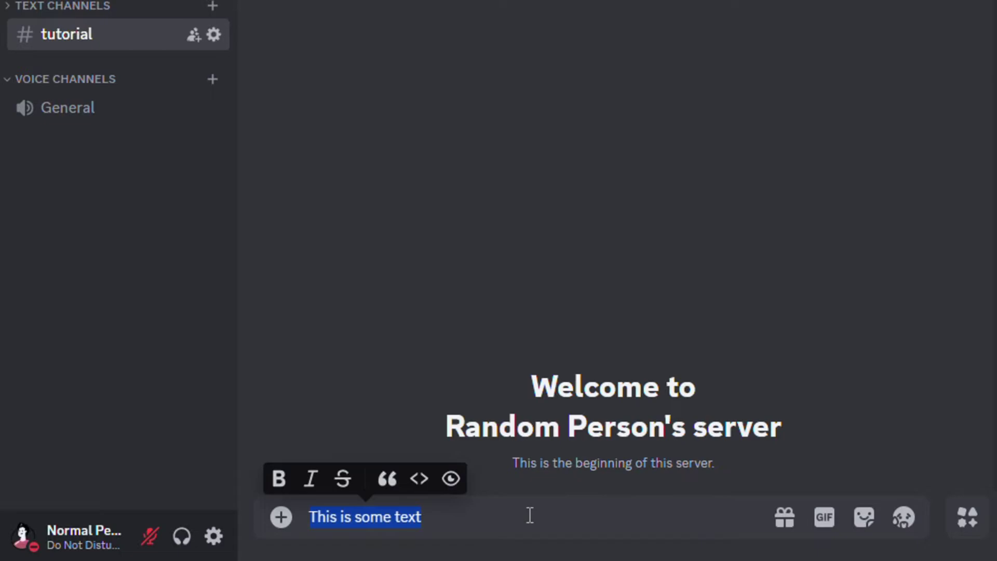
key(ctrl+shift+x)
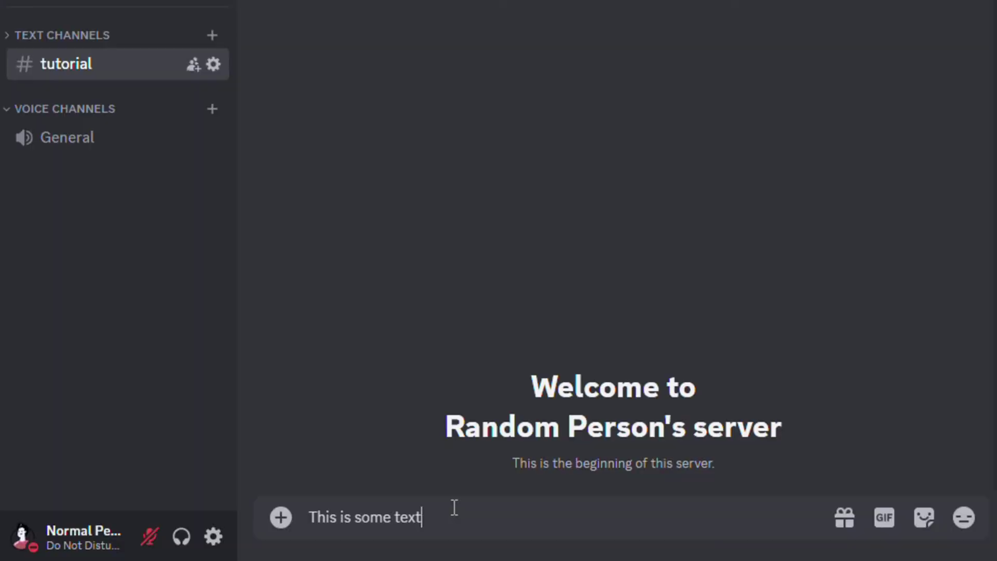
Step: Combine bold, italic and strikethrough on the whole drafted message with the text selection formatting options
key(ctrl+a)
key(ctrl+c)
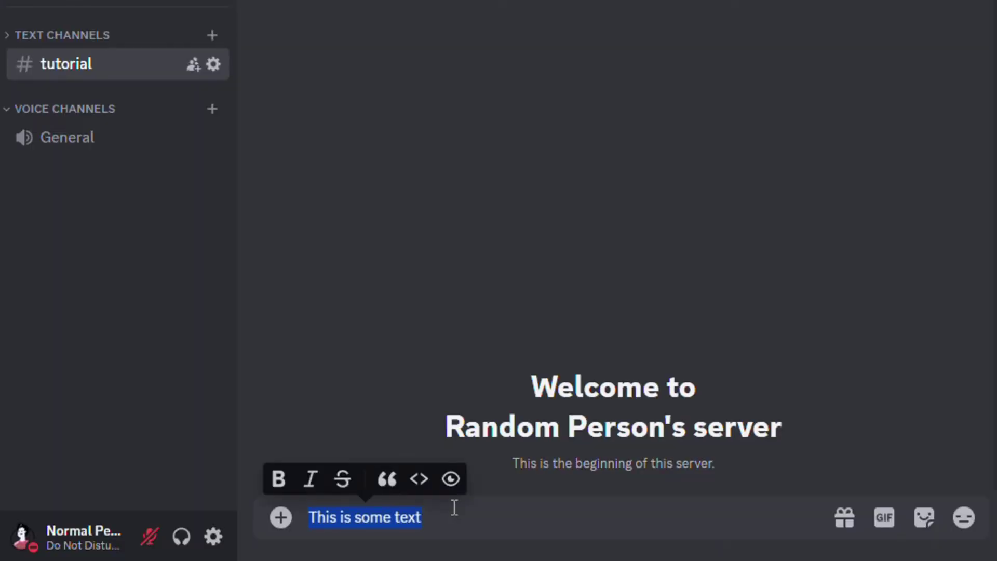
click(280, 480)
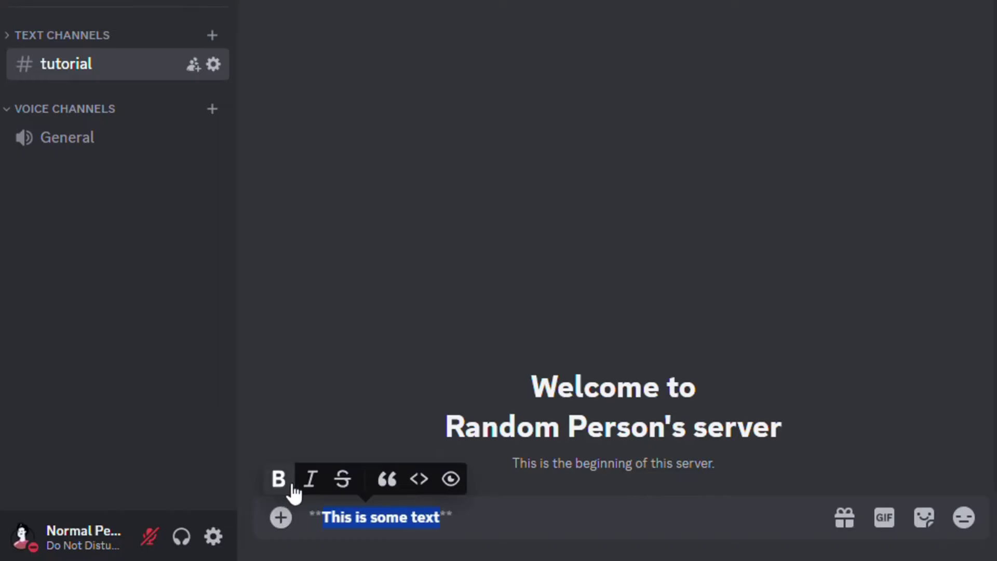
click(311, 483)
click(346, 488)
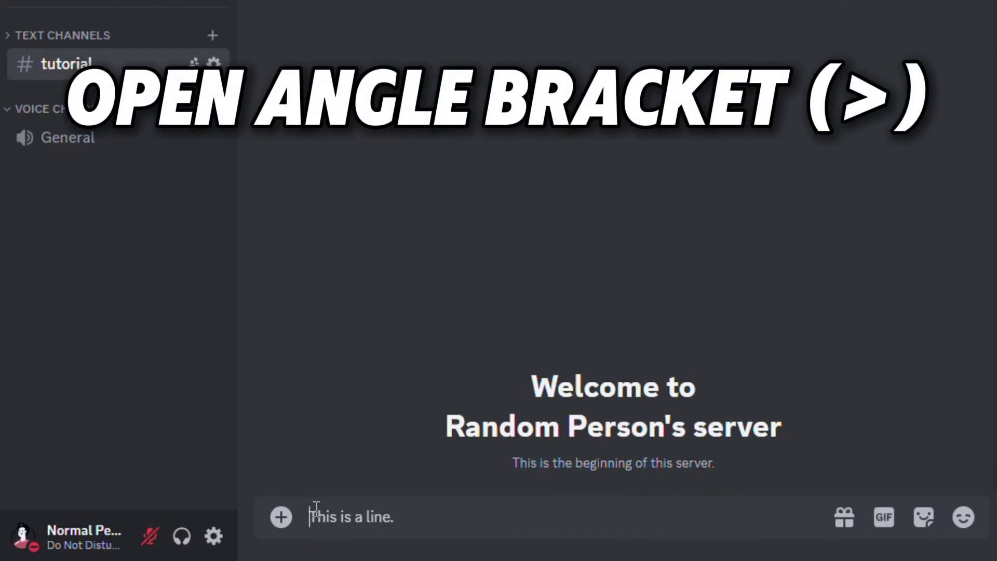
Step: Format the drafted "This is a line." as a block quote with the prefix ">" and send it
text(>)
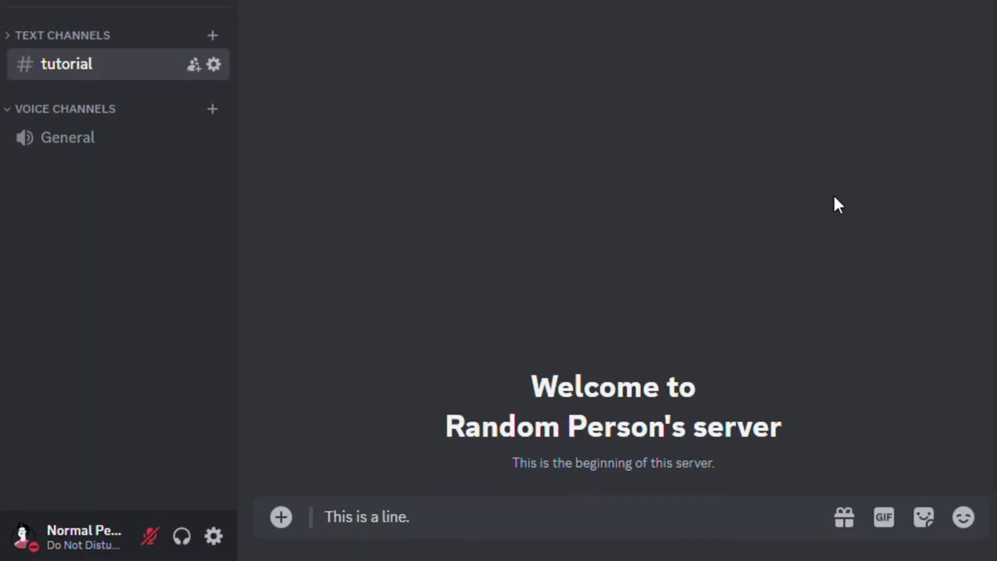
key(Return)
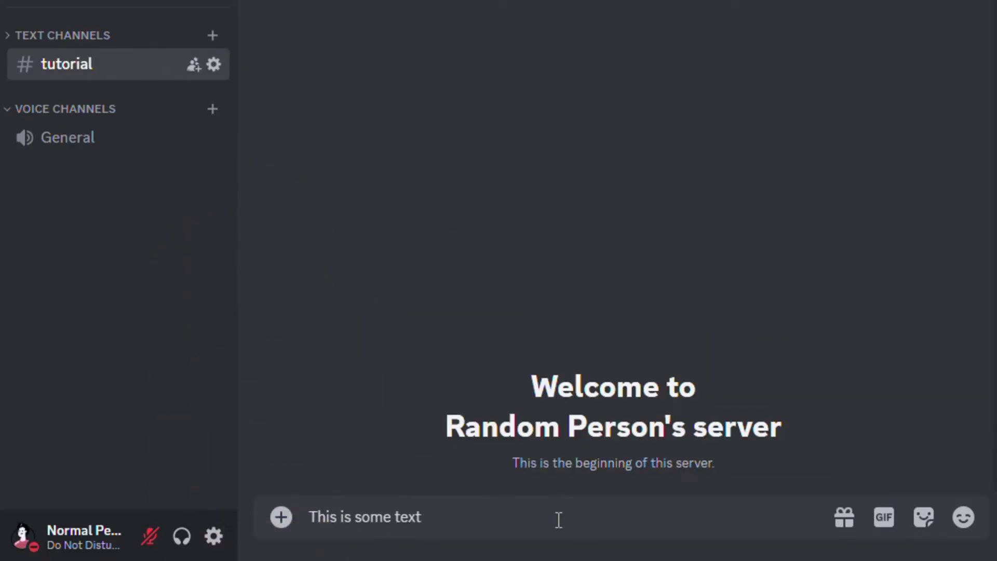
Step: Add two line breaks after "This is some text", and block-quote the entire repeated "This is a paragraph." draft with the prefix ">>>"
double_click(415, 516)
click(470, 519)
key(shift+Return)
key(shift+Return)
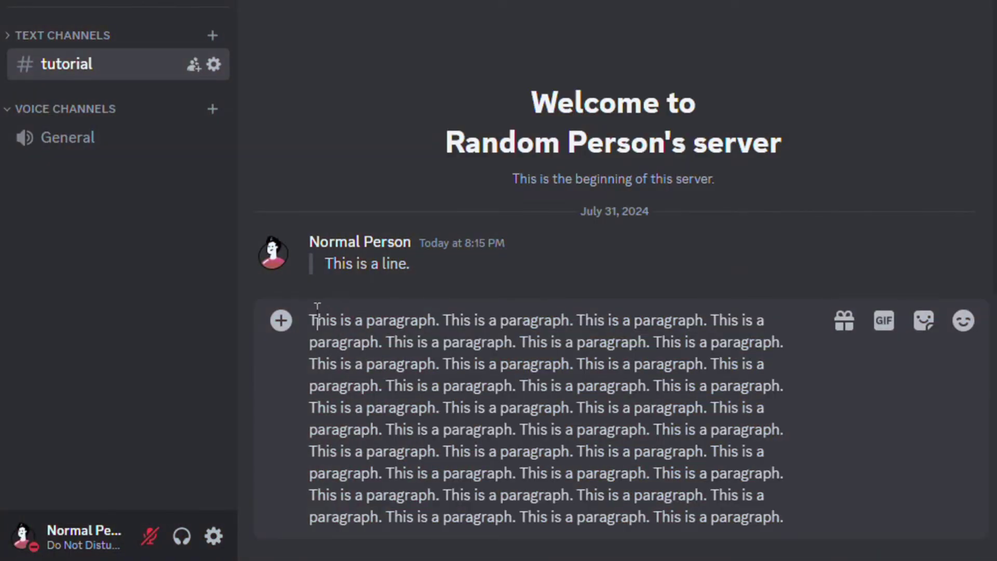
text(>>>)
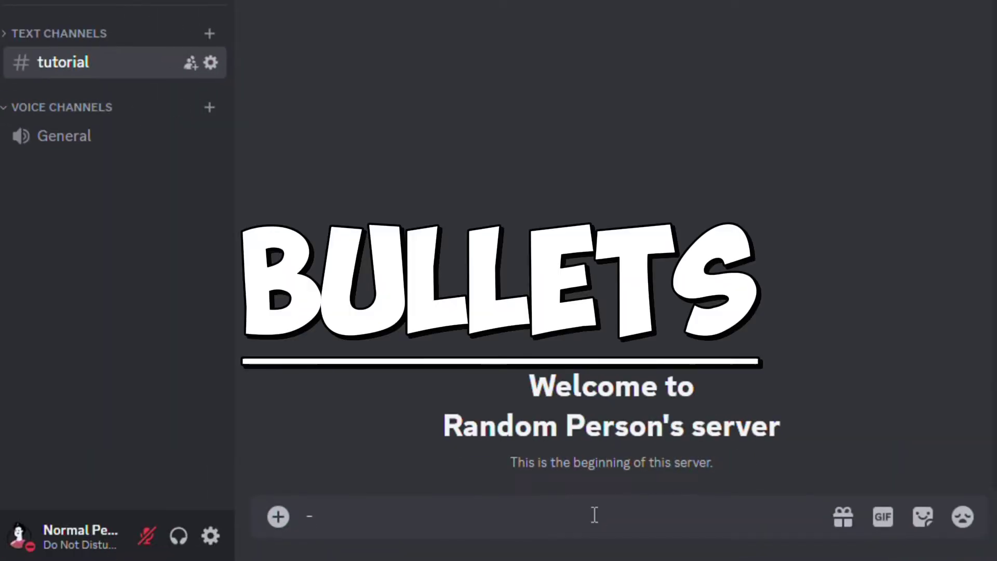
Step: Complete the hyphen bullet with "This is some text" and send the message
text(This is some text)
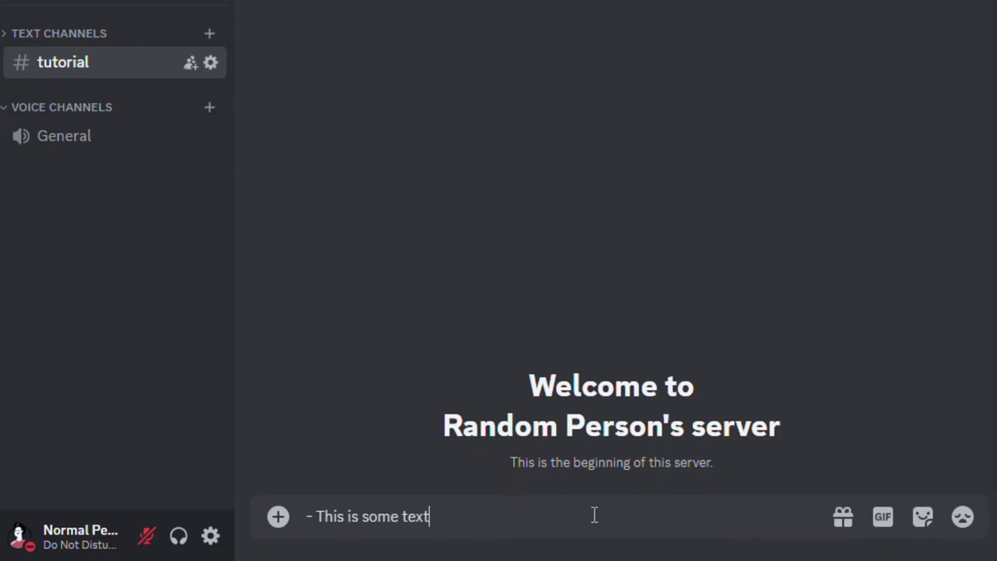
key(Return)
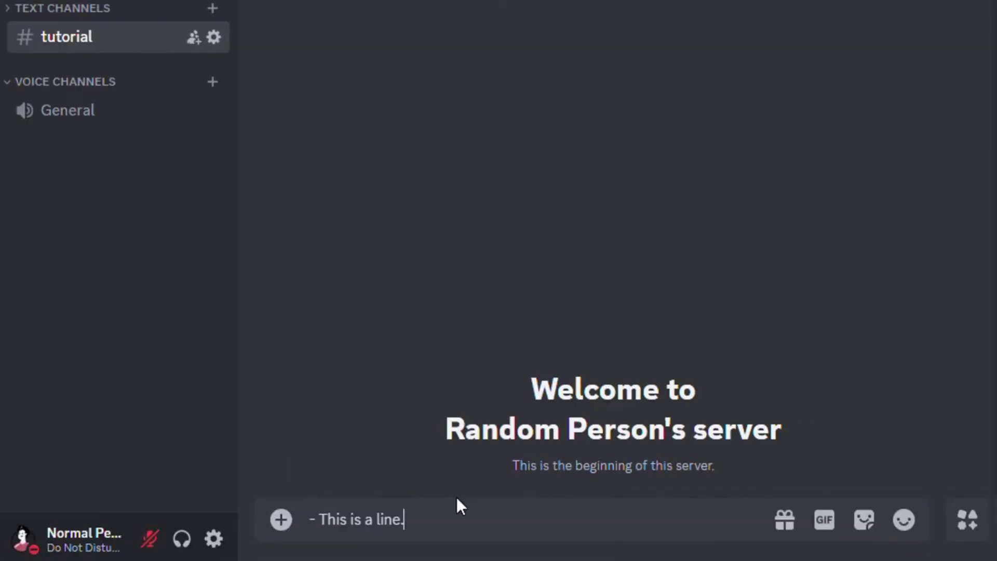
Step: Add " - This is a sub-bullet" on a new line below the bullet "This is a line." and send the list
key(shift+Return)
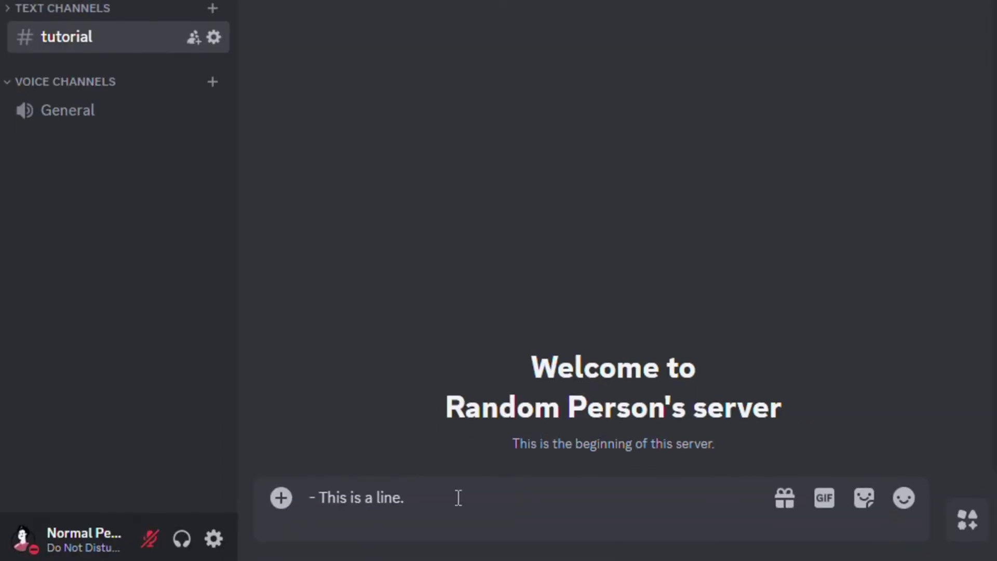
text(-)
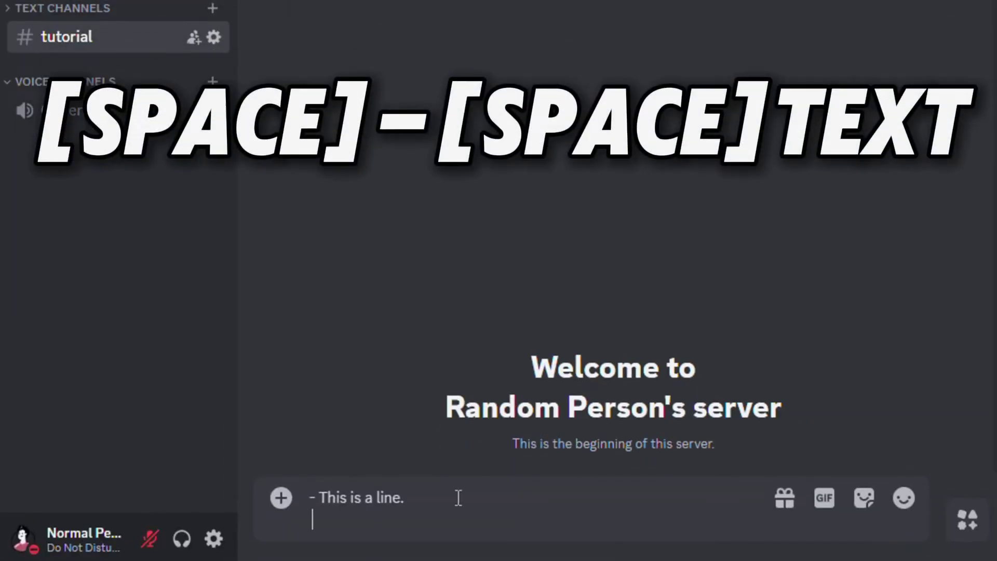
text( This i)
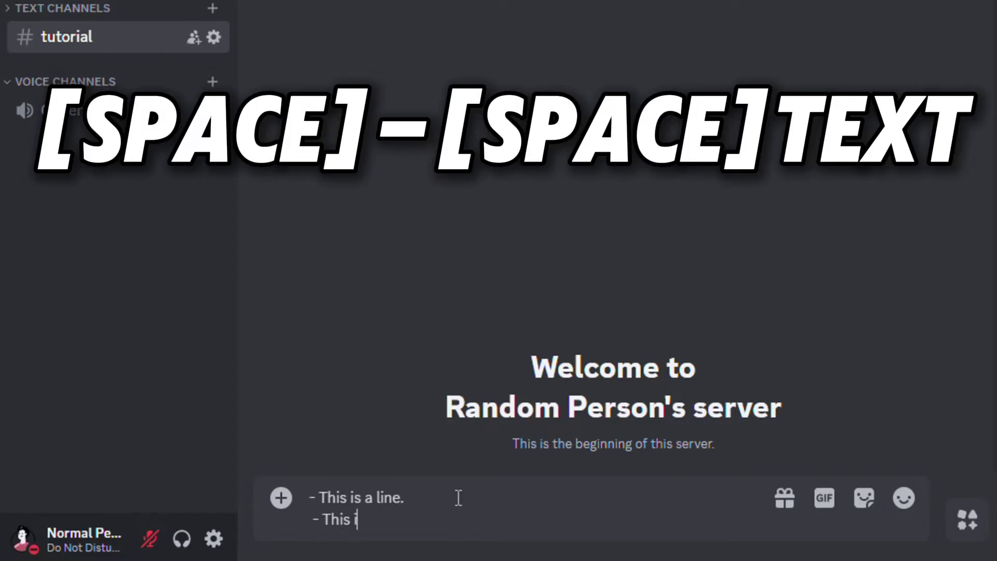
text(s a sub)
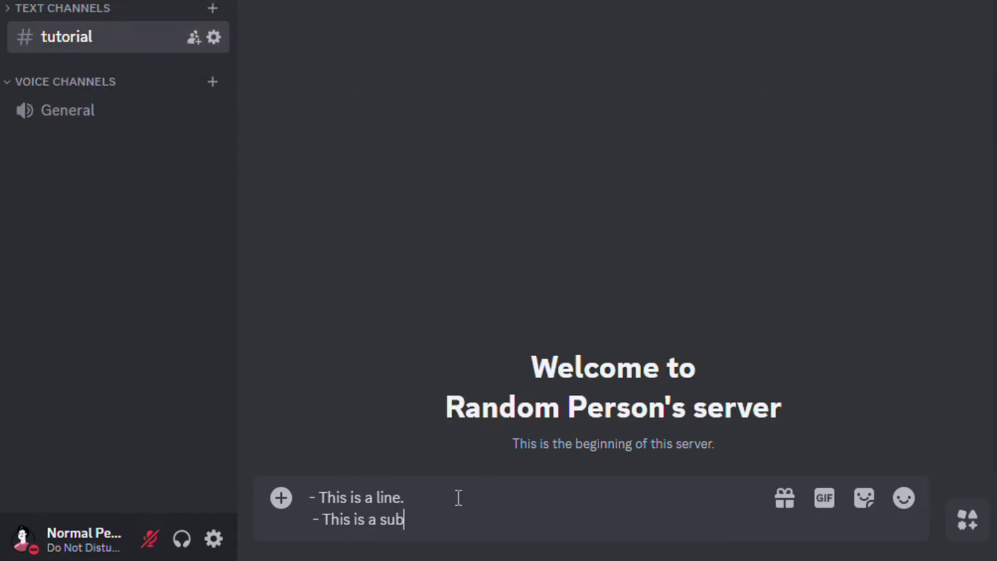
text(-bullet)
key(Return)
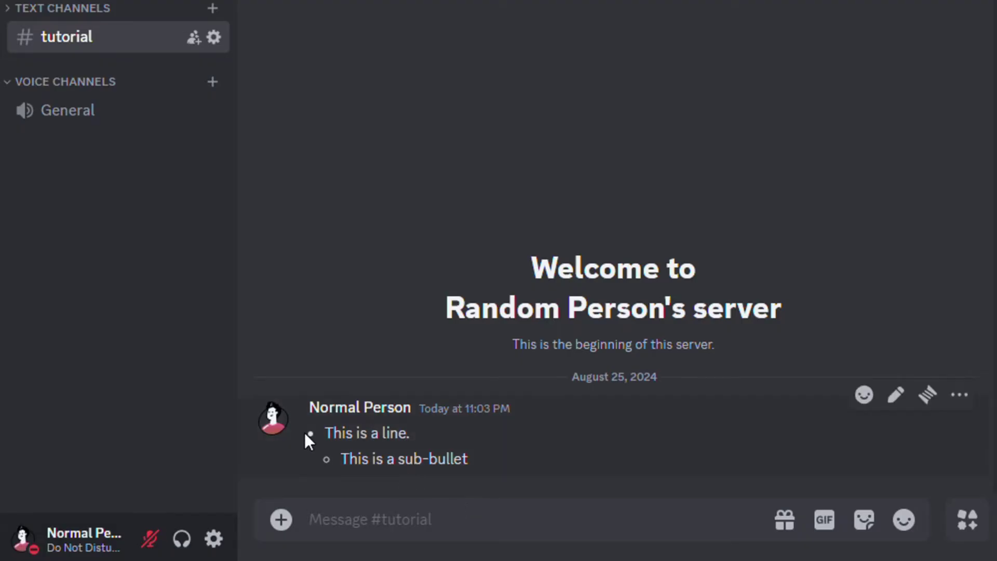
drag(305, 434, 516, 469)
click(518, 469)
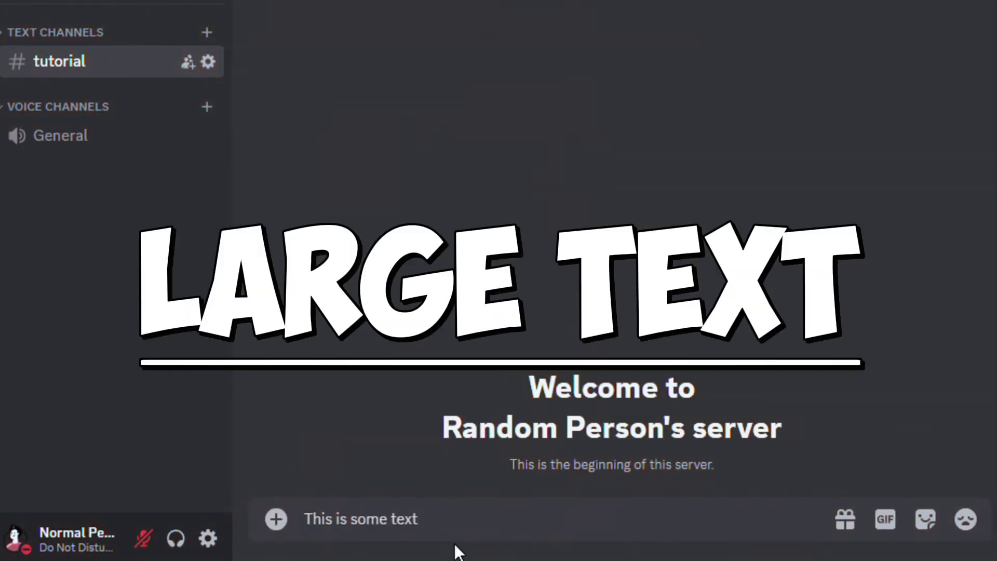
Step: Format the drafted "This is some text" as the largest heading with the prefix "# " and send it
click(518, 538)
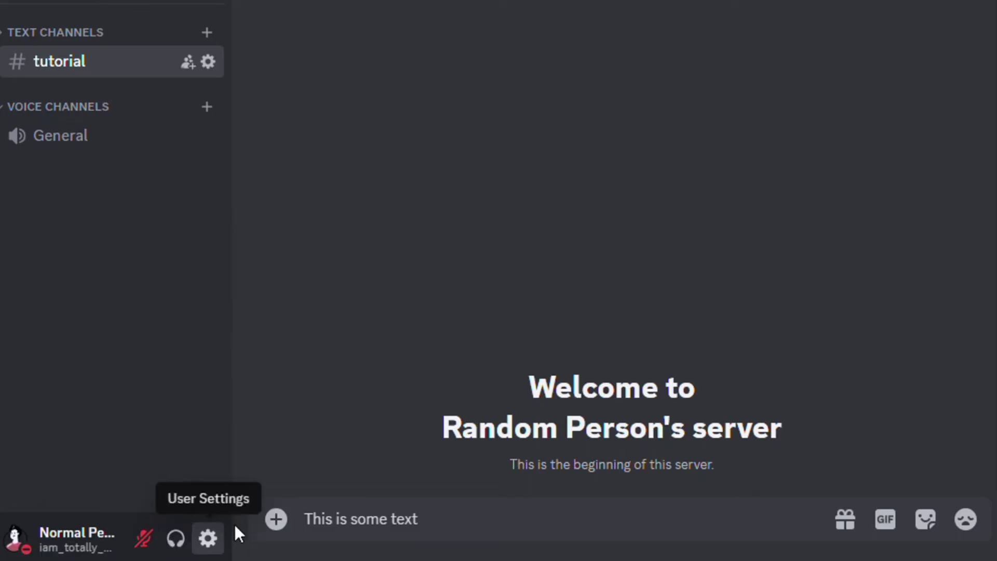
click(310, 517)
text(#)
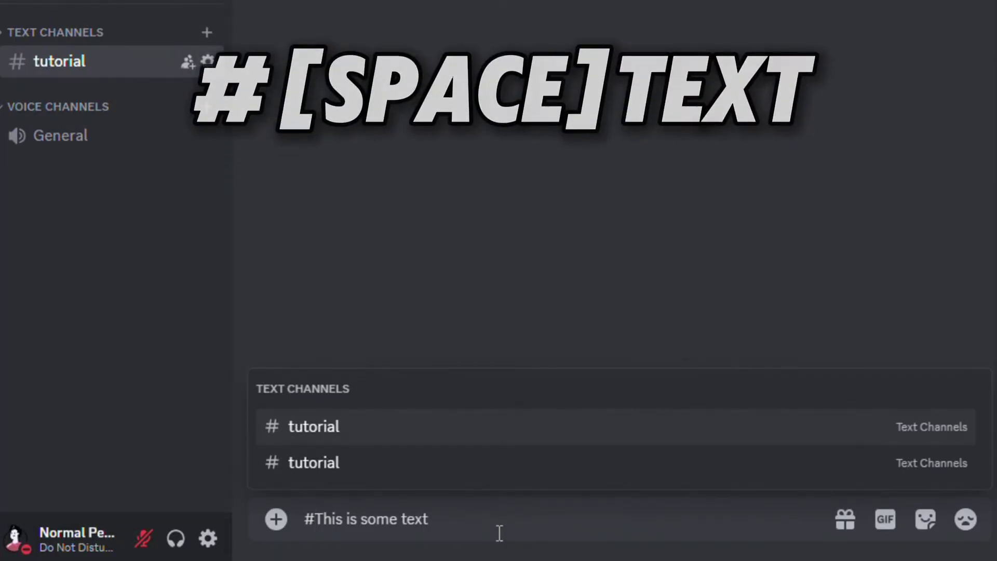
key(Return)
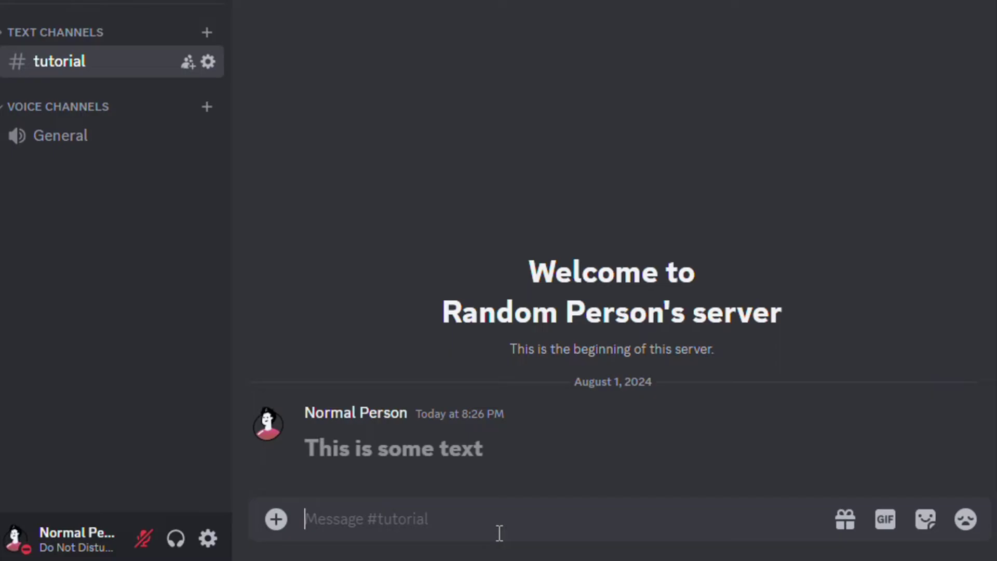
Step: Send "This is some text" again as a medium-size heading with the prefix "## "
key(ctrl+v)
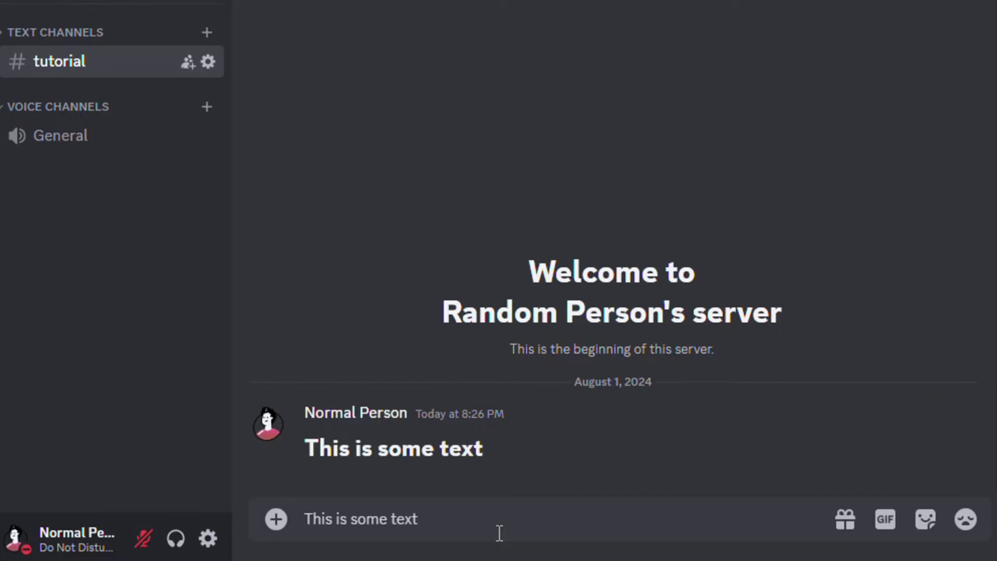
key(Home)
text(##)
key(Return)
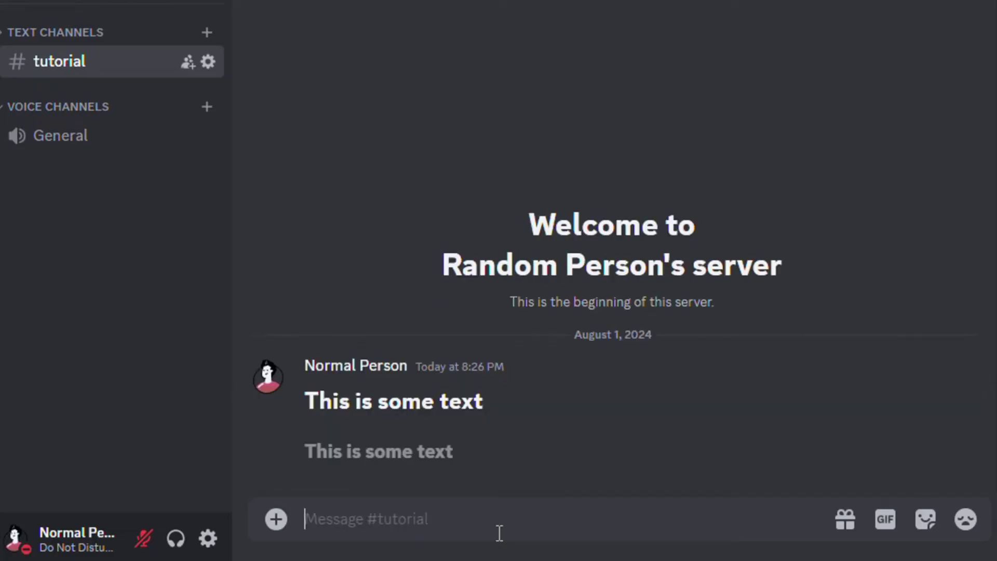
Step: Send "This is some text" a third time as the smallest heading with the prefix "### "
text(This is some text)
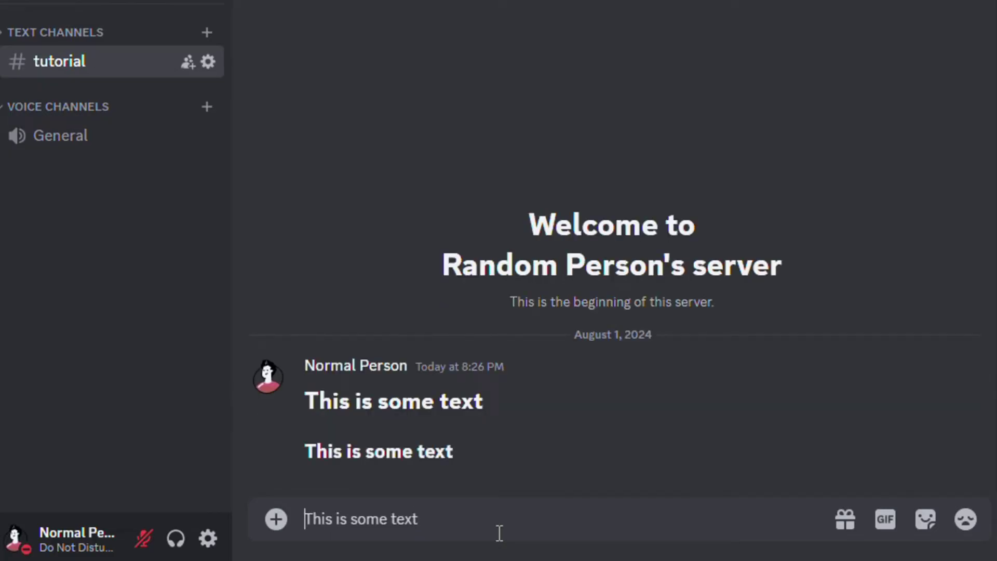
key(Home)
text(###)
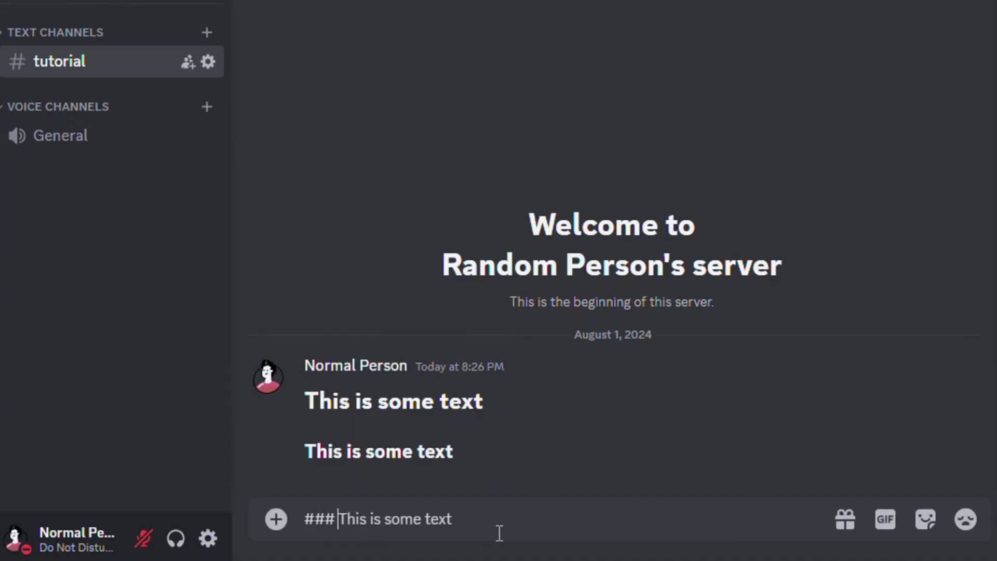
key(Return)
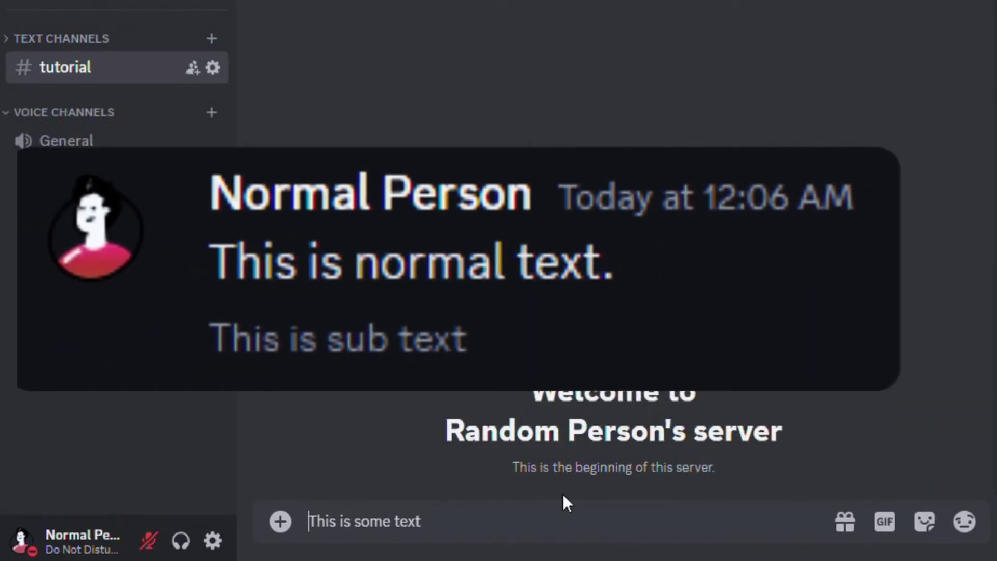
Step: Format the drafted "This is some text" as subtext with the prefix "-# " and send it
text(-)
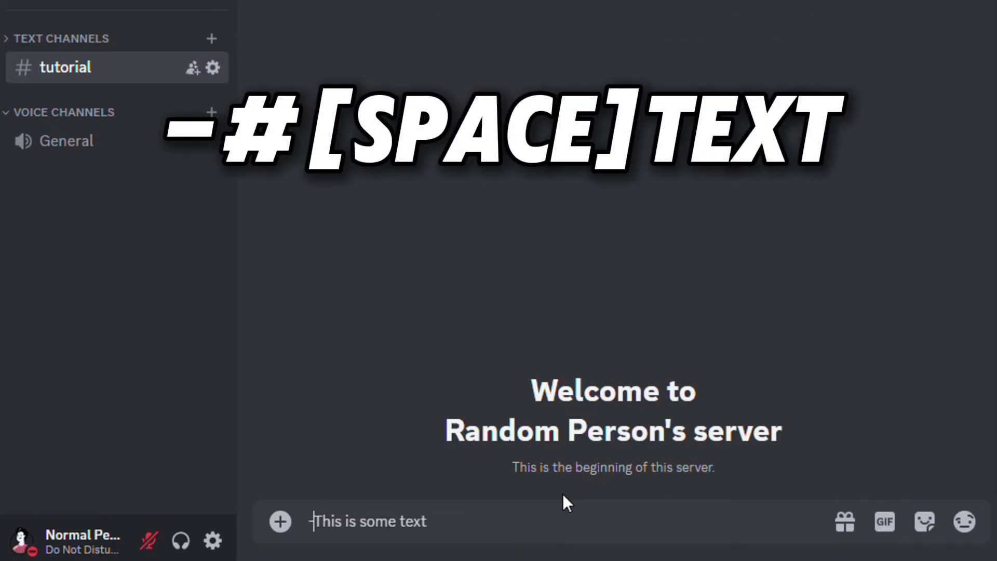
text(#)
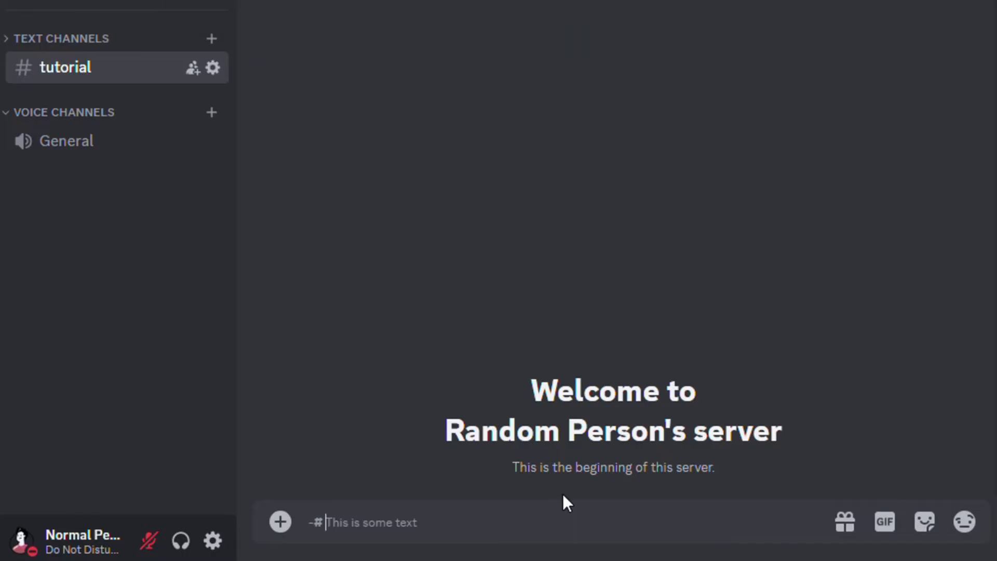
key(Return)
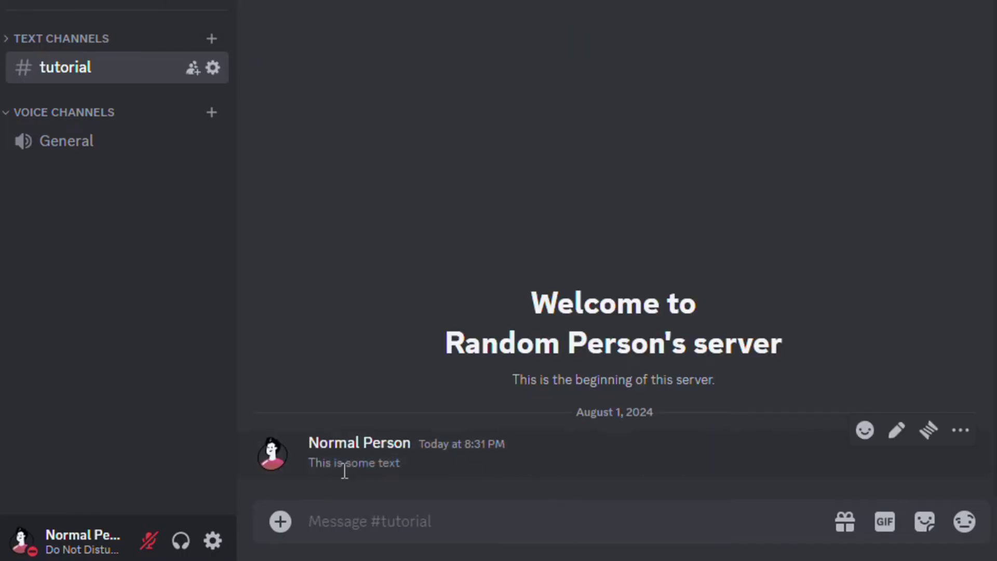
triple_click(343, 465)
click(361, 476)
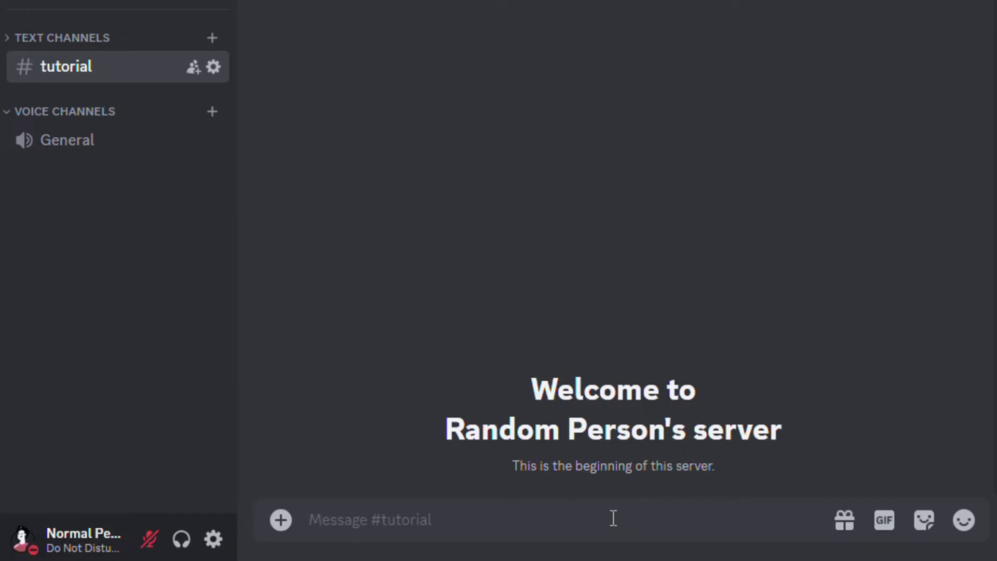
text([)
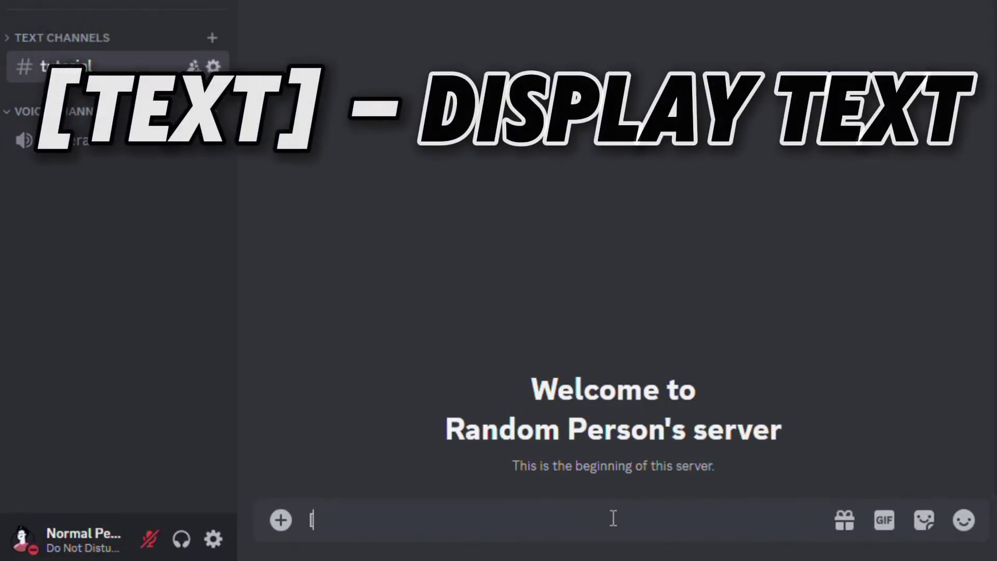
text(L)
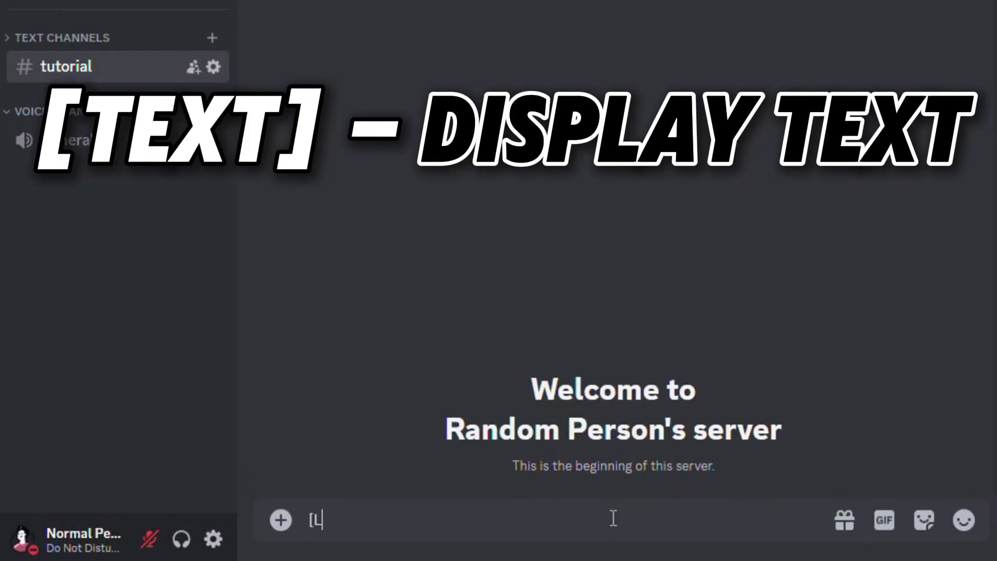
text(ink])
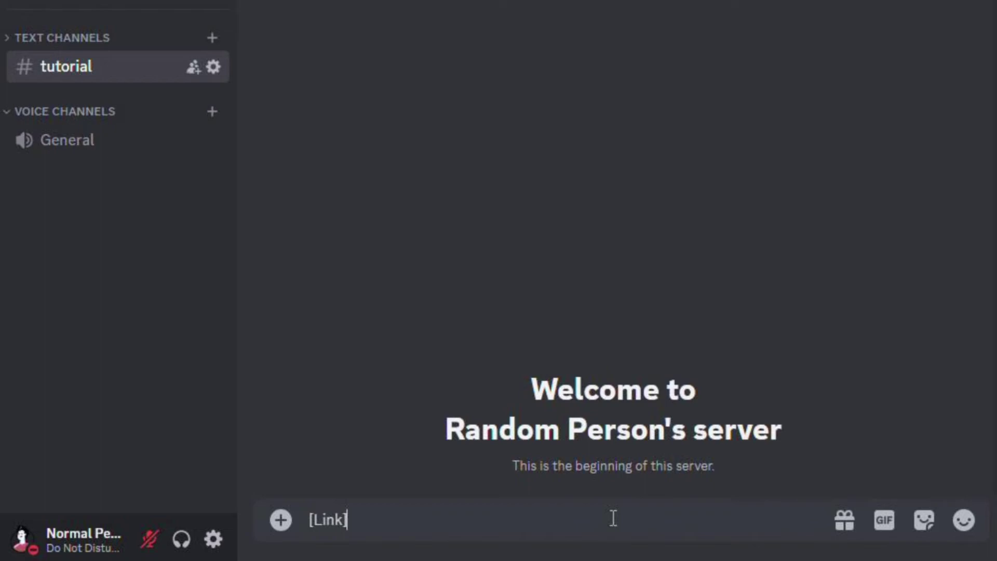
text(()
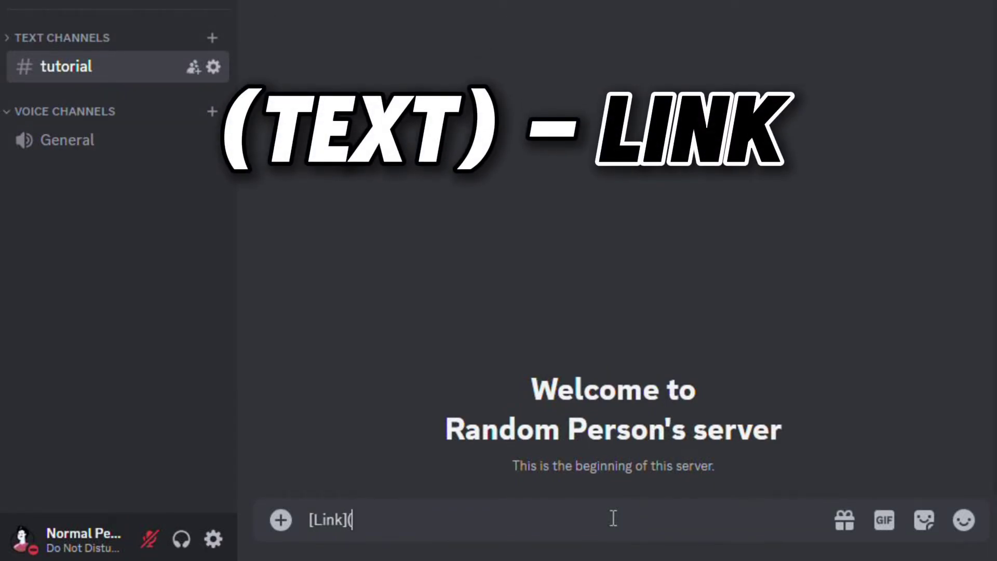
text(https://youtube.com)
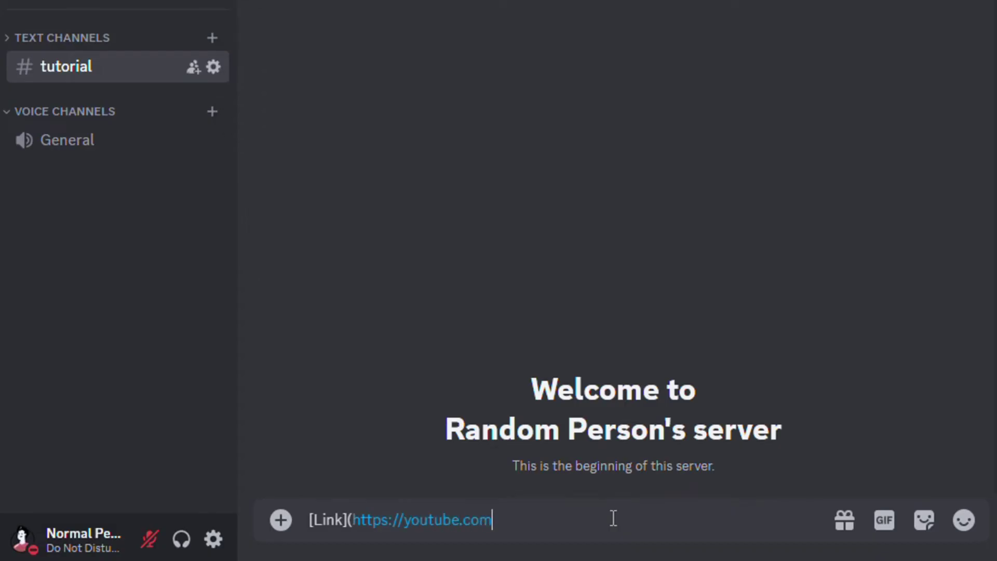
text())
key(Return)
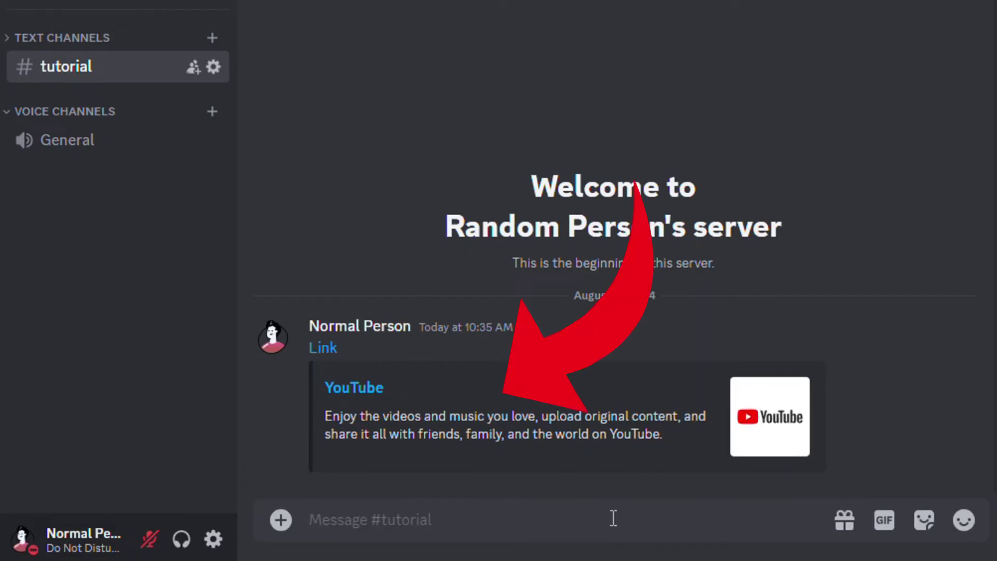
Step: Edit the sent link message to enclose its URL in angle brackets, save it, and open the link
mouse_move(846, 451)
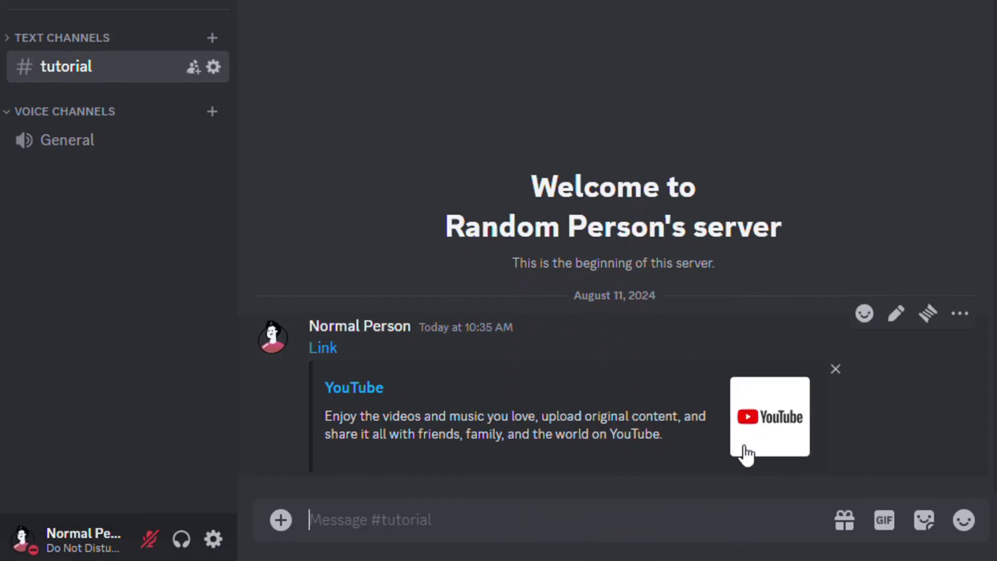
click(897, 316)
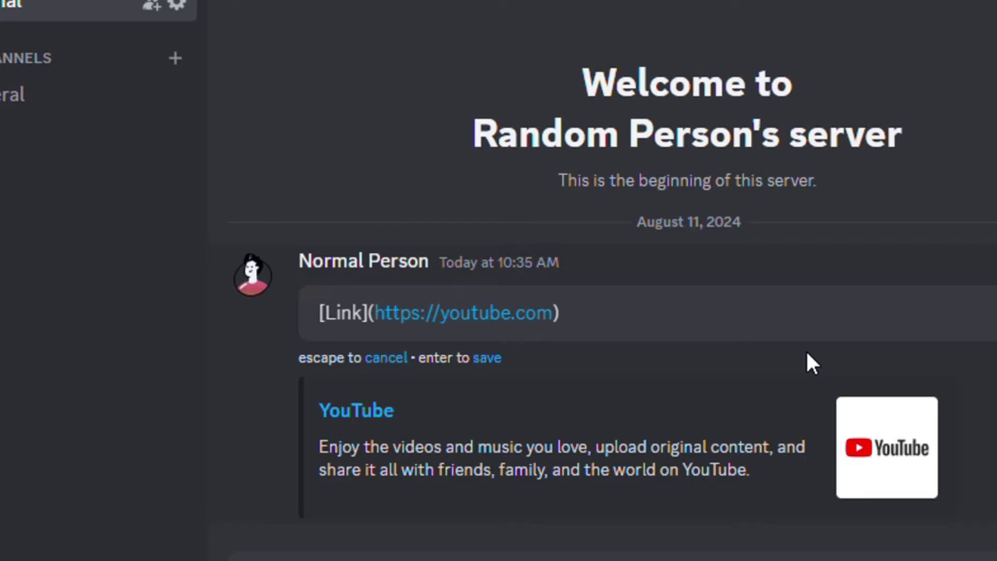
click(388, 318)
text(<)
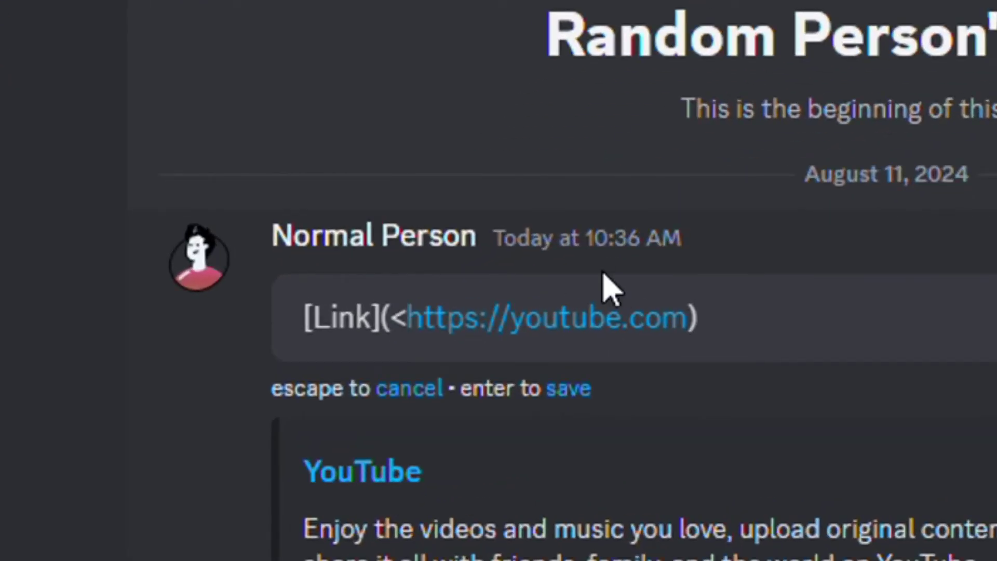
click(694, 318)
text(>)
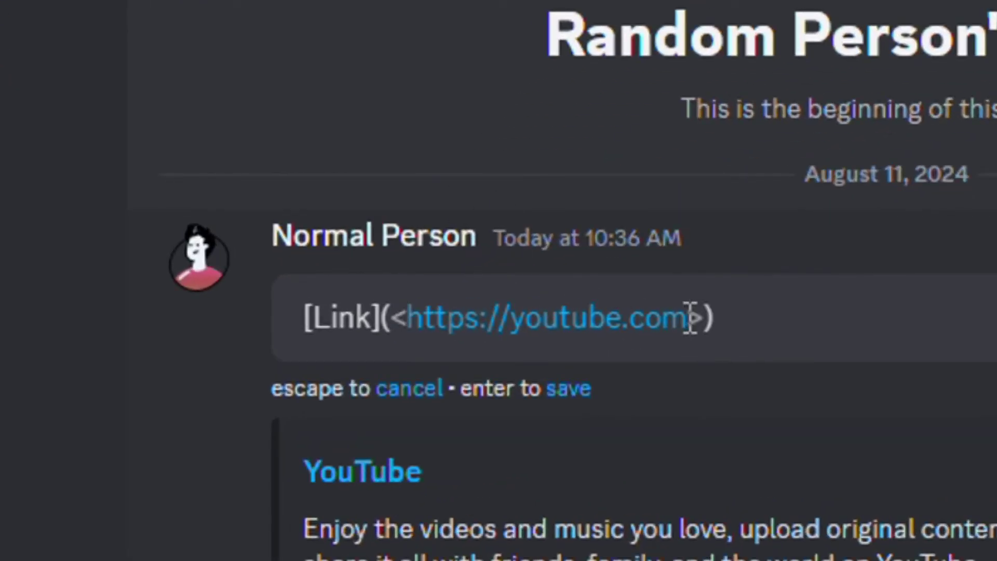
key(Return)
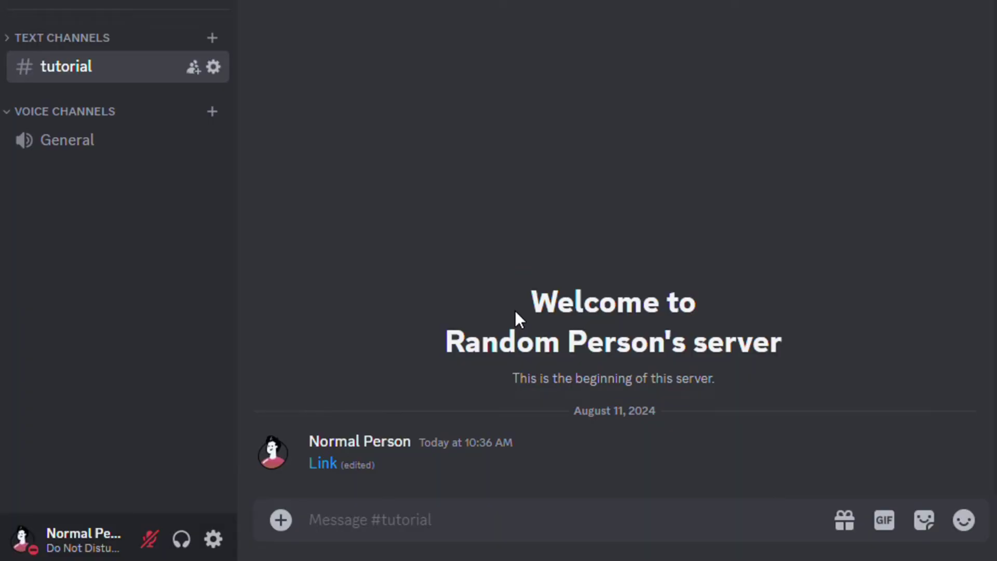
click(320, 466)
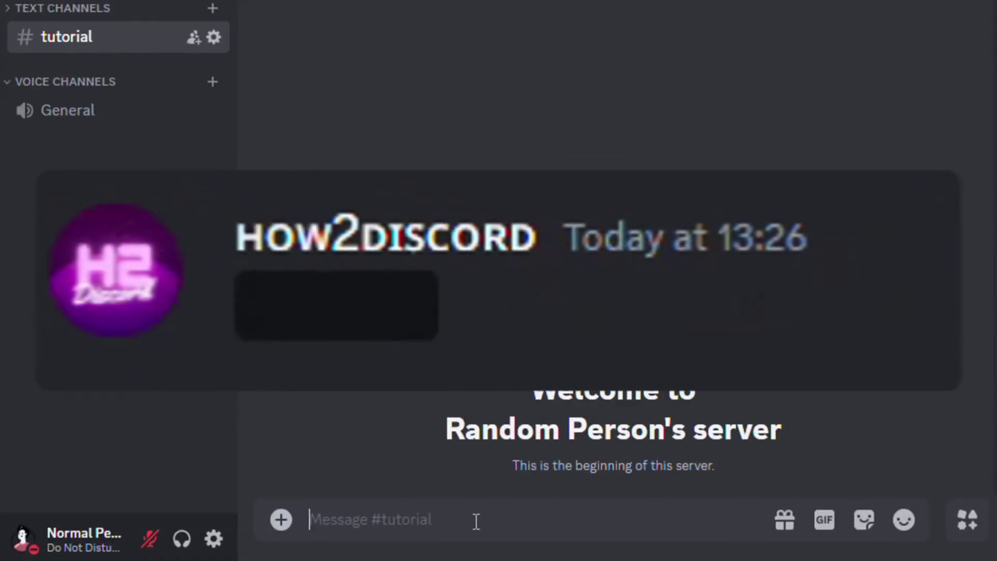
Step: Write "This is some text", wrap it in double vertical bars "||" as a spoiler, and send it
text(This is)
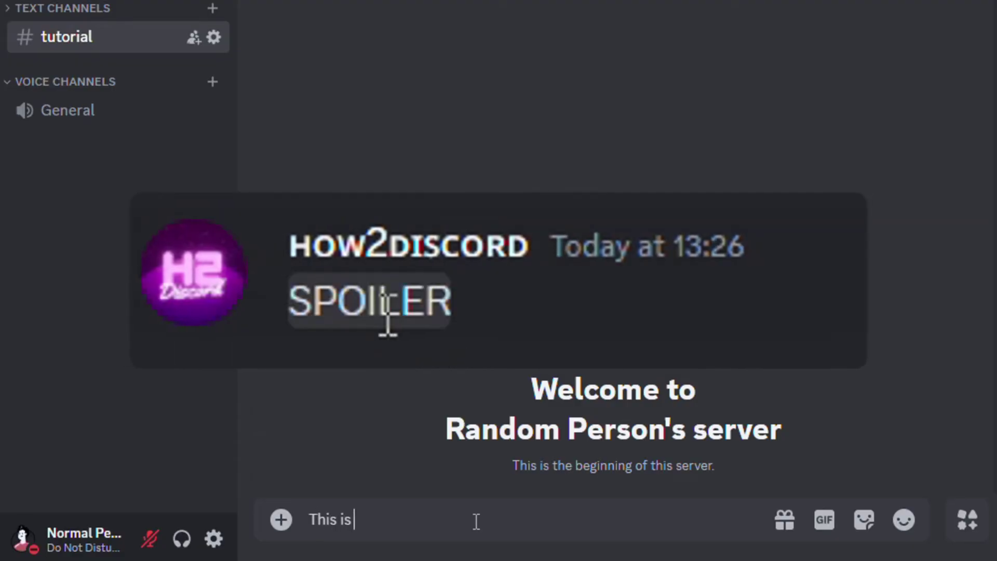
text( some text)
key(Left)
key(Left)
key(Left)
key(Left)
key(Left)
key(Left)
key(Left)
key(Left)
key(Left)
key(Left)
key(Left)
key(Left)
key(Left)
key(Left)
key(Left)
key(Left)
key(Left)
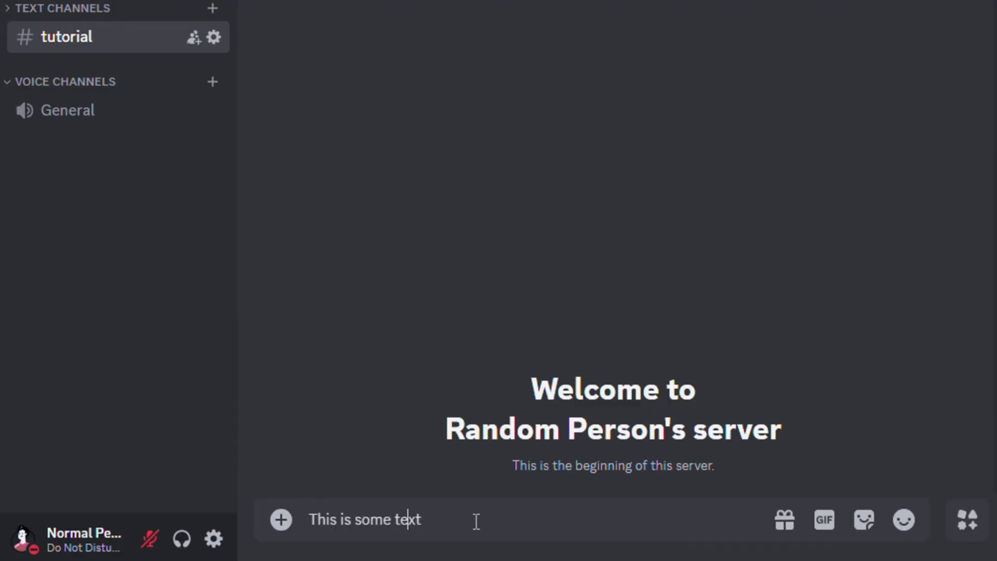
text(||)
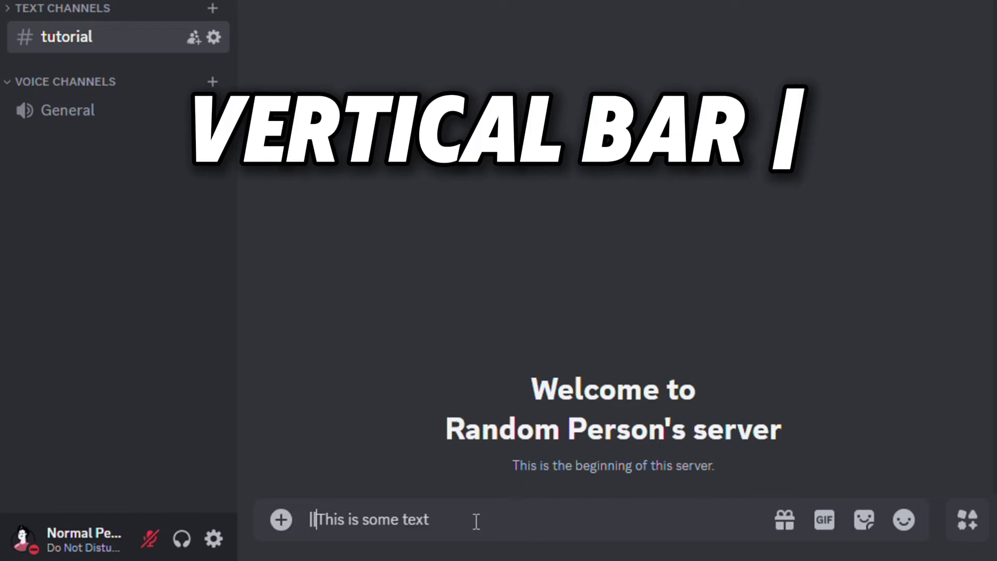
key(Right)
key(Right)
key(Right)
key(Right)
key(Right)
key(Right)
key(Right)
key(Right)
key(Right)
key(Right)
key(Right)
key(Right)
key(Right)
key(Right)
key(Right)
key(Right)
key(Right)
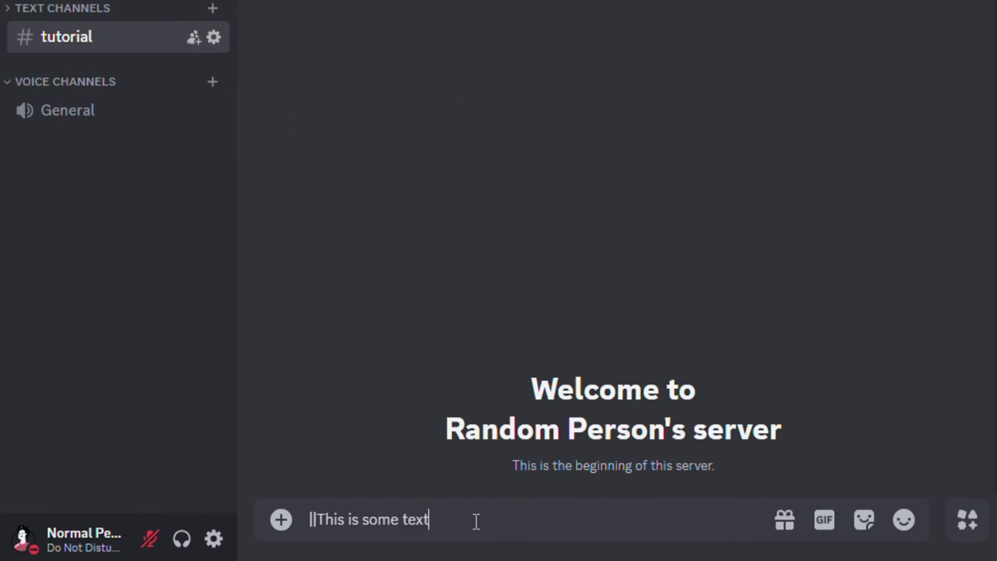
text(||)
key(Return)
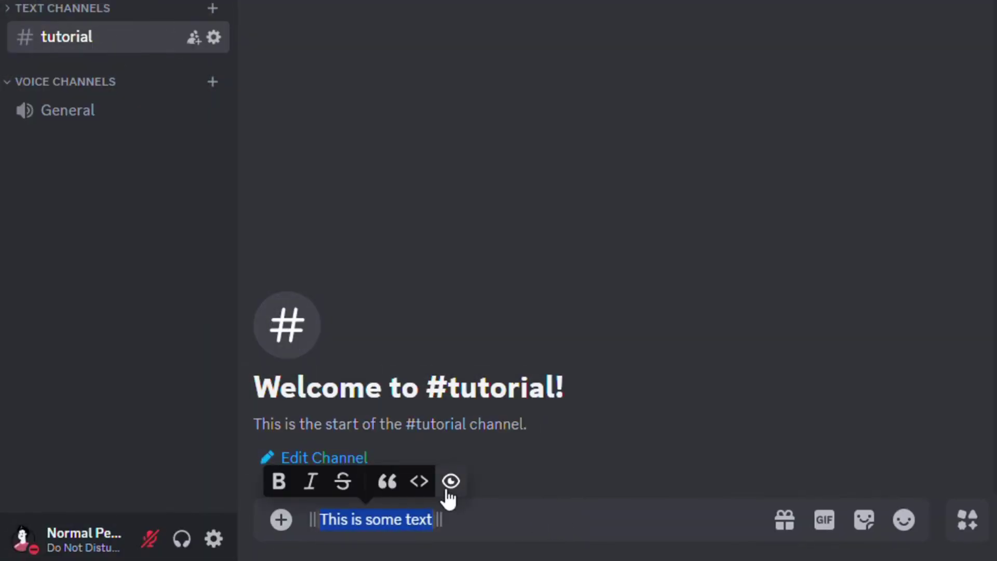
click(519, 521)
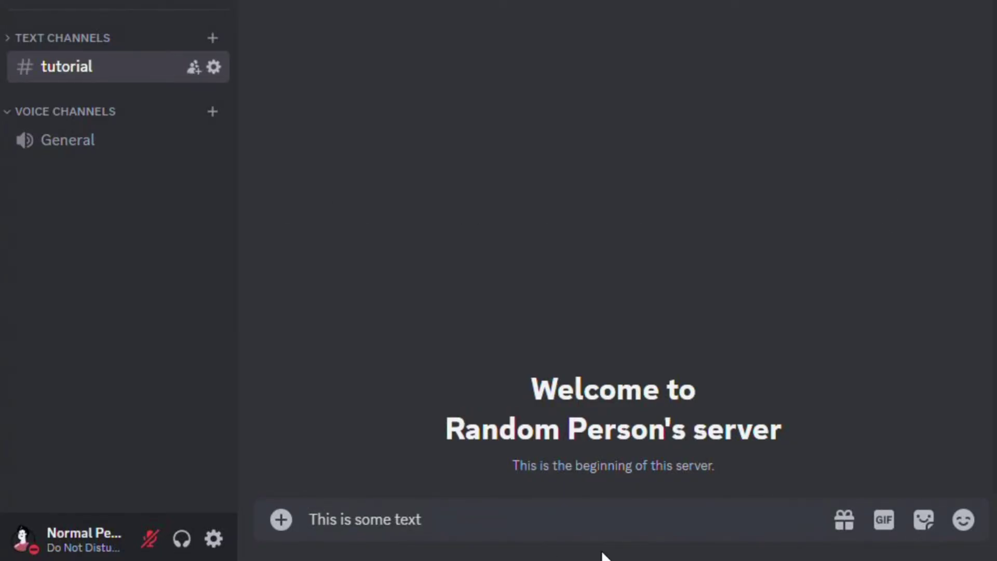
Step: Wrap the drafted "This is some text" in single backticks as inline code and send it
key(Home)
text(`)
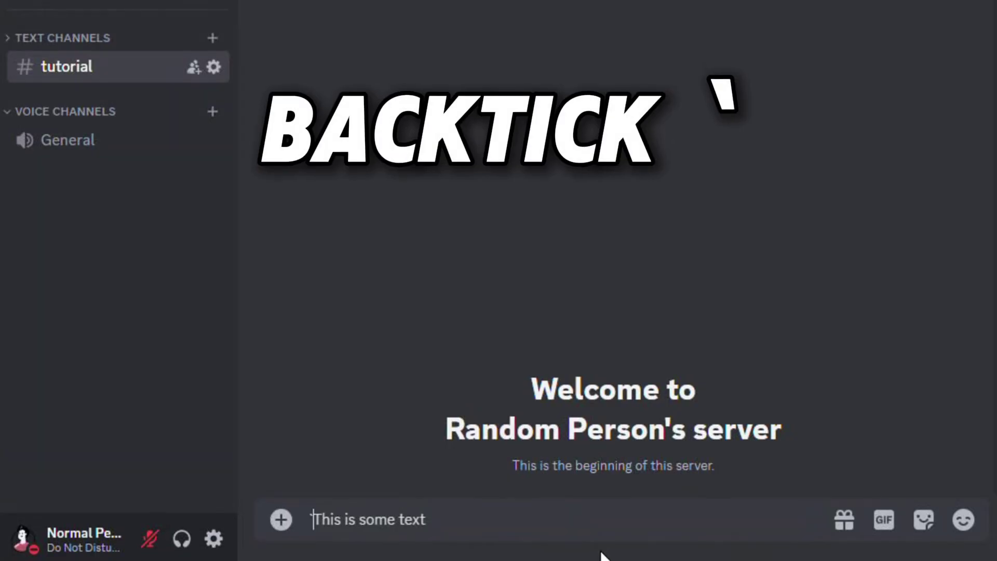
key(End)
text(`)
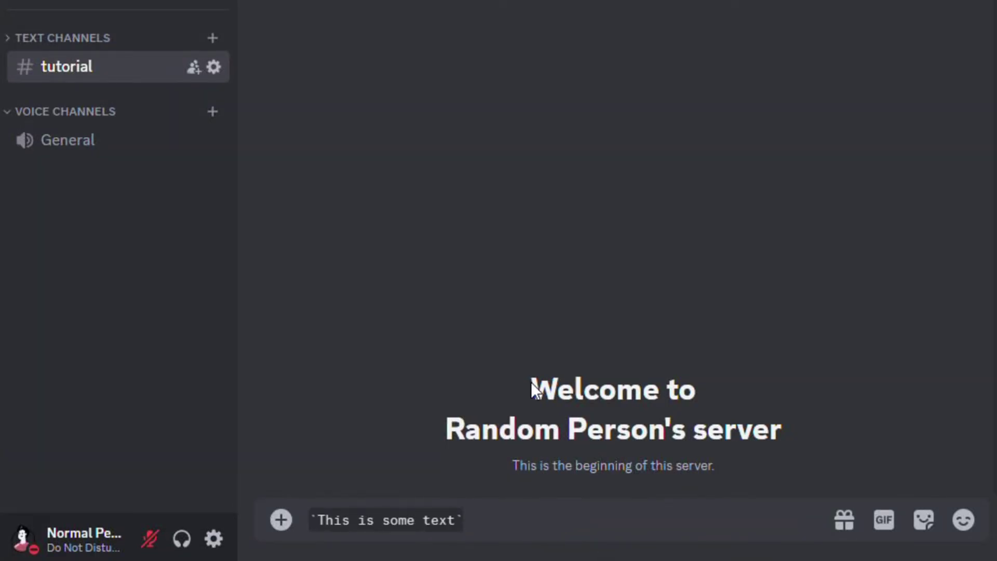
key(Return)
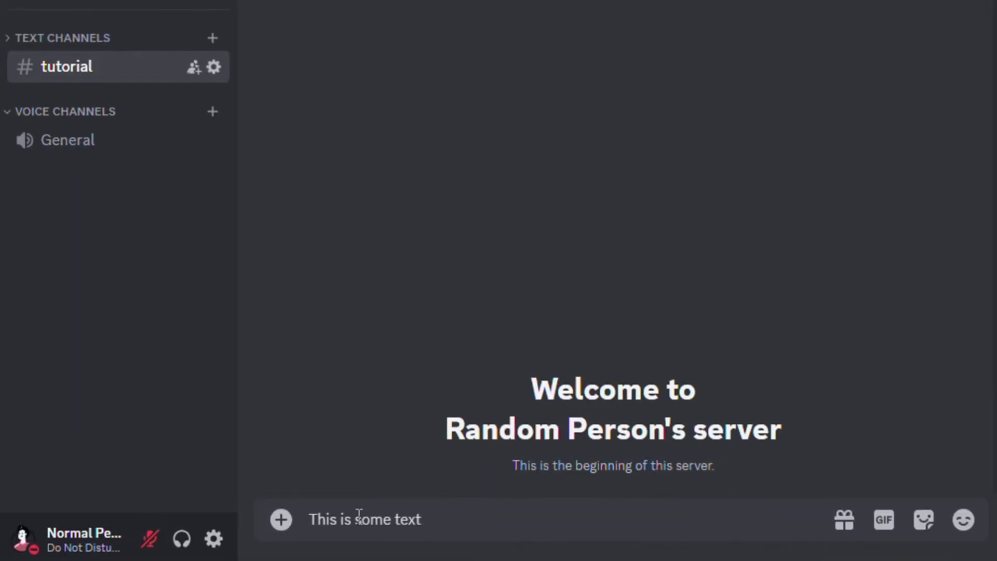
Step: Select the whole drafted "This is some text", apply the code formatting option to it, and send it
triple_click(359, 519)
click(414, 479)
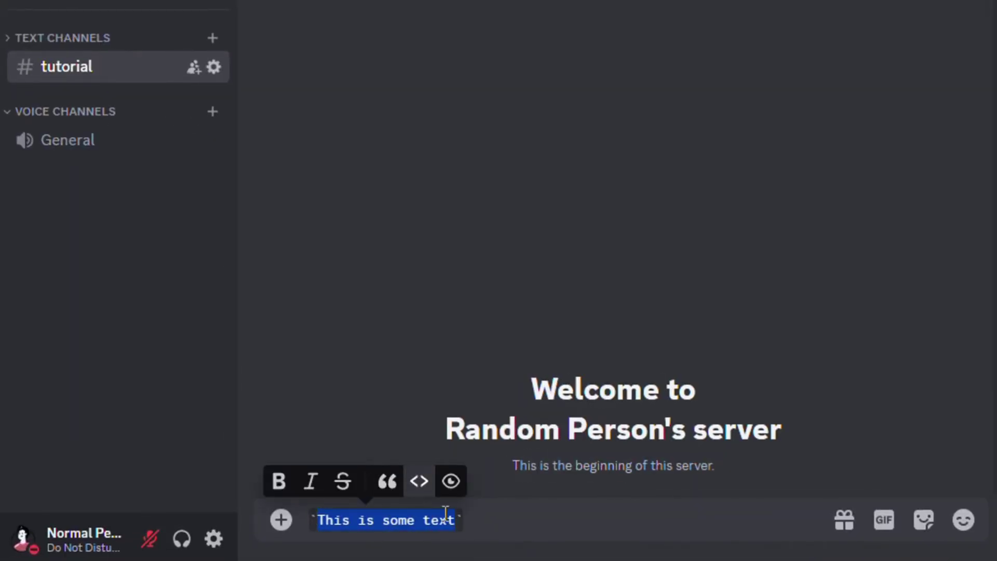
click(484, 530)
key(Return)
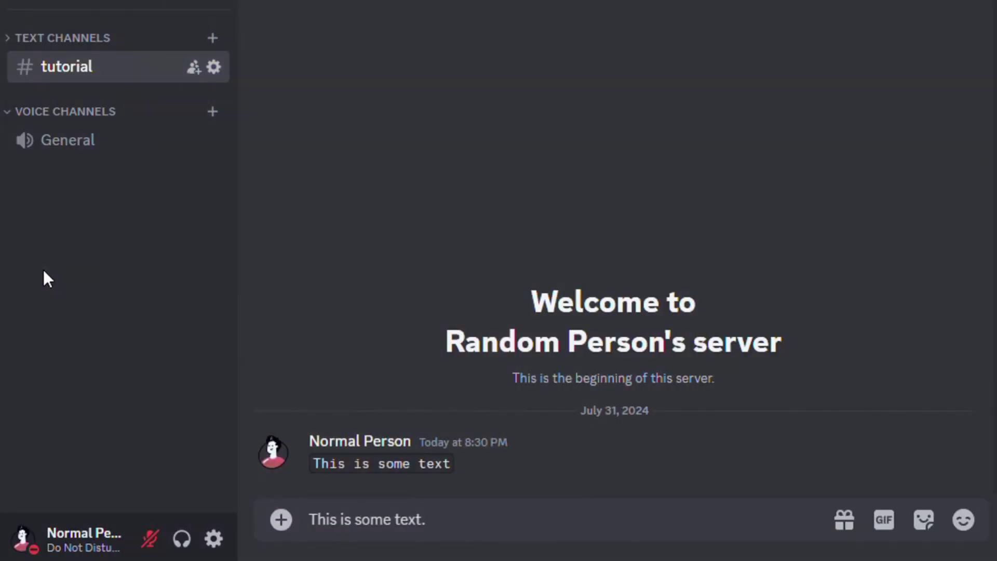
Step: Remove the period from the drafted "This is some text." and send it as a code block wrapped in triple backticks
key(BackSpace)
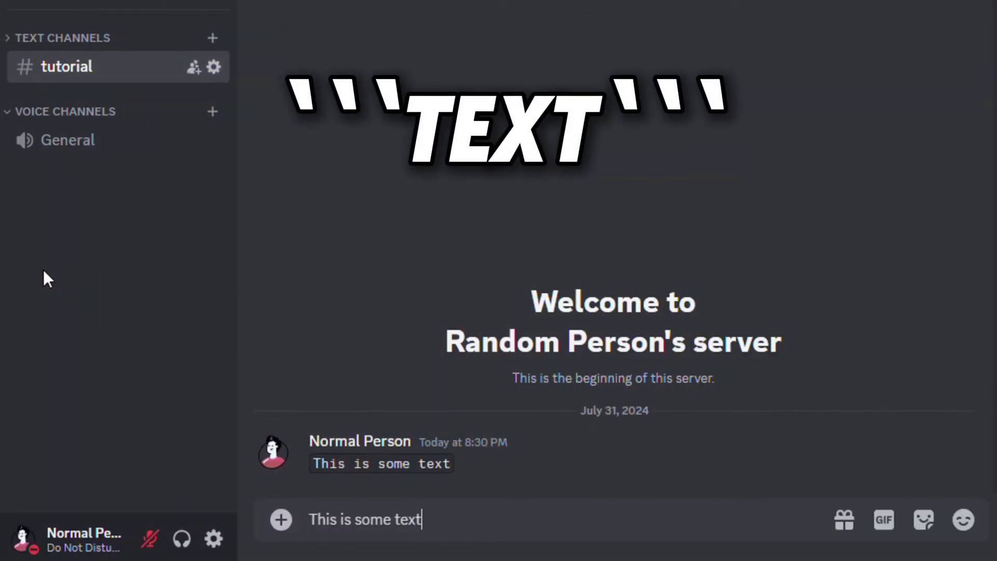
key(Left)
key(Left)
key(Left)
key(Left)
key(Left)
key(Left)
key(Left)
key(Left)
key(Left)
key(Left)
key(Left)
key(Left)
text(```)
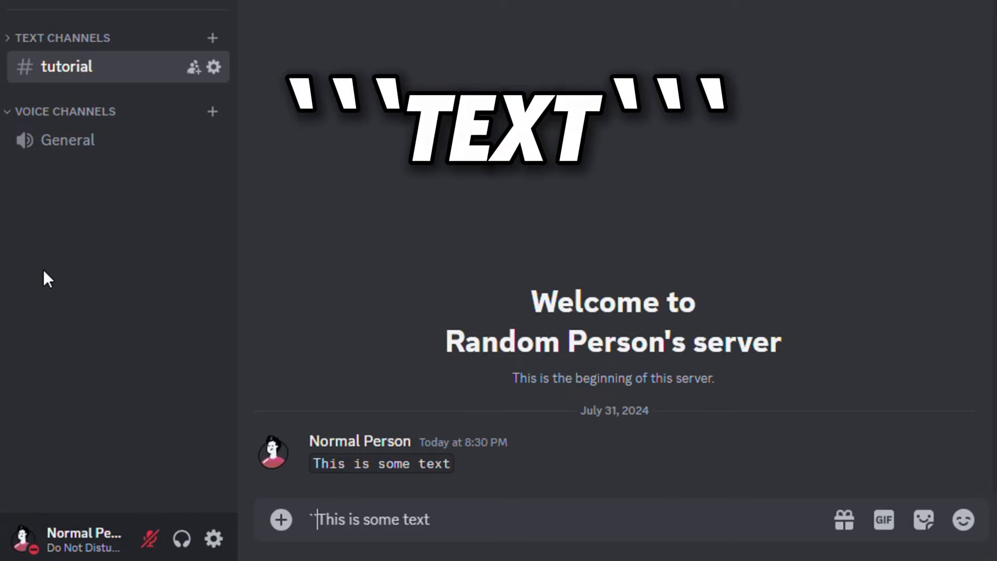
key(Right)
key(Right)
key(Right)
key(Right)
key(Right)
key(Right)
key(Right)
key(Right)
key(Right)
key(Right)
key(Right)
key(Right)
key(Right)
key(Right)
key(Right)
key(Right)
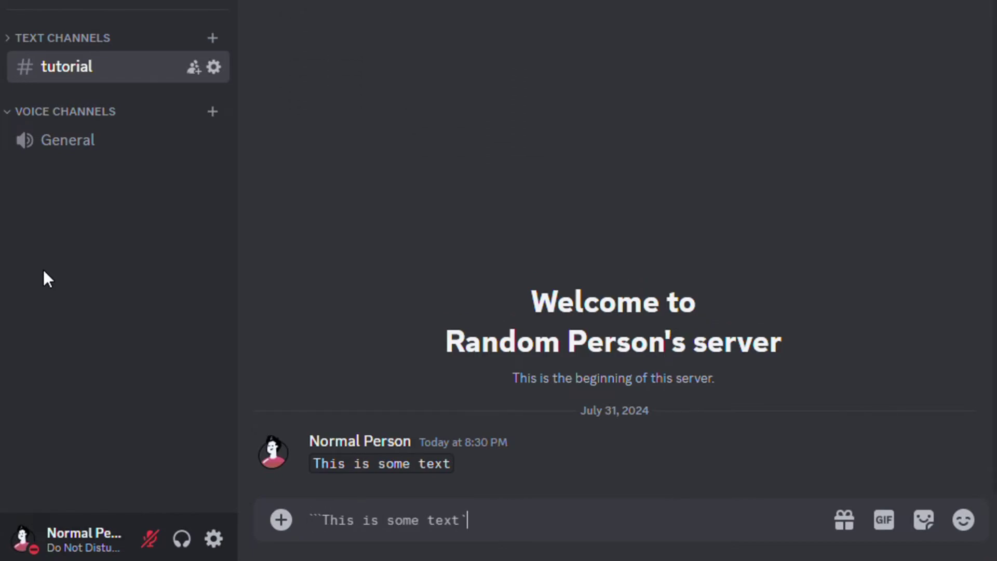
text(```)
key(Return)
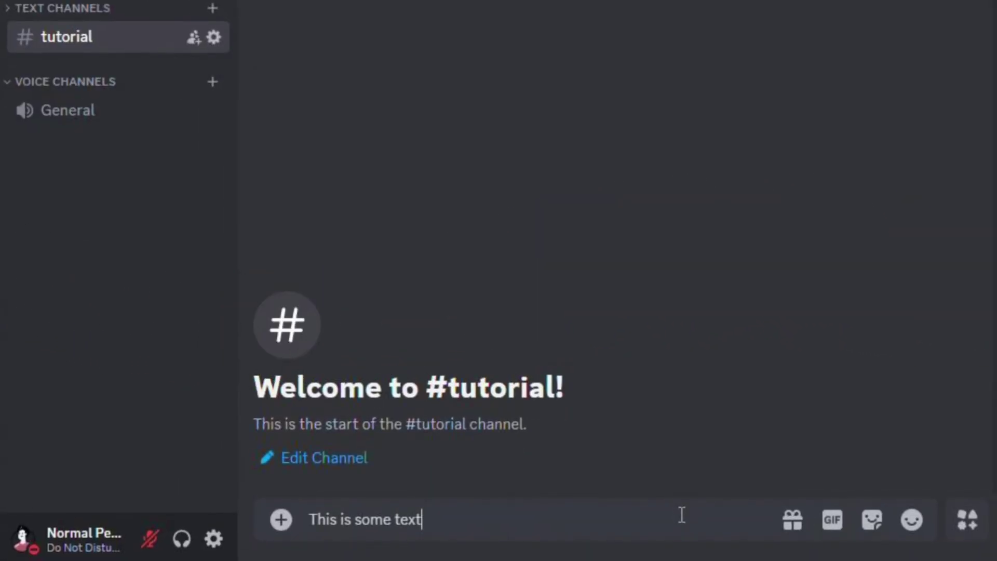
Step: Copy the entire drafted "This is some text" and make it bold
key(ctrl+a)
key(ctrl+c)
key(ctrl+b)
key(Right)
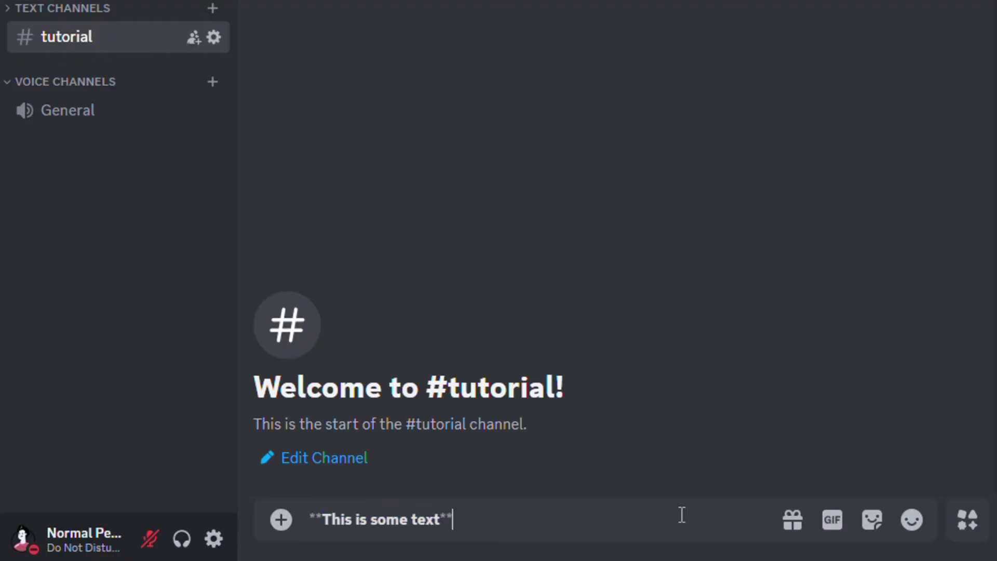
Step: Escape the bold markup with a backslash at the asterisks before the text and send the message
click(314, 517)
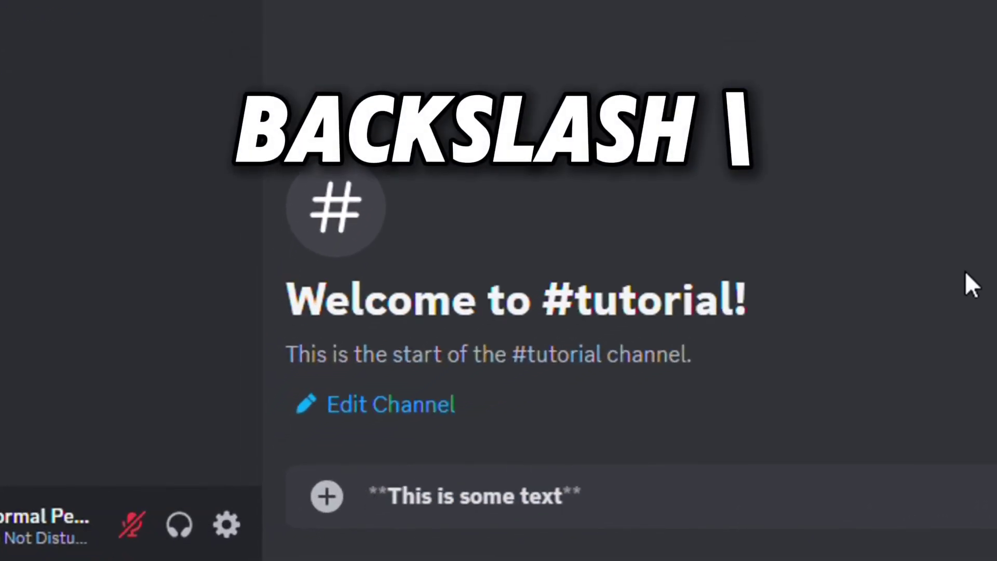
text(\)
key(Return)
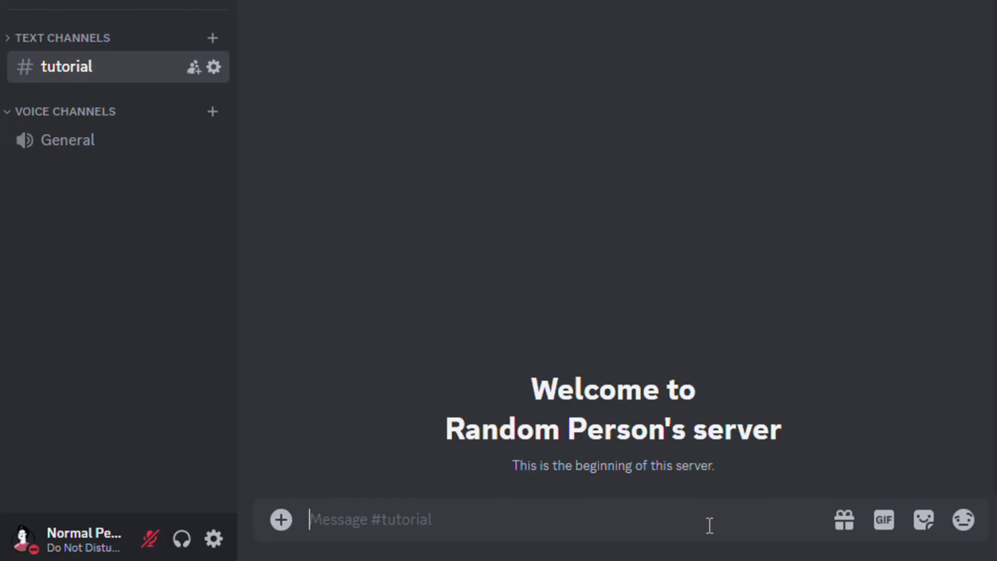
Step: Send a diff code block in triple backticks, with the copied text as the red line "-This is some text"
text(```di)
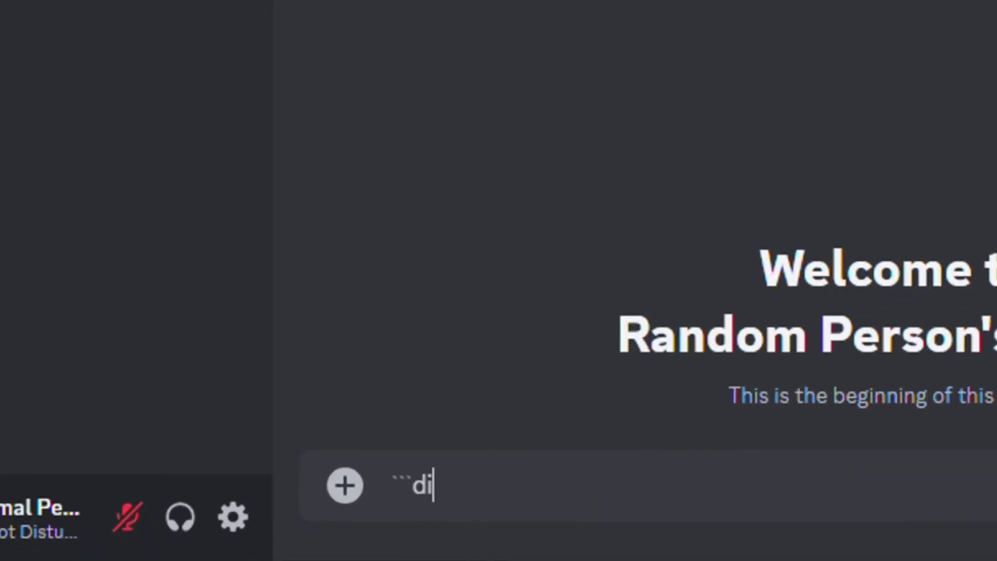
text(ff)
key(shift+Return)
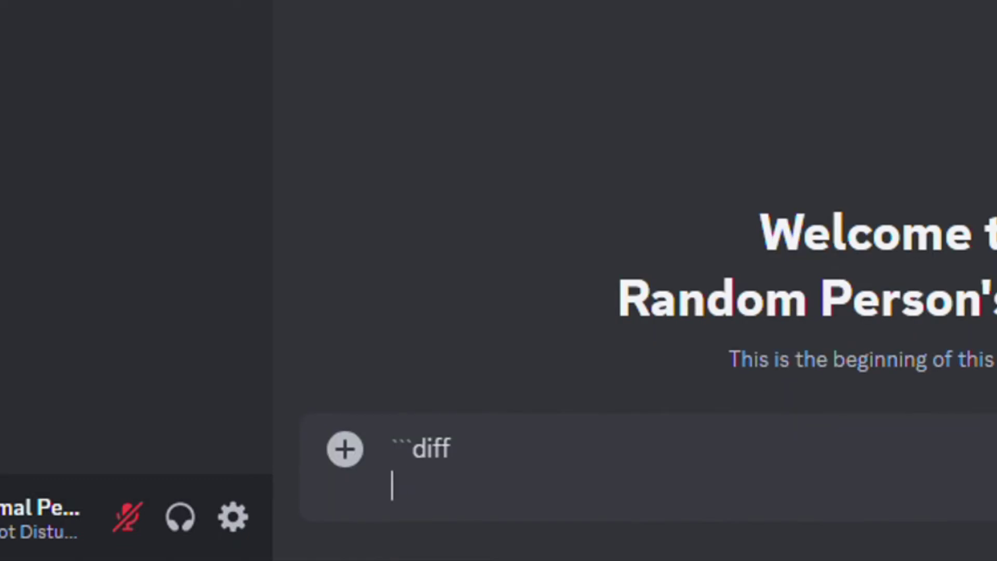
text(-)
key(ctrl+v)
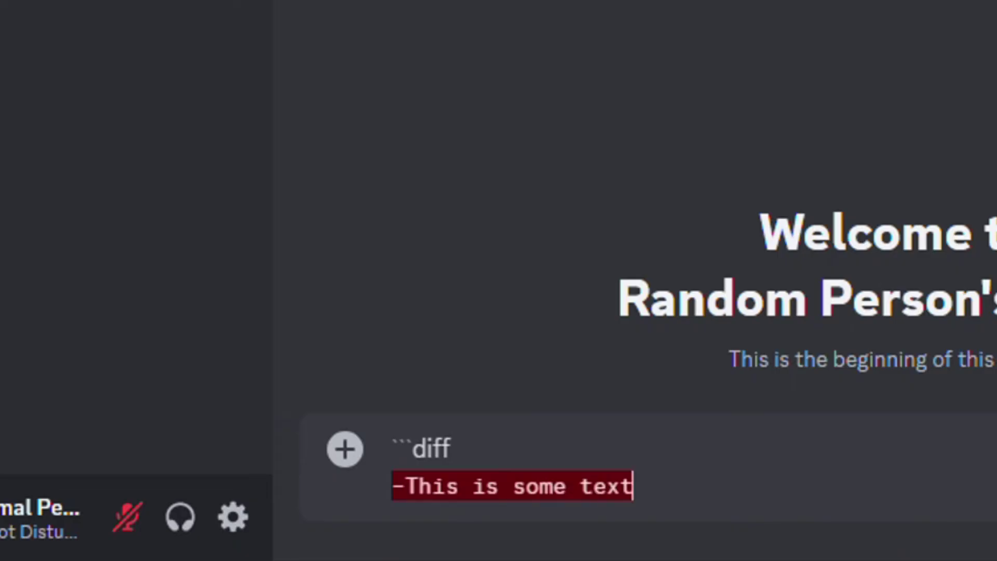
key(shift+Return)
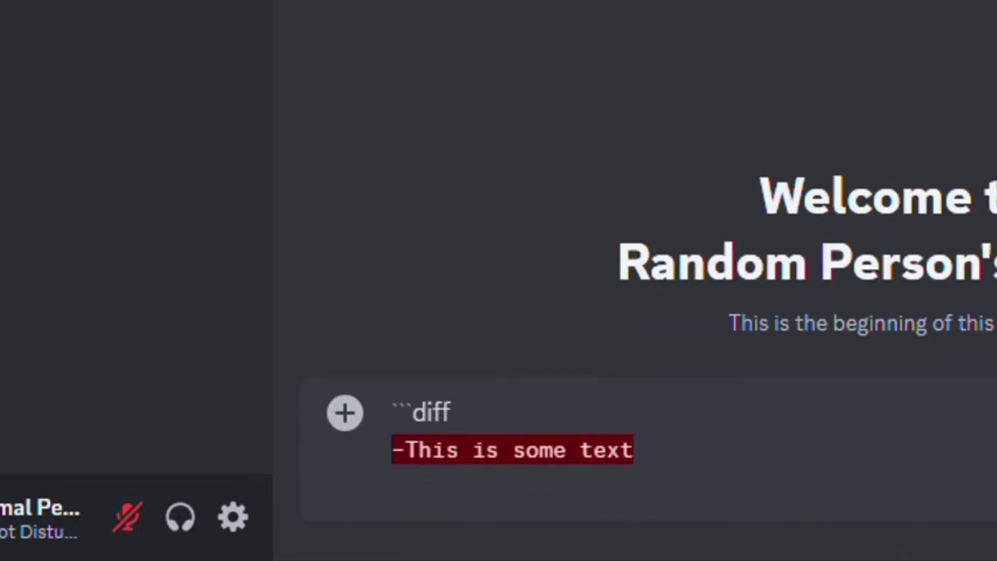
text(```)
key(Return)
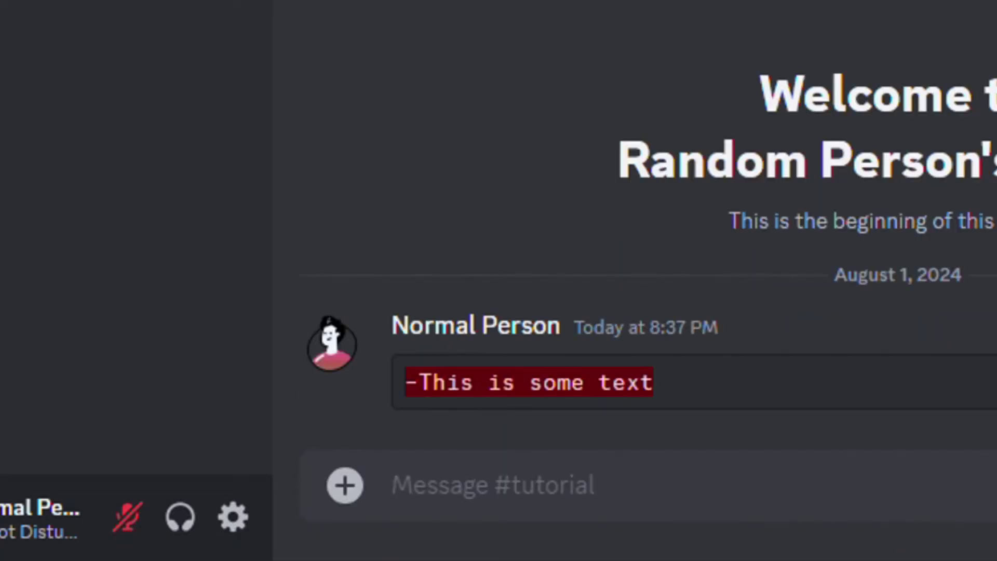
Step: Send a diff code block in triple backticks, with the copied text as the green line "+This is some text"
double_click(608, 406)
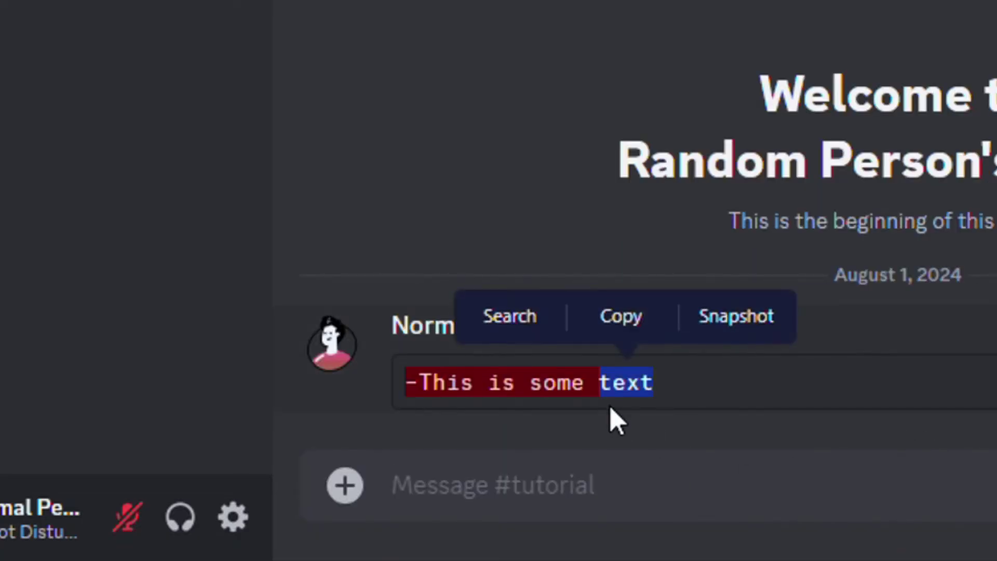
click(652, 503)
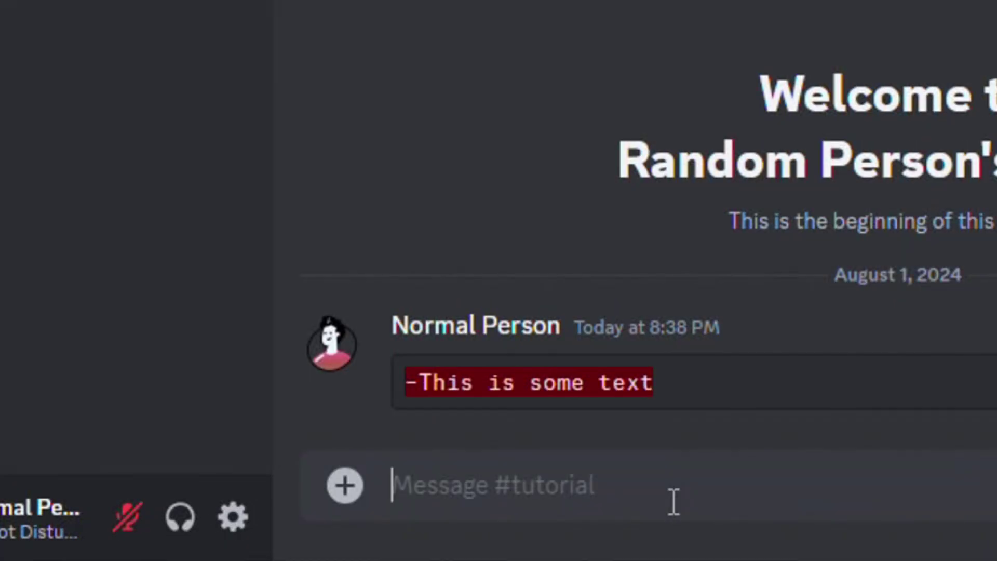
text(```diff)
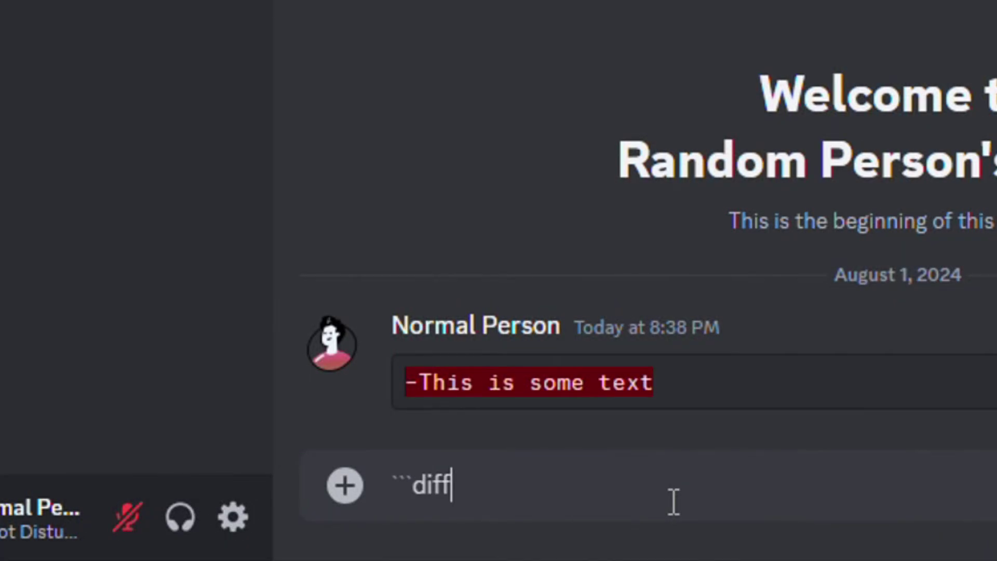
key(shift+Return)
text(+)
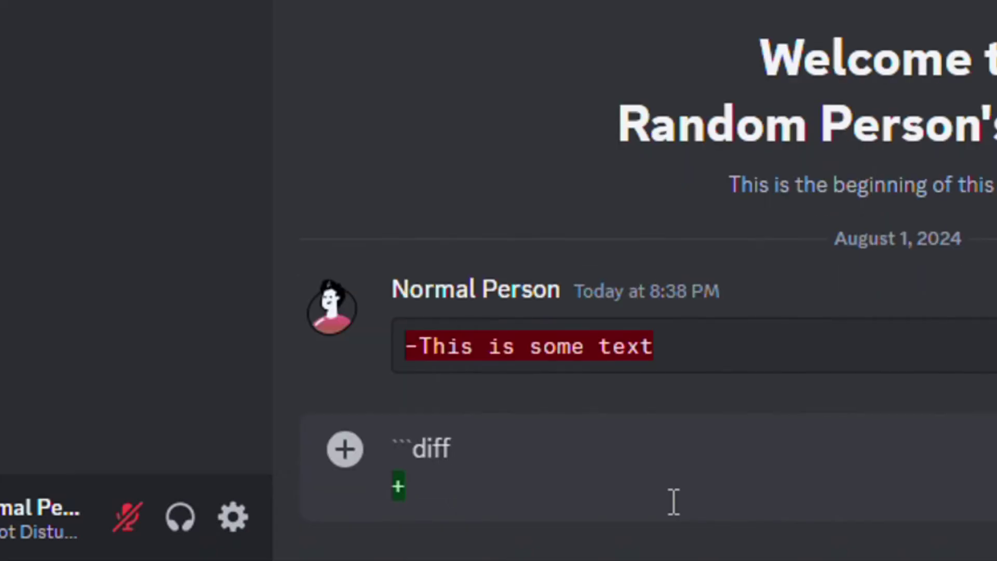
key(ctrl+v)
key(shift+Return)
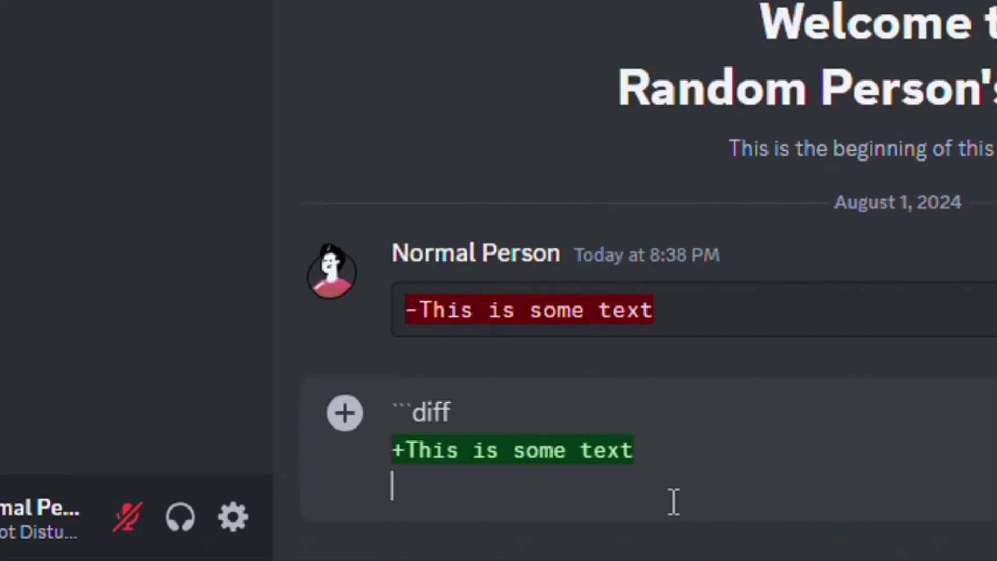
text(```)
key(Return)
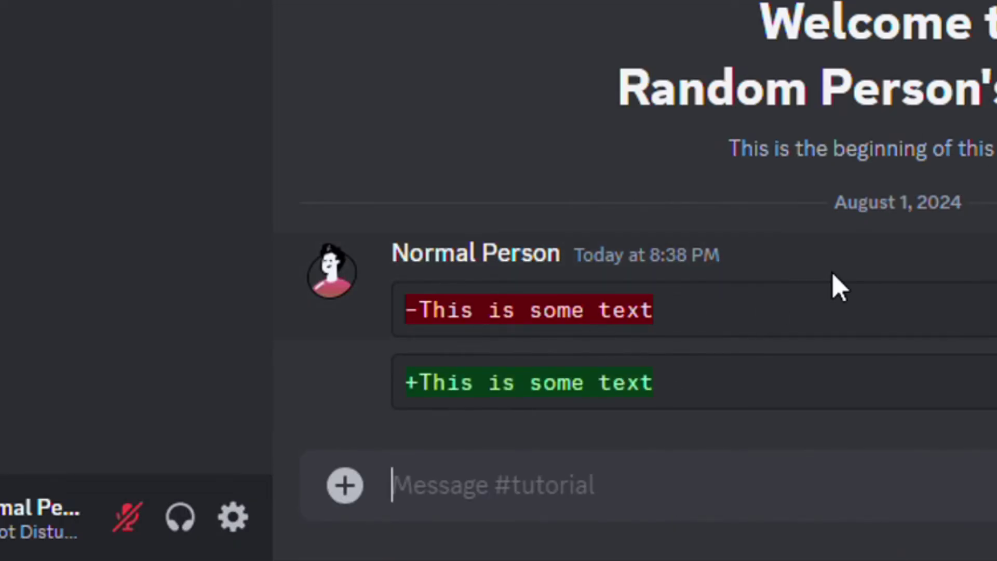
Step: Send an ini code block in triple backticks, with the copied text in square brackets as the blue line "[This is some text]"
text(```ini)
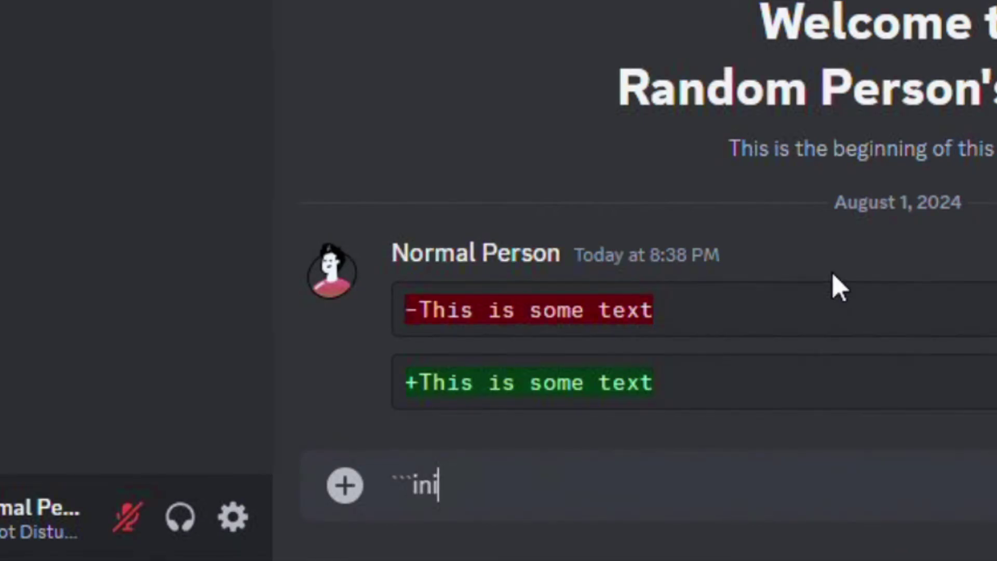
key(shift+Return)
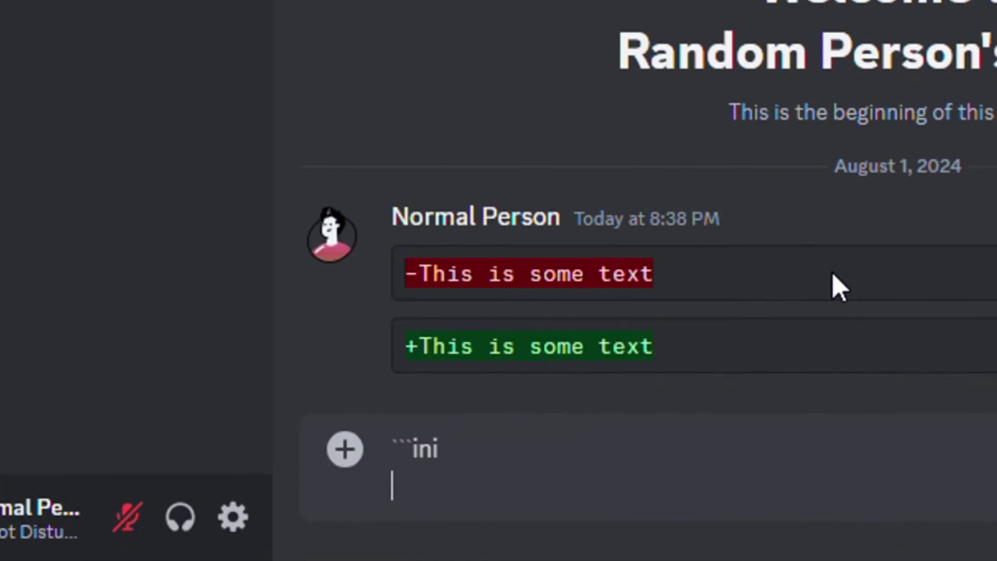
text([)
key(ctrl+v)
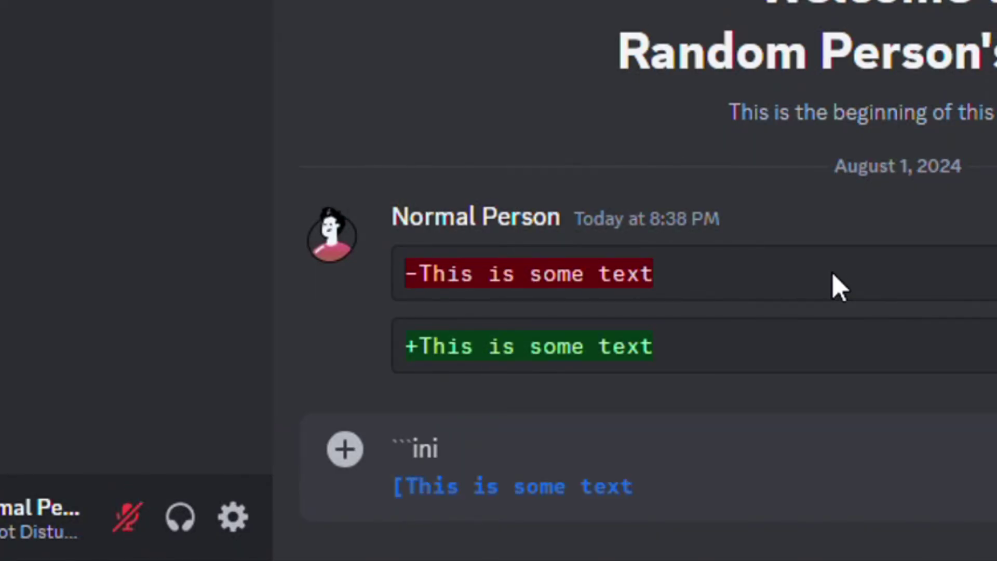
key(shift+Return)
text(```)
key(Return)
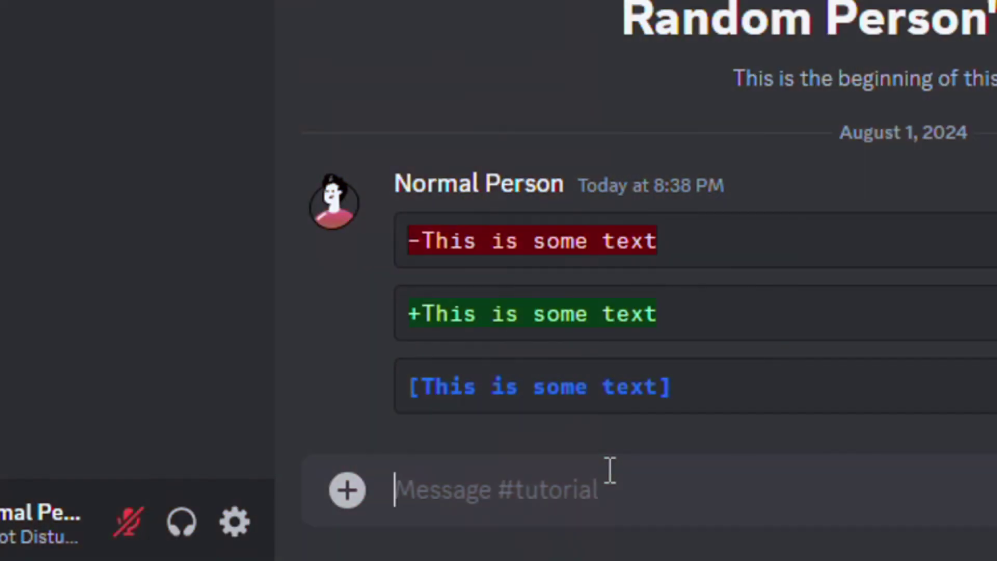
Step: Send an md code block in triple backticks containing the blue line "#This is some text"
text(```)
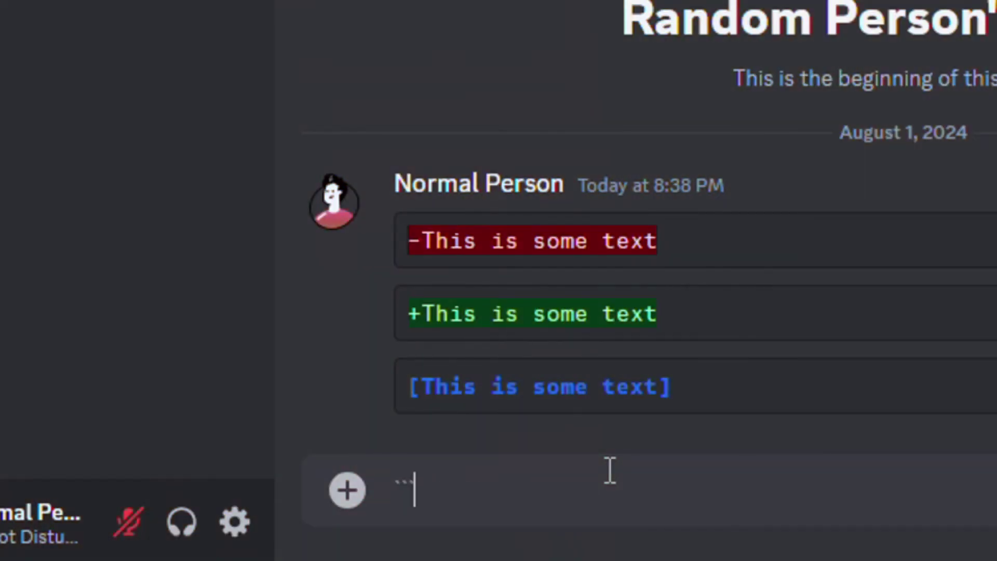
text(md)
key(shift+Return)
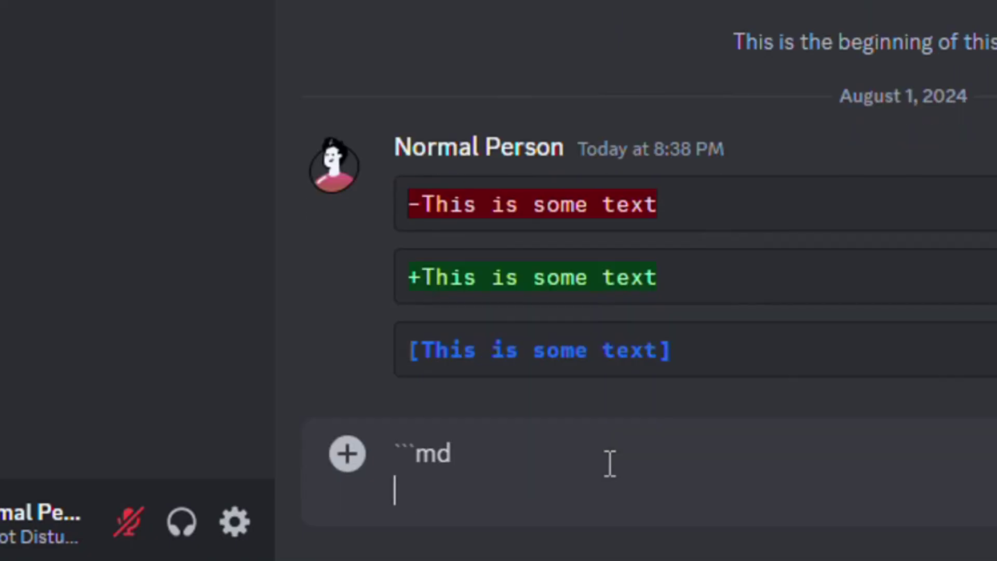
text(#)
key(BackSpace)
text(This is some text)
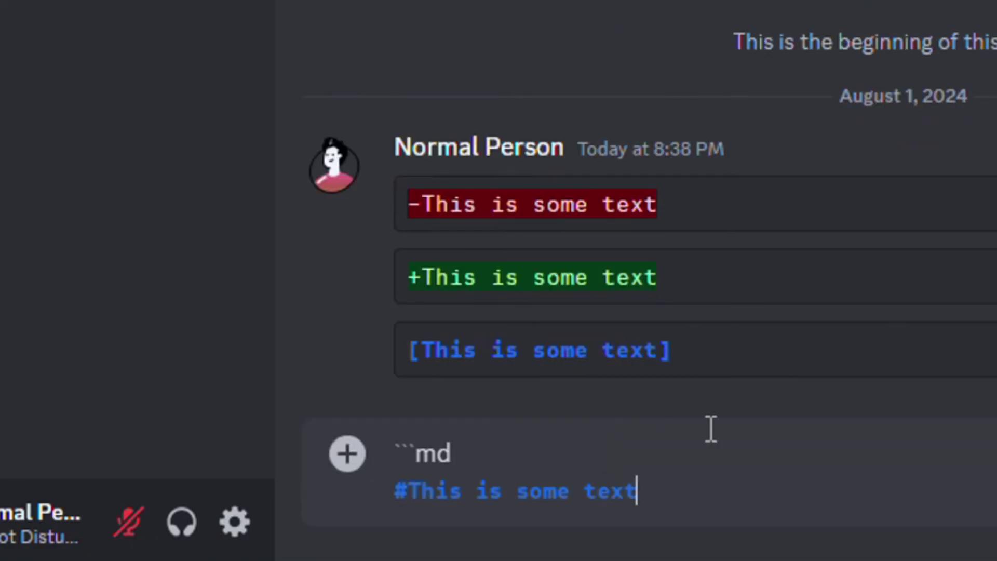
key(shift+Return)
text(```)
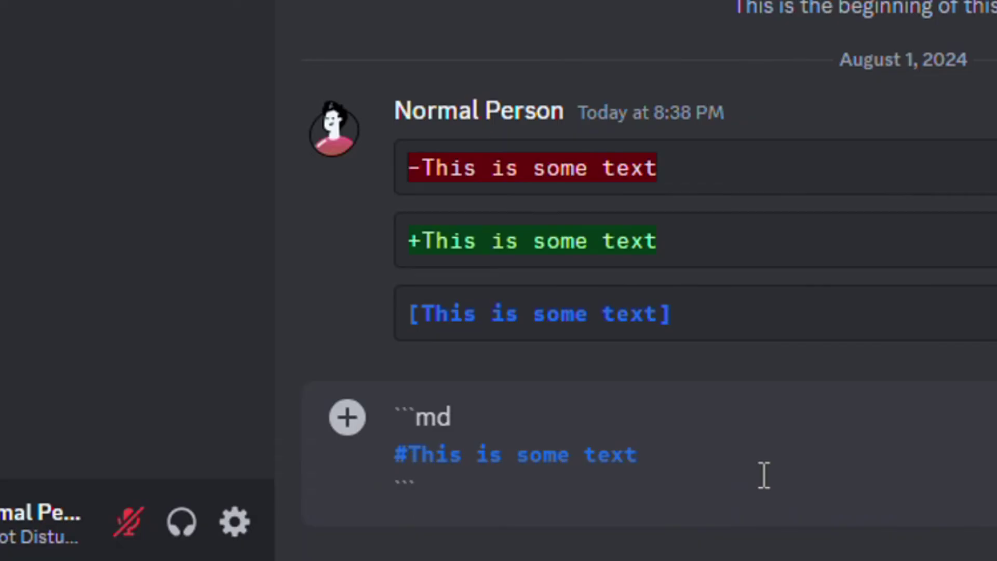
key(Return)
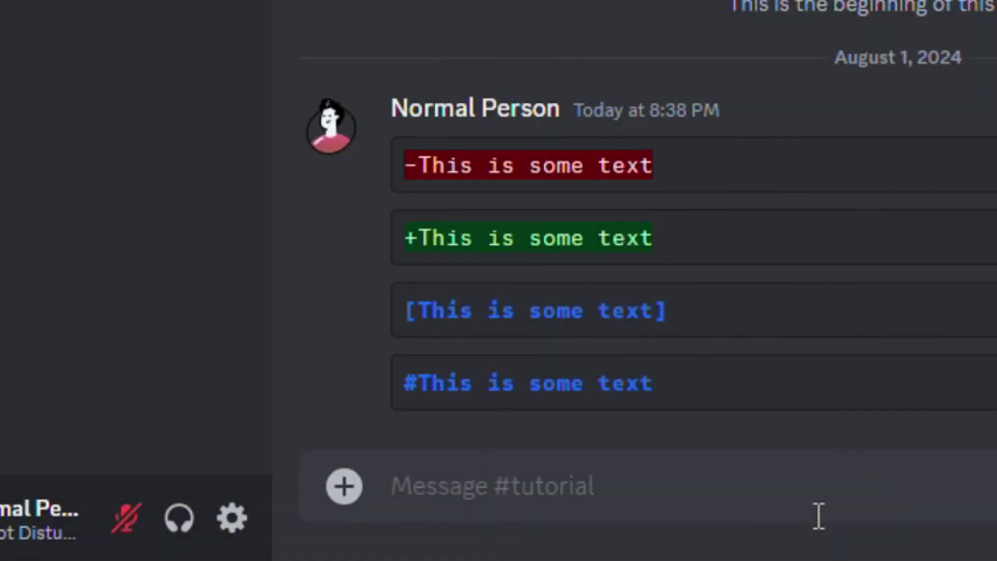
Step: Send an ini code block in triple backticks containing the grey line "#This is some text"
text(```)
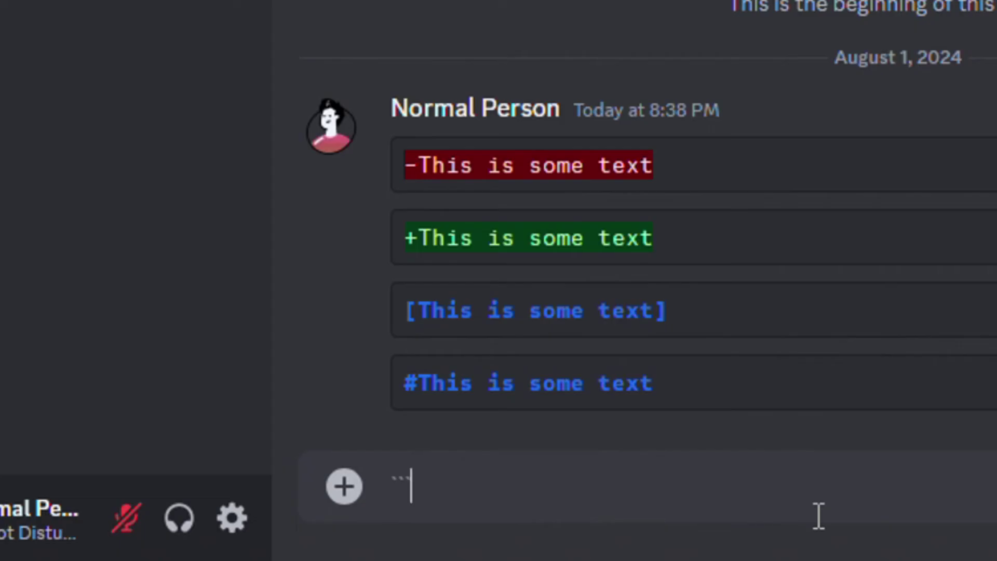
text(ini)
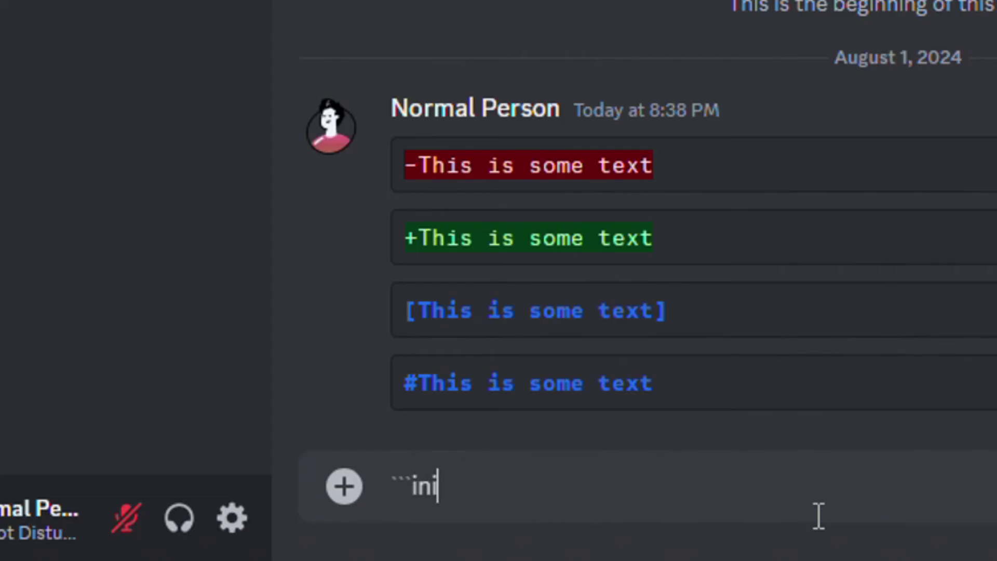
key(shift+Return)
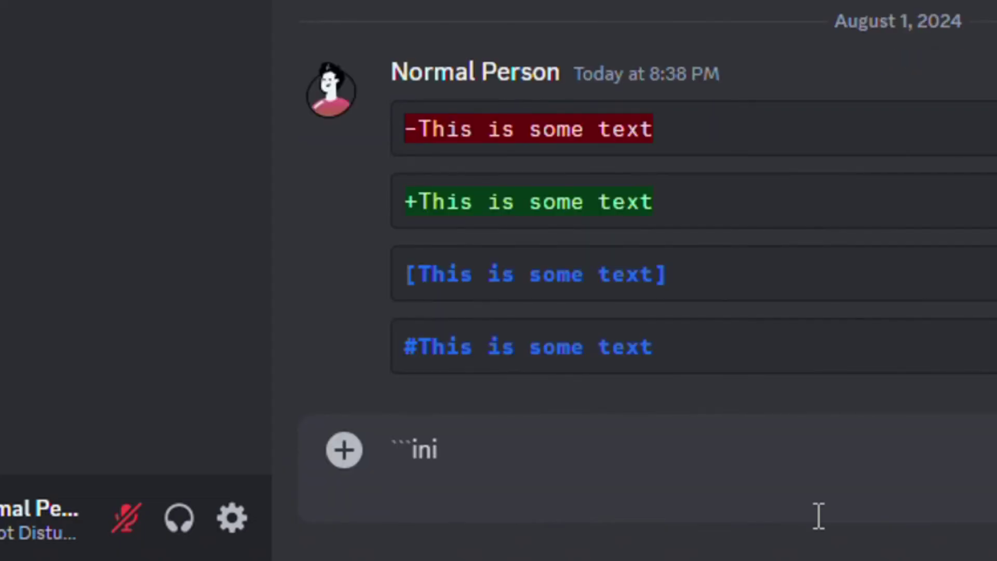
text(#This is some text)
key(shift+Return)
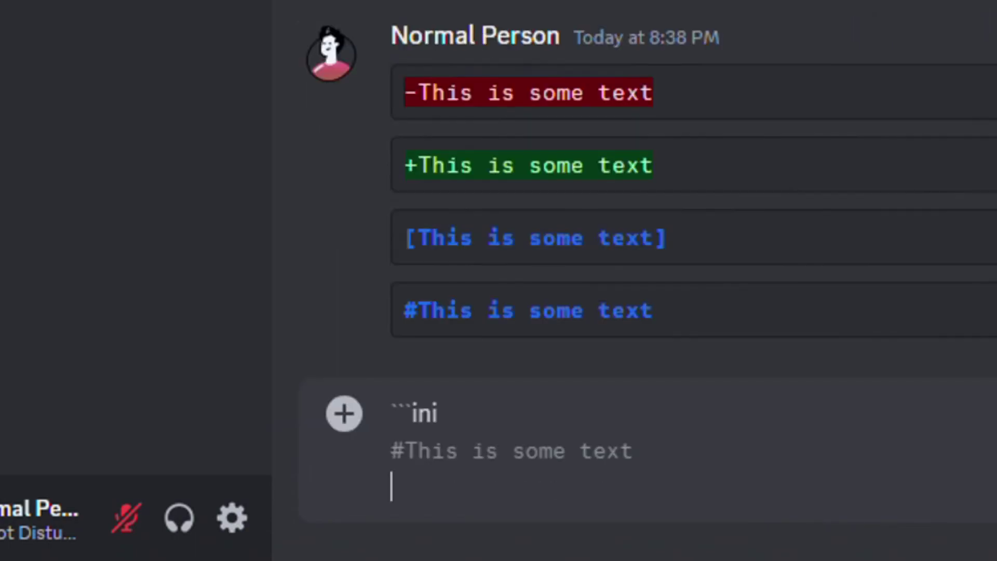
text(```)
key(Return)
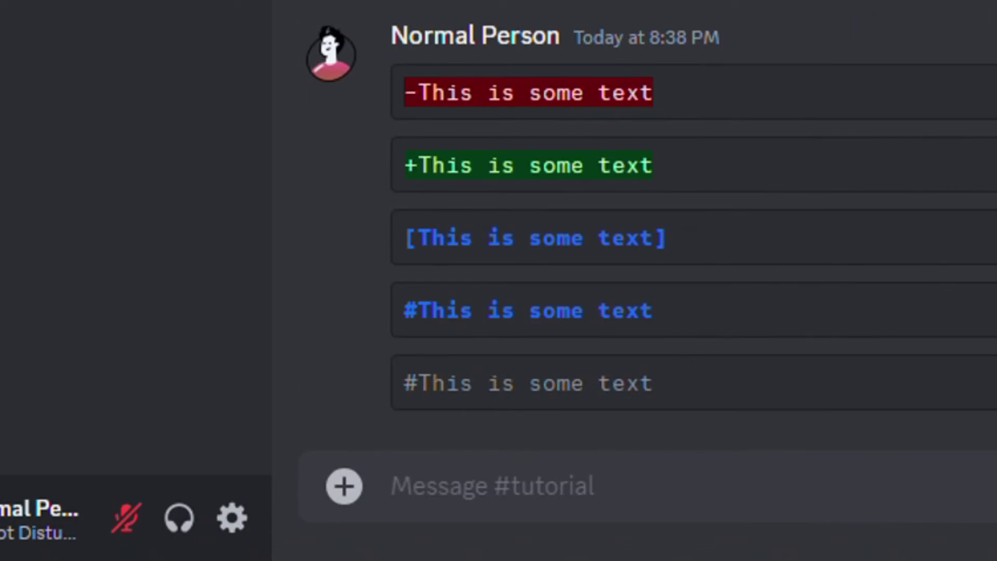
Step: Send a css code block in triple backticks containing the bracketed line "[Hi]"
text(```)
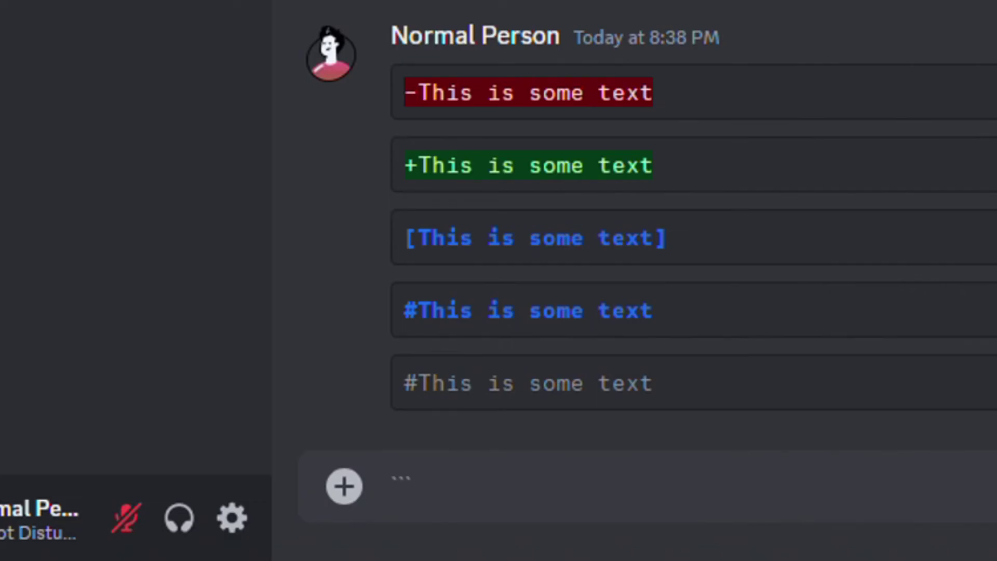
text(css)
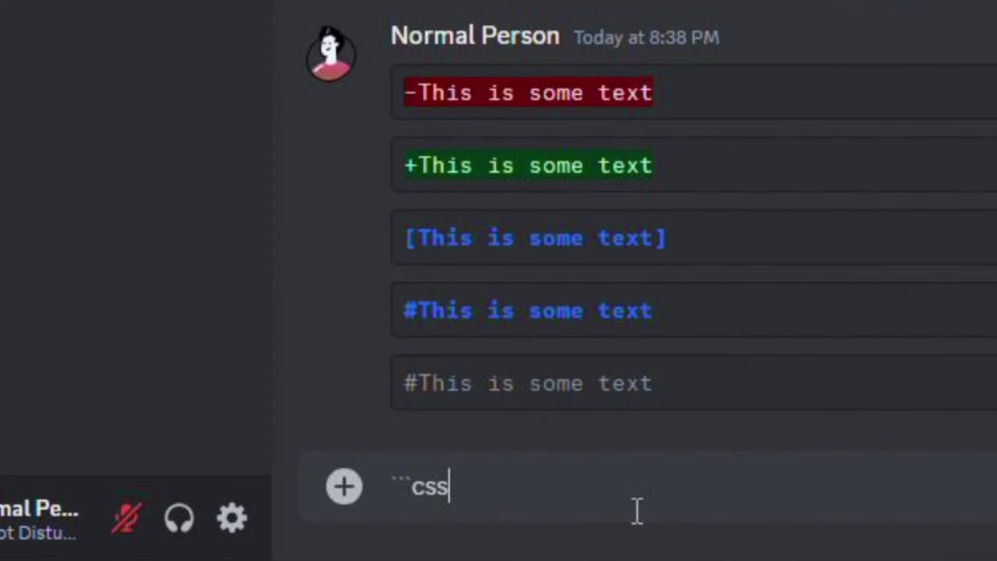
key(shift+Return)
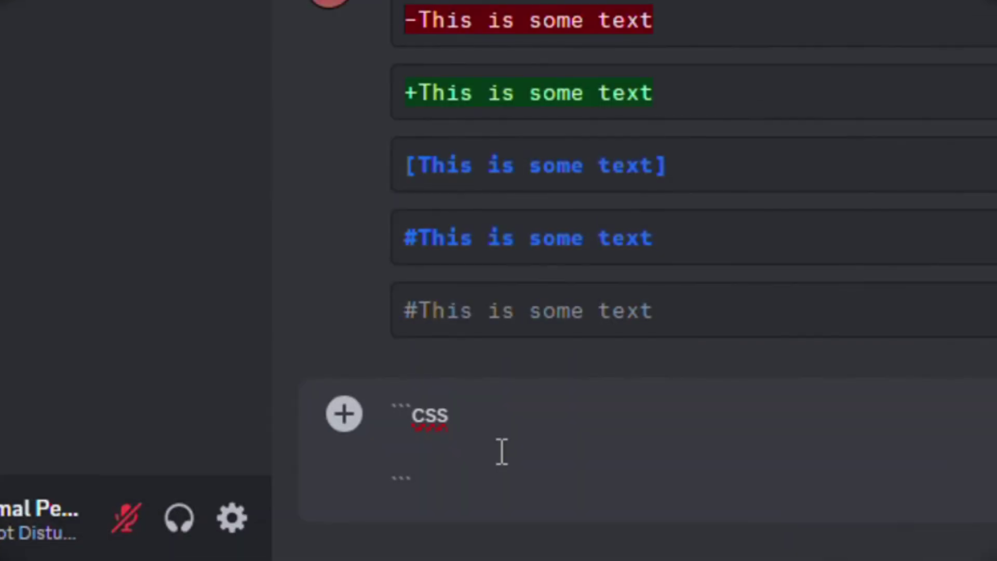
text([H)
text(])
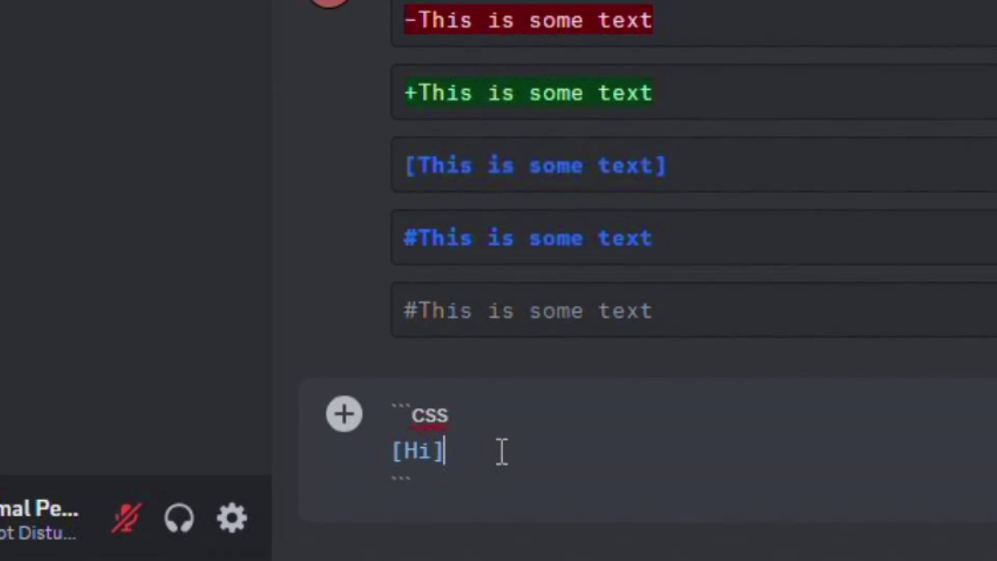
key(Down)
key(Return)
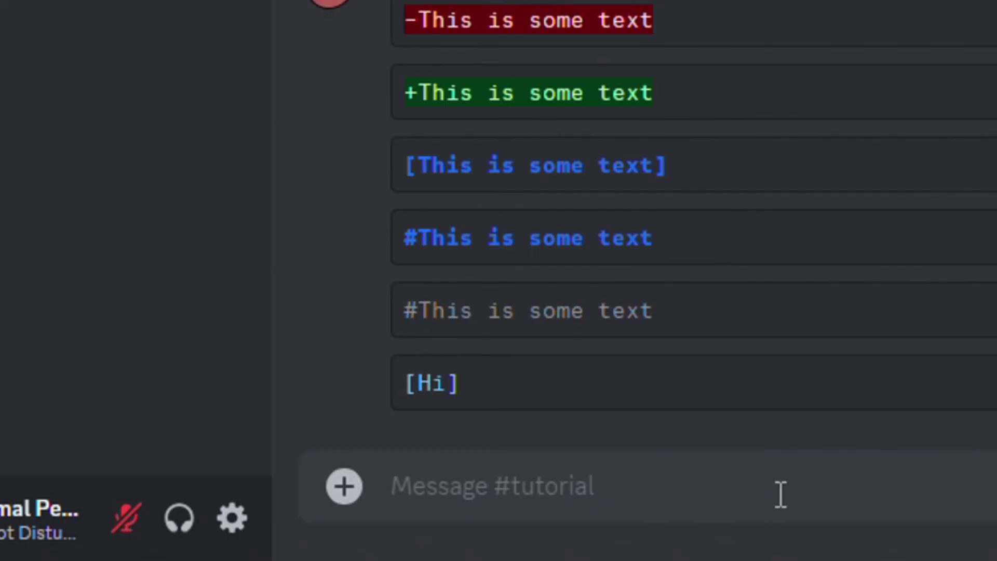
Step: Send a json code block in triple backticks containing "Hi" in double quotation marks
text(```)
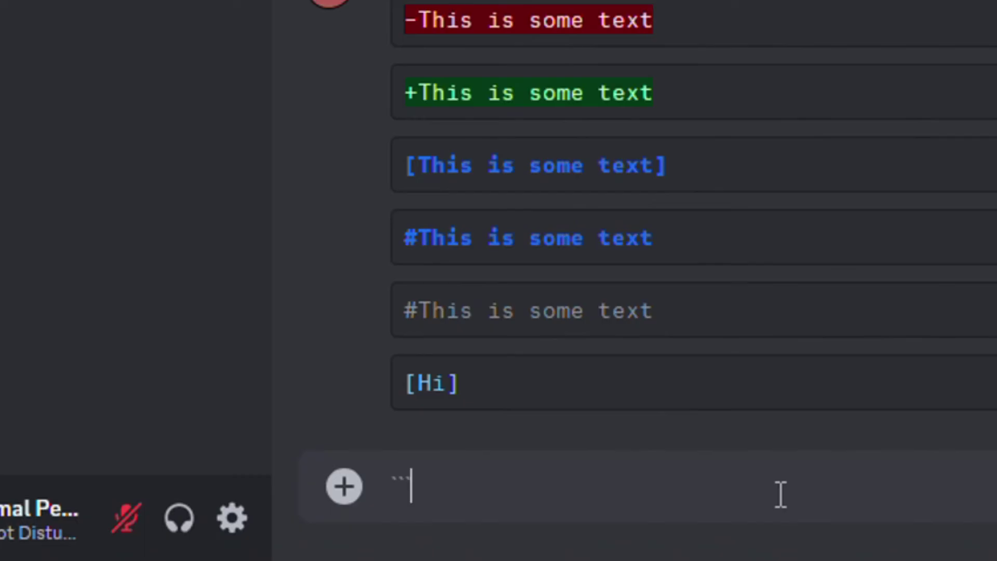
text(json)
key(Return)
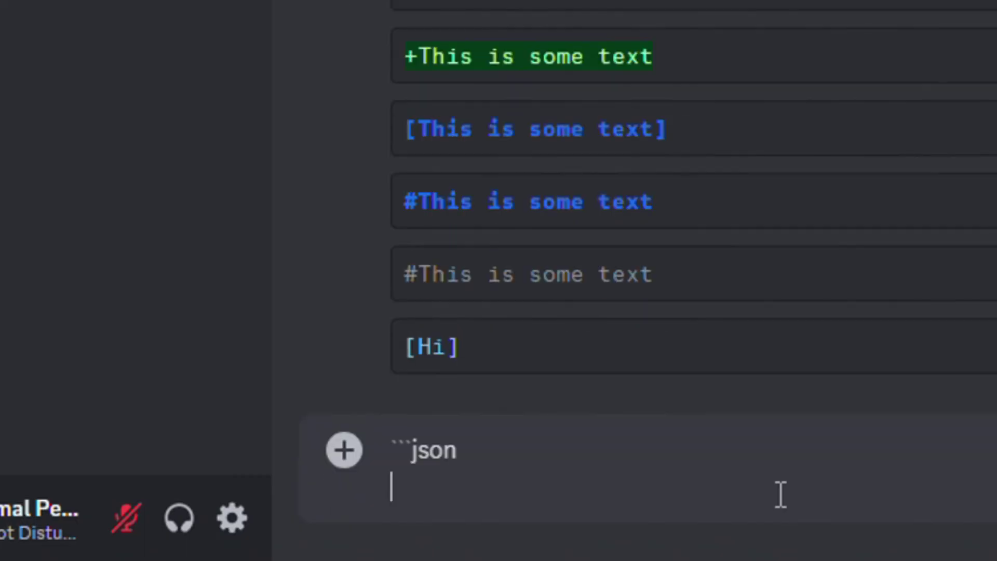
text("Hi")
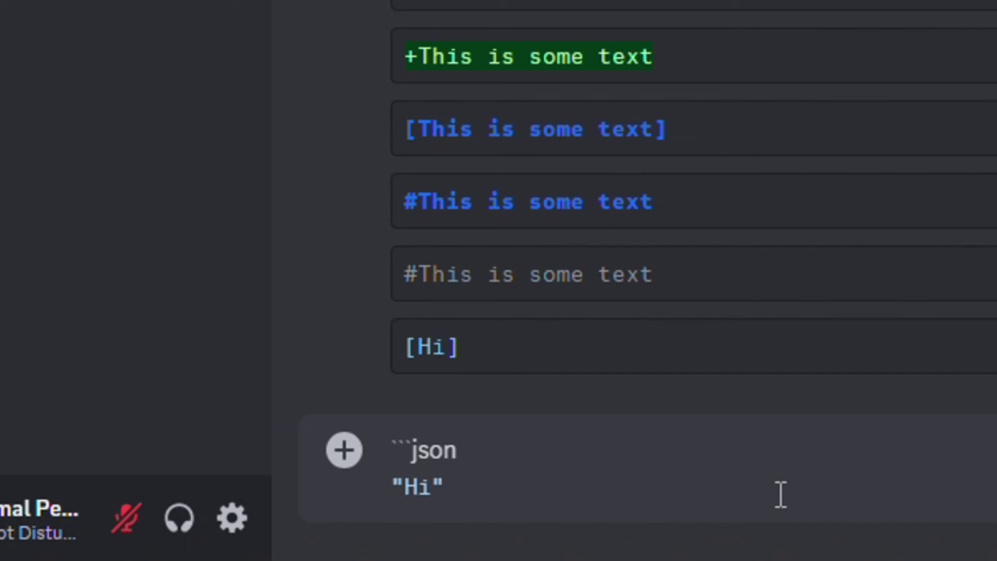
key(Return)
text(``)
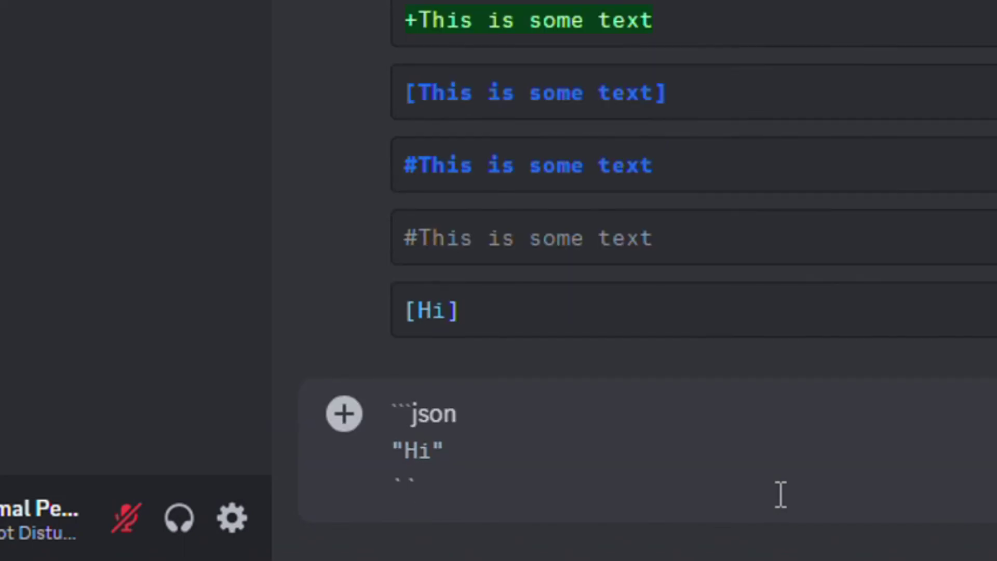
text(`)
key(Return)
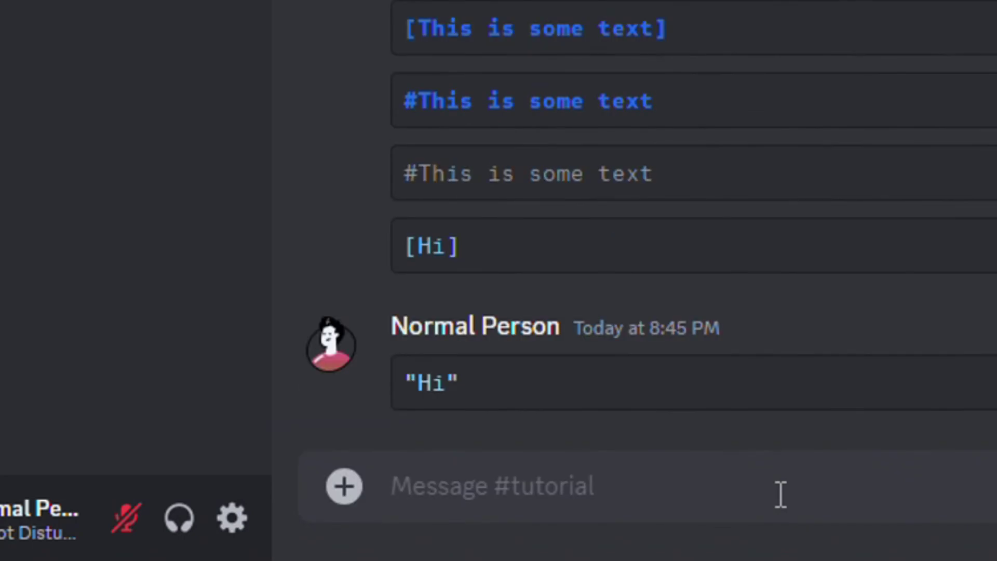
Step: Send a bash code block in triple backticks containing "Hi" in double quotation marks
text(```)
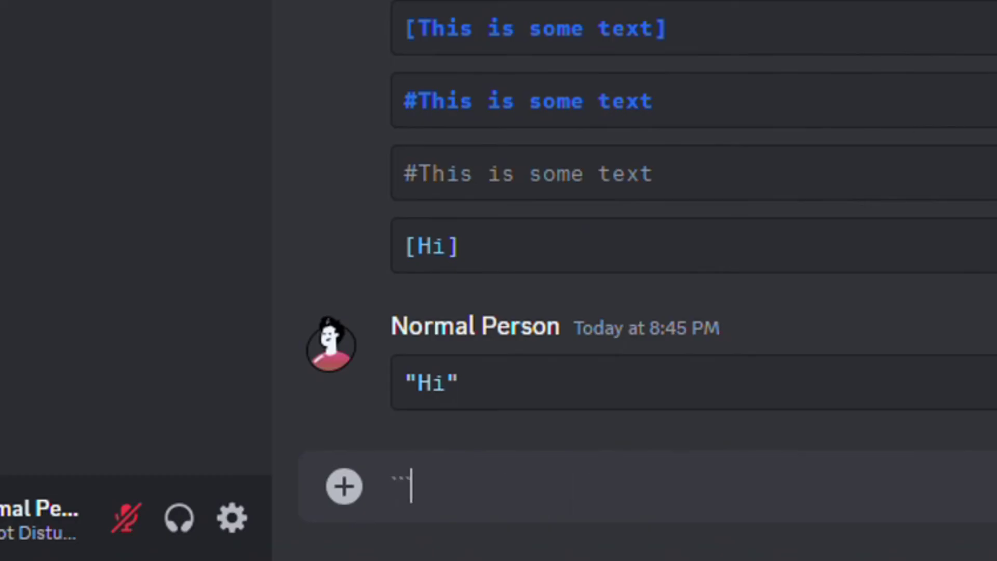
text(bash)
key(shift+Return)
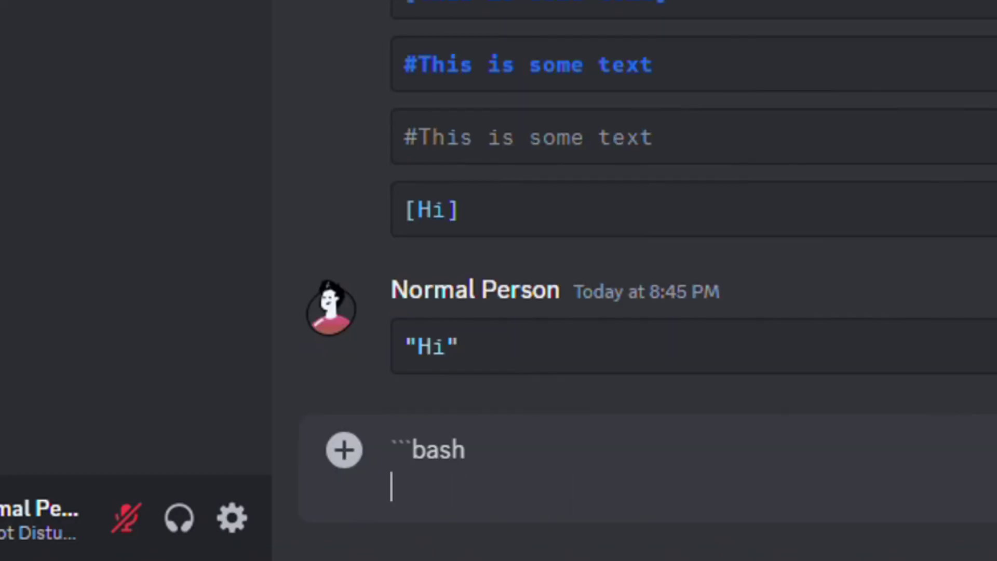
text("Hi")
key(shift+Return)
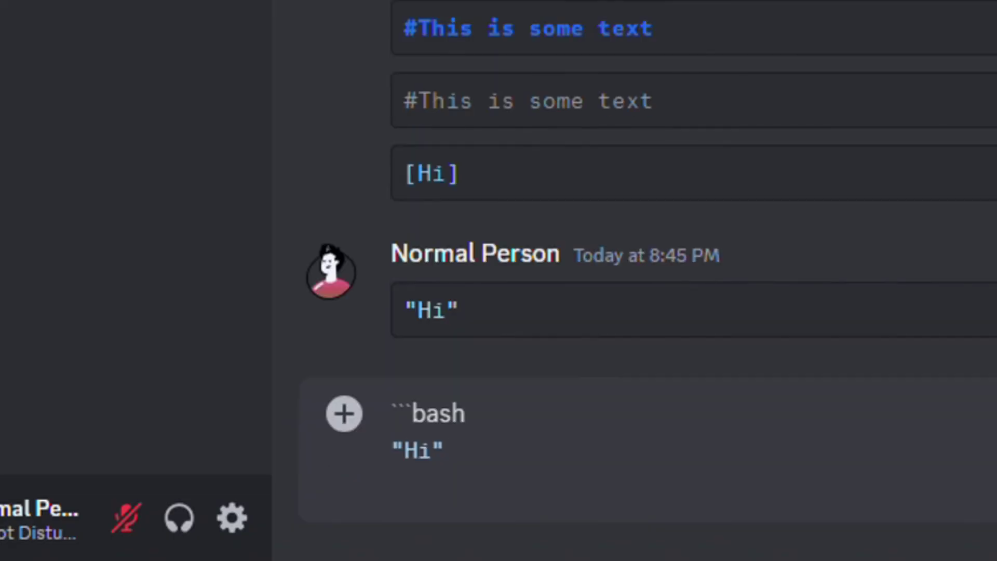
text(```)
key(Return)
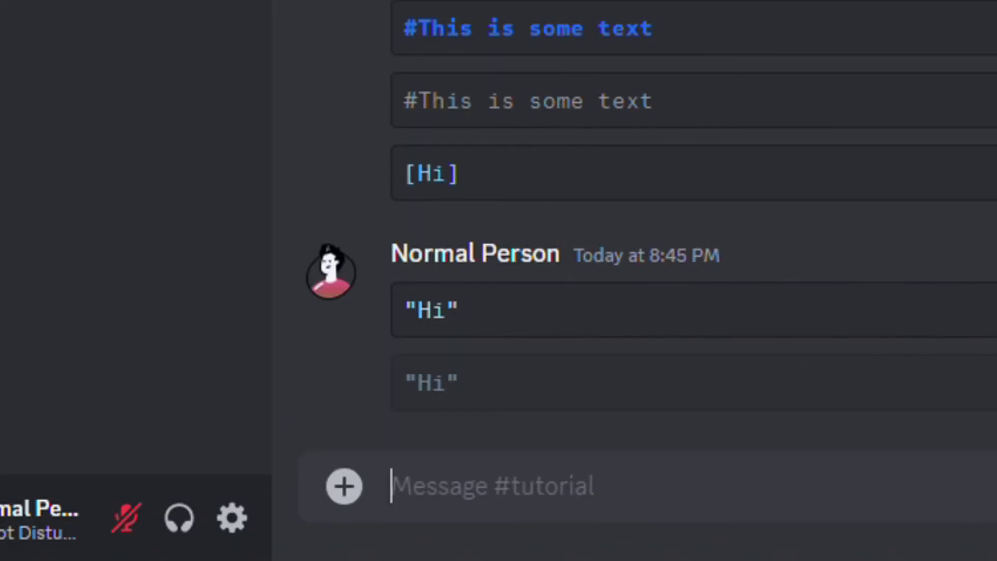
Step: Send an ml code block in triple backticks containing "Hi" in double quotation marks
text(`)
key(BackSpace)
text(```ml)
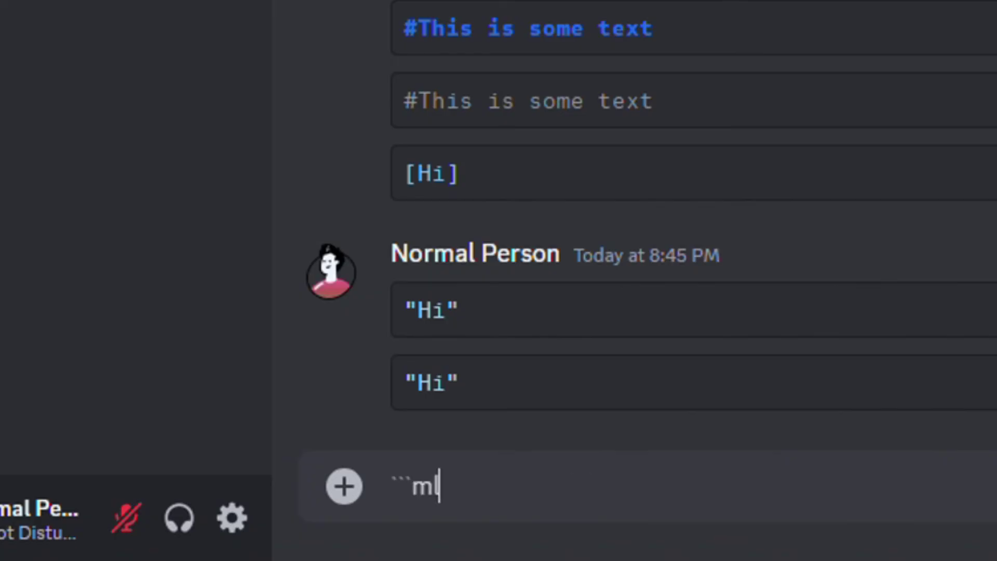
key(shift+Return)
text(`"Hi)
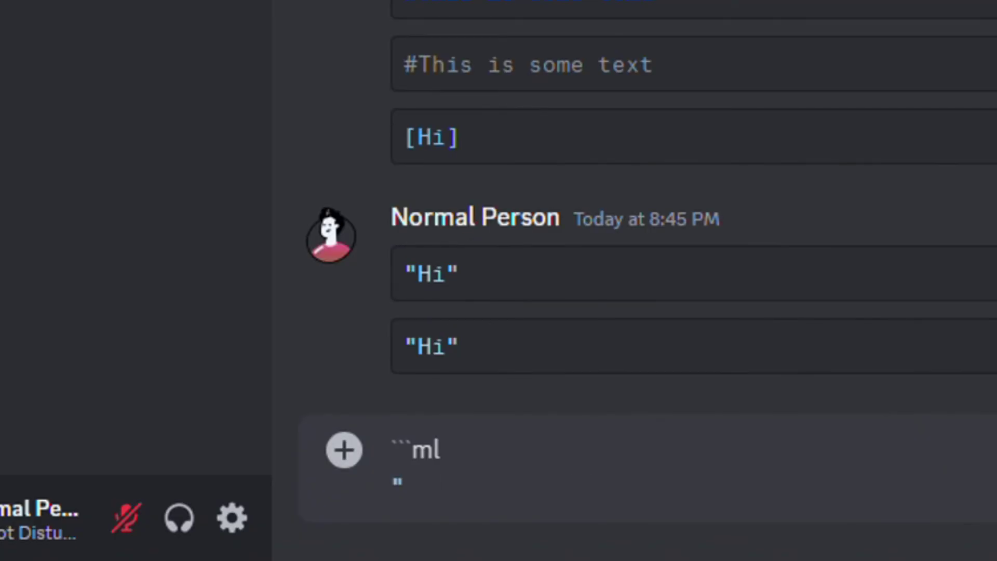
text(")
key(shift+Return)
text(```)
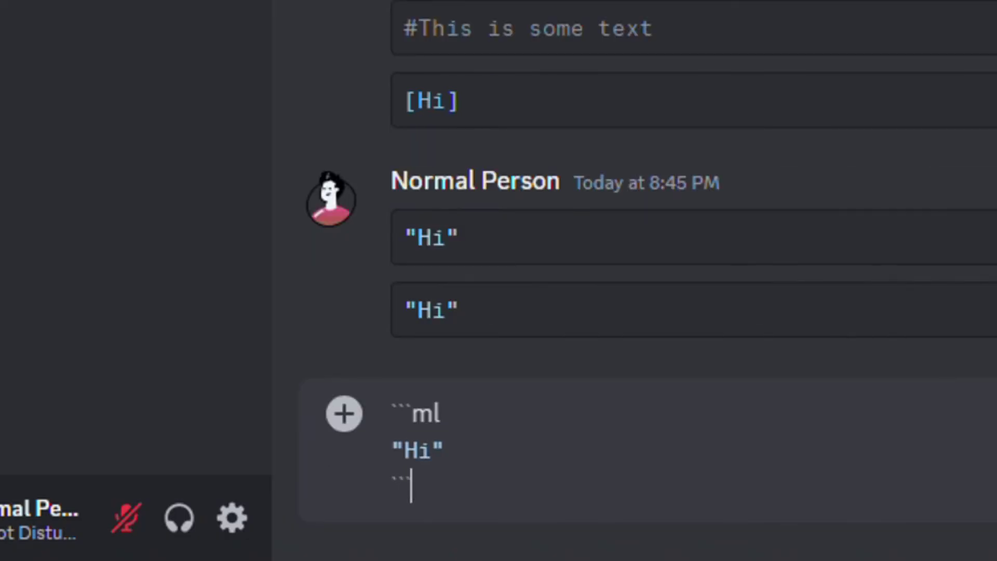
key(Return)
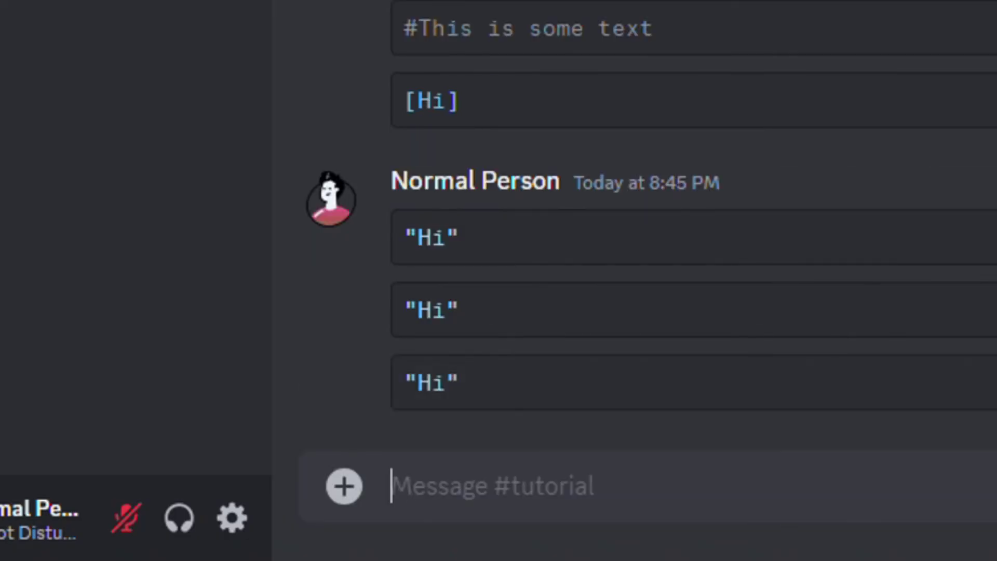
Step: Send a yaml code block in triple backticks containing "Hi" in double quotation marks
text(```yaml)
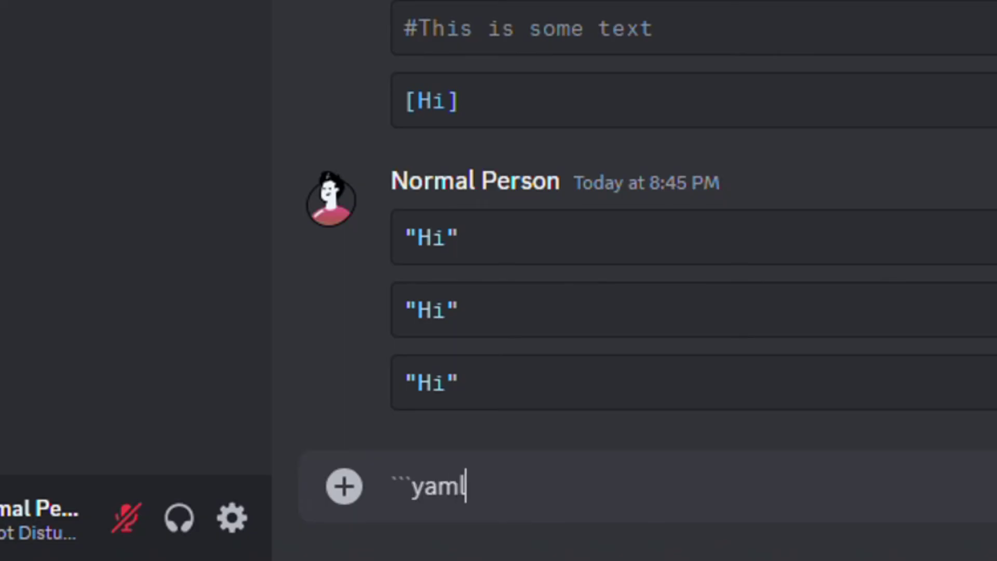
key(shift+Return)
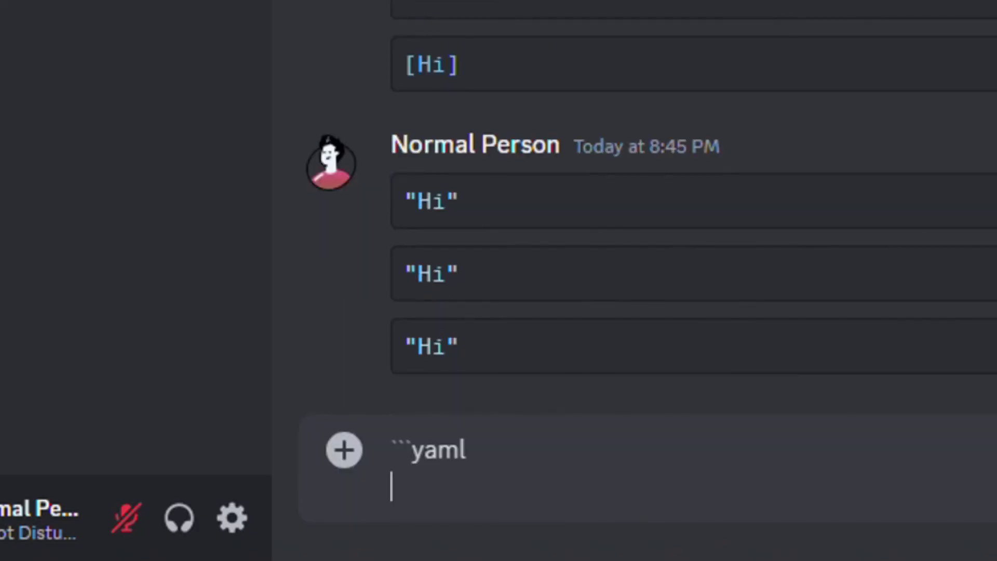
text("Hi")
key(shift+Return)
text(```)
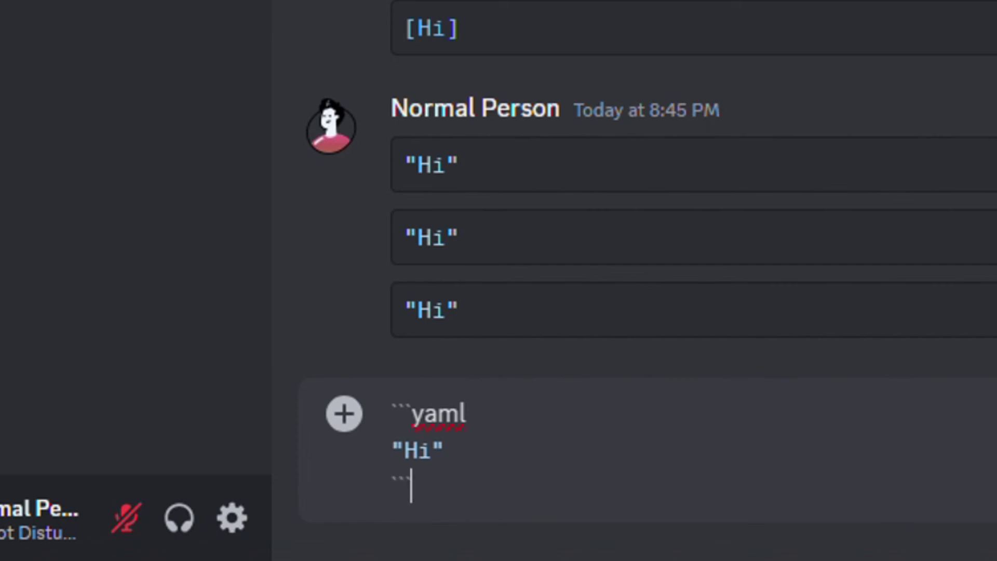
key(Return)
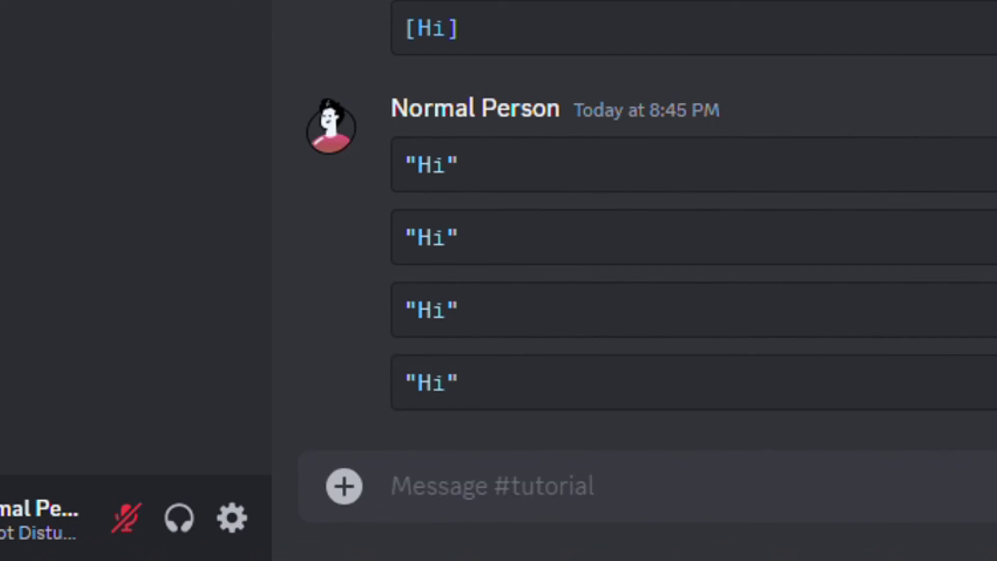
Step: Send a fix code block in triple backticks containing the word Hi without quotation marks
text(```)
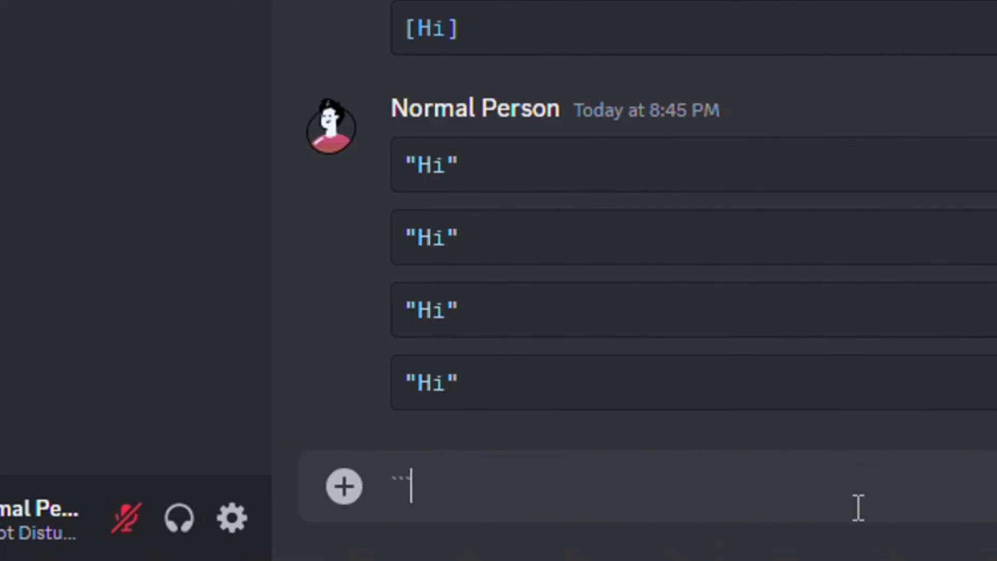
text(fix)
key(shift+Return)
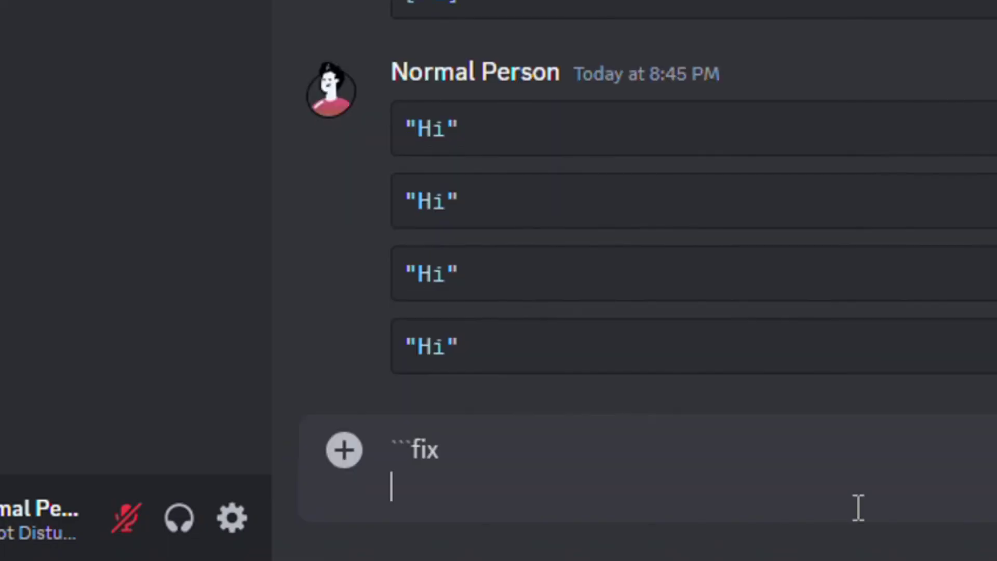
text(Hi)
key(shift+Return)
text(```)
key(Return)
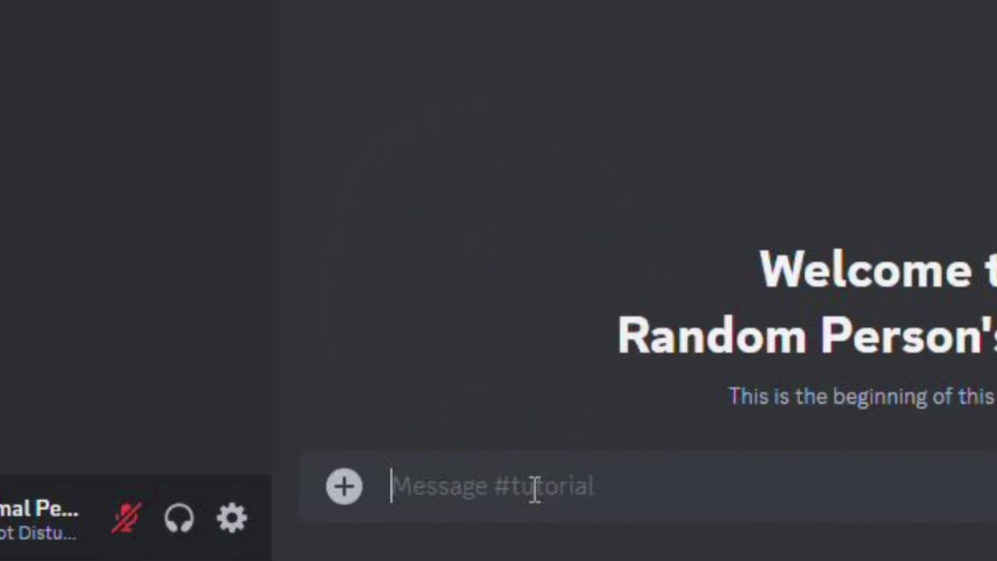
Step: Send an asciidoc code block in triple backticks containing the line ".This is some text"
text(``)
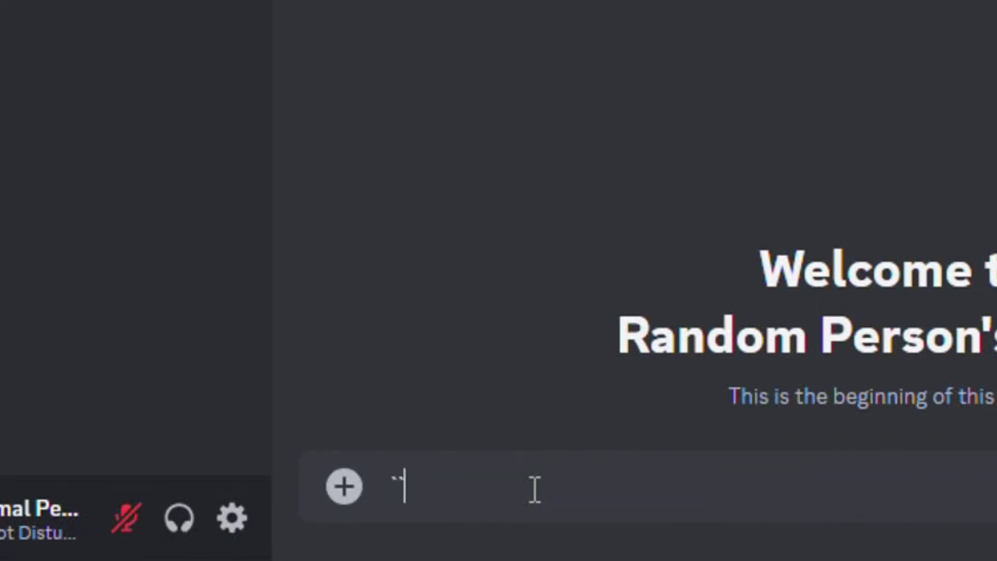
text(`asdiidoc)
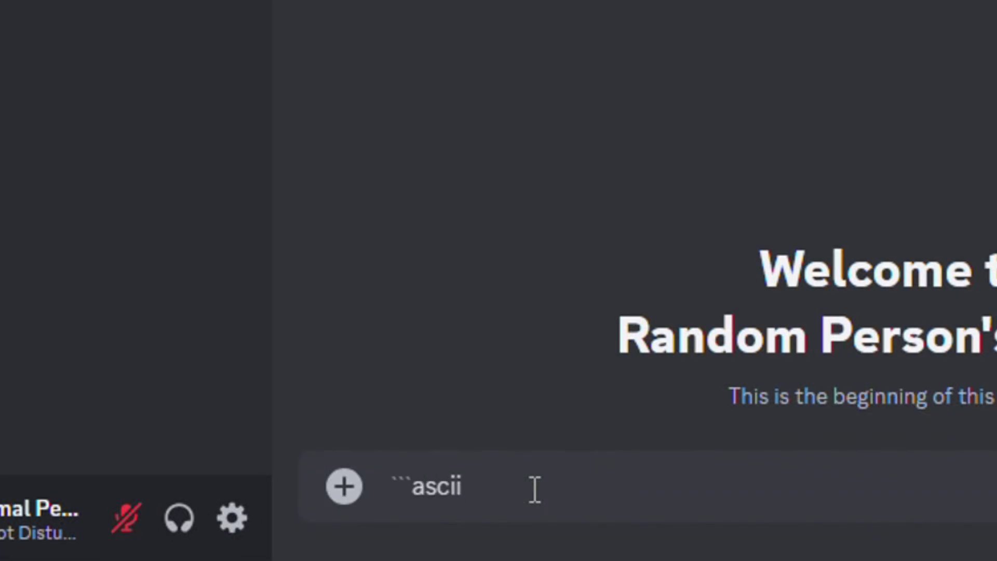
key(shift+Return)
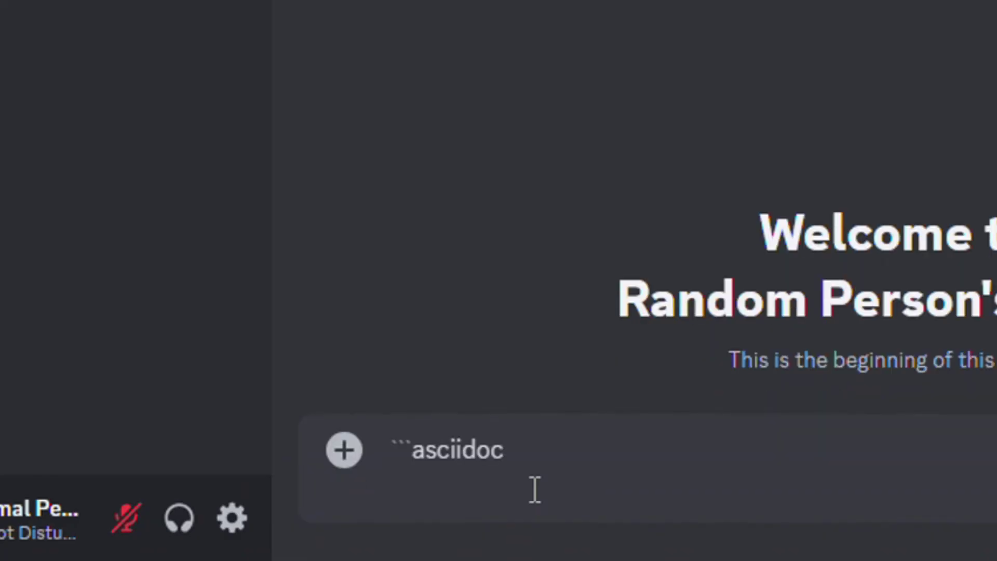
text(.This is some text)
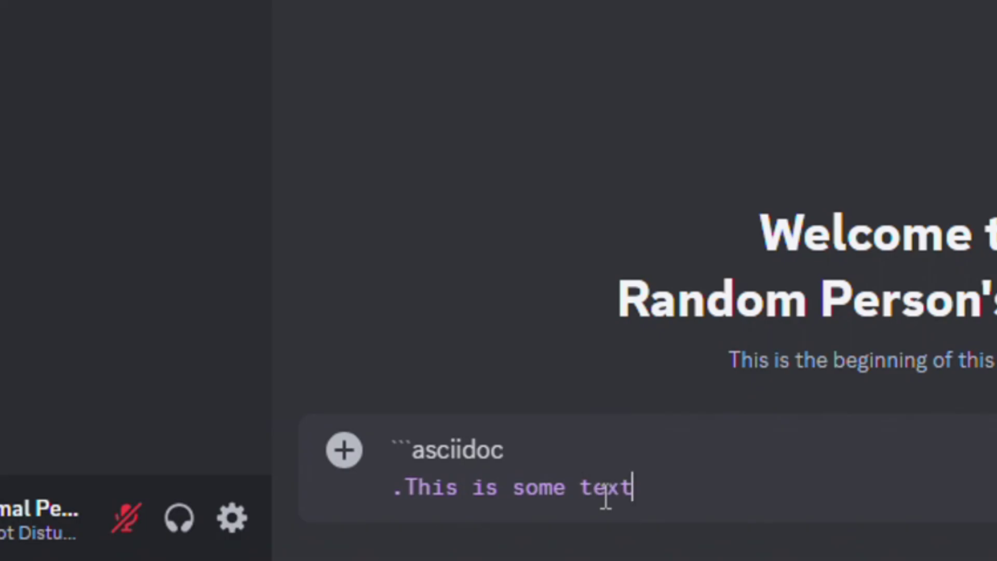
key(shift+Return)
text(```)
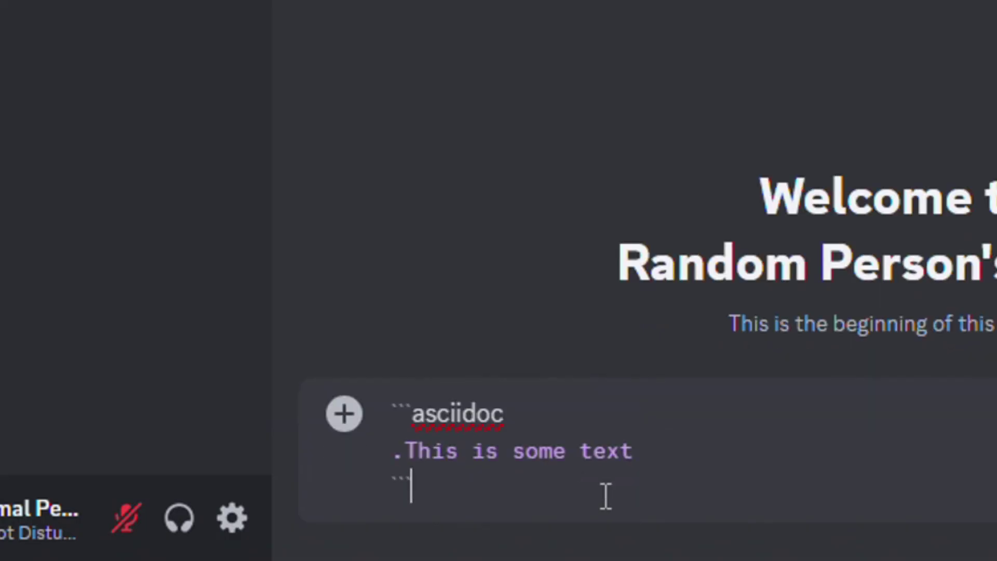
key(Return)
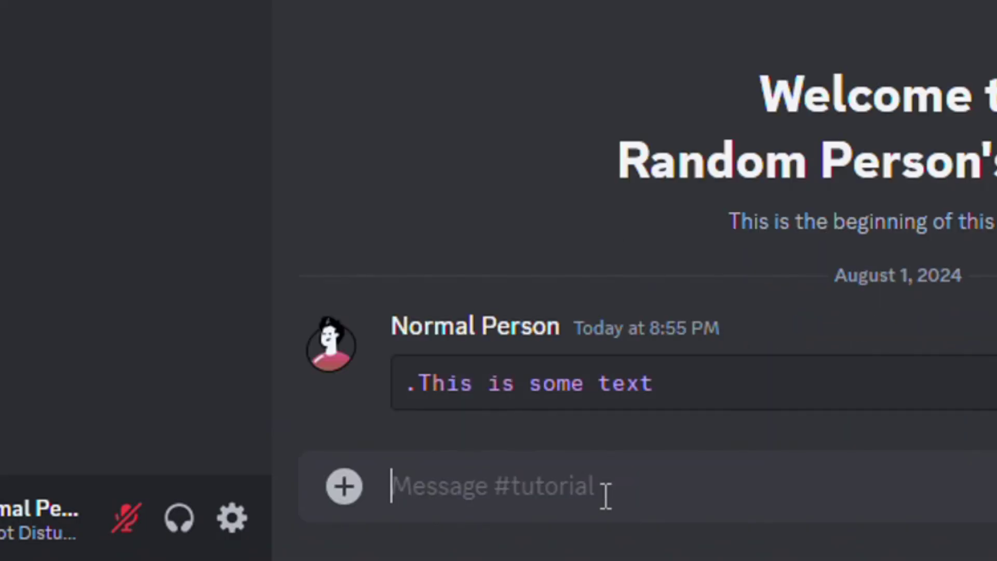
Step: Send an md code block in triple backticks containing the line "> This is some text"
text(```md)
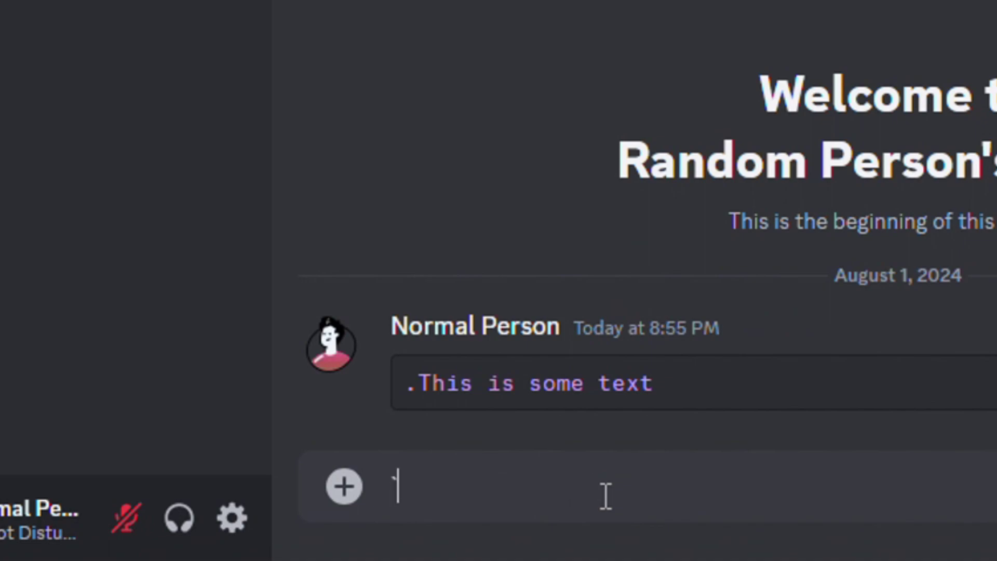
key(shift+Return)
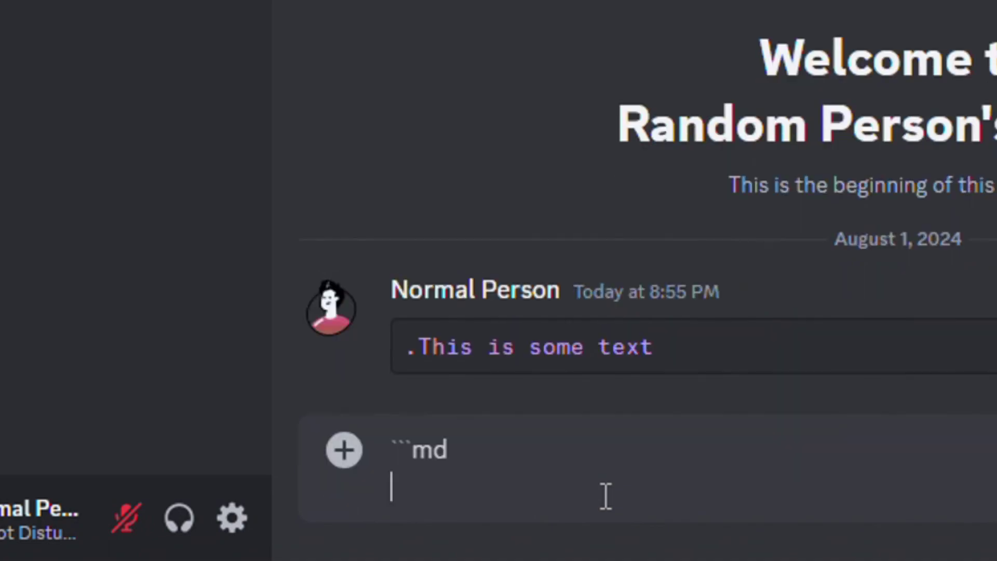
text(>H)
key(BackSpace)
text(This is some text)
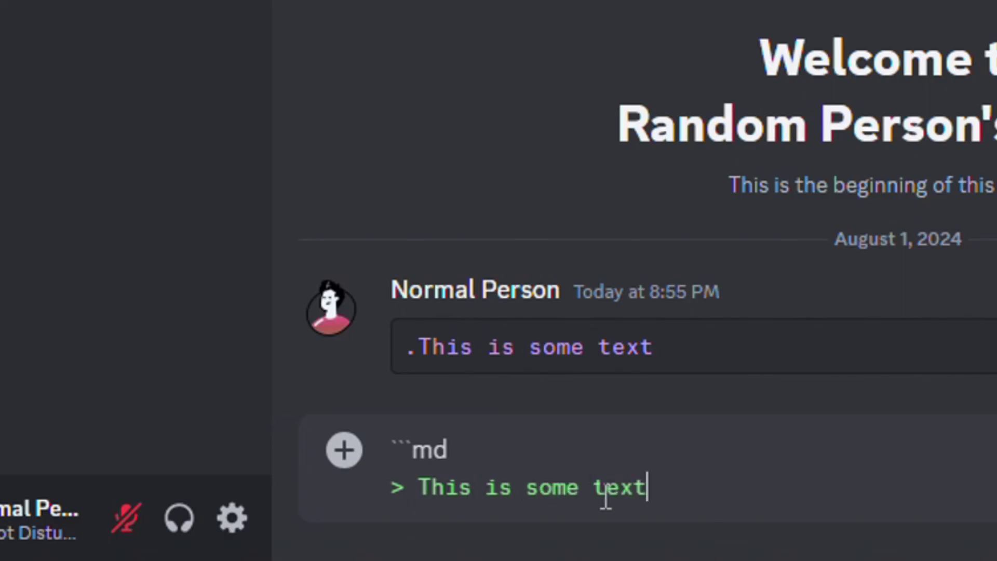
key(shift+Return)
text(```)
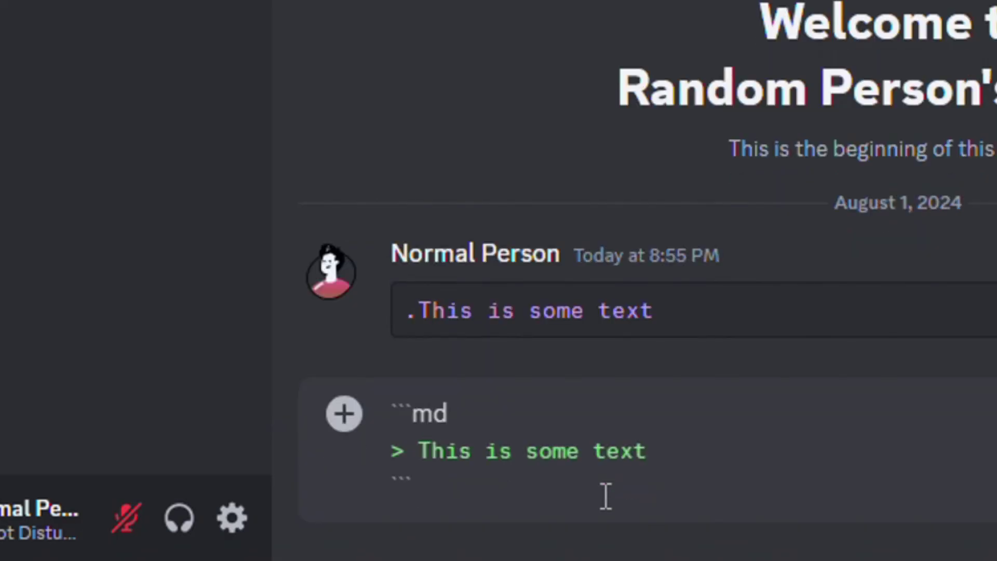
key(Return)
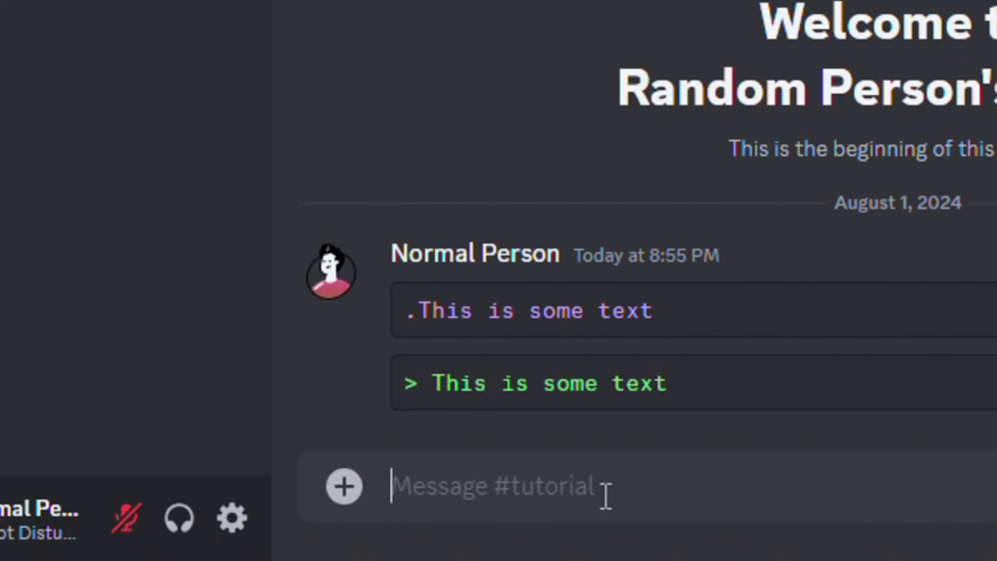
Step: Send an ml code block in triple backticks containing "This Is Some Text" with every word capitalised
text(`)
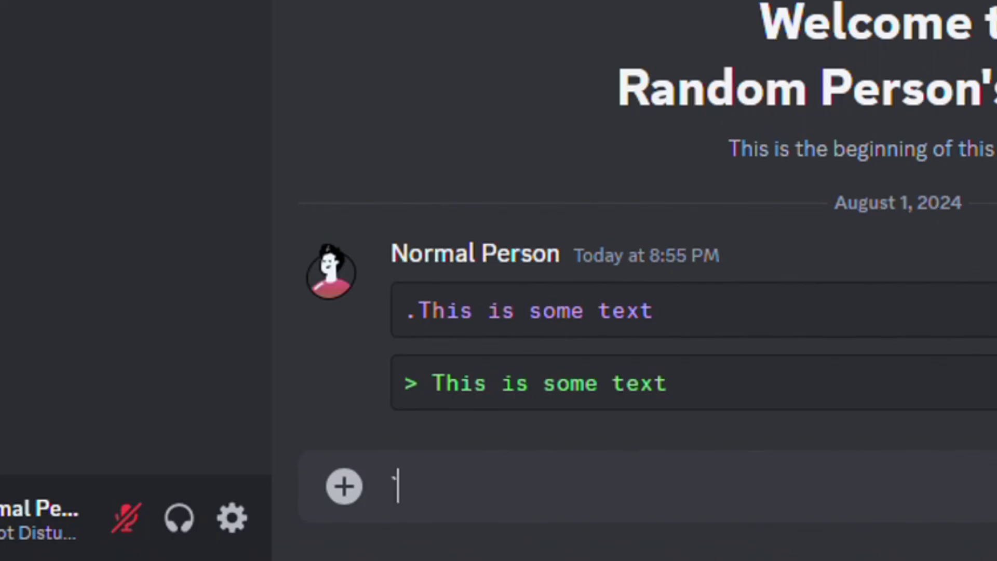
text(``ml)
key(shift+Return)
text(This i)
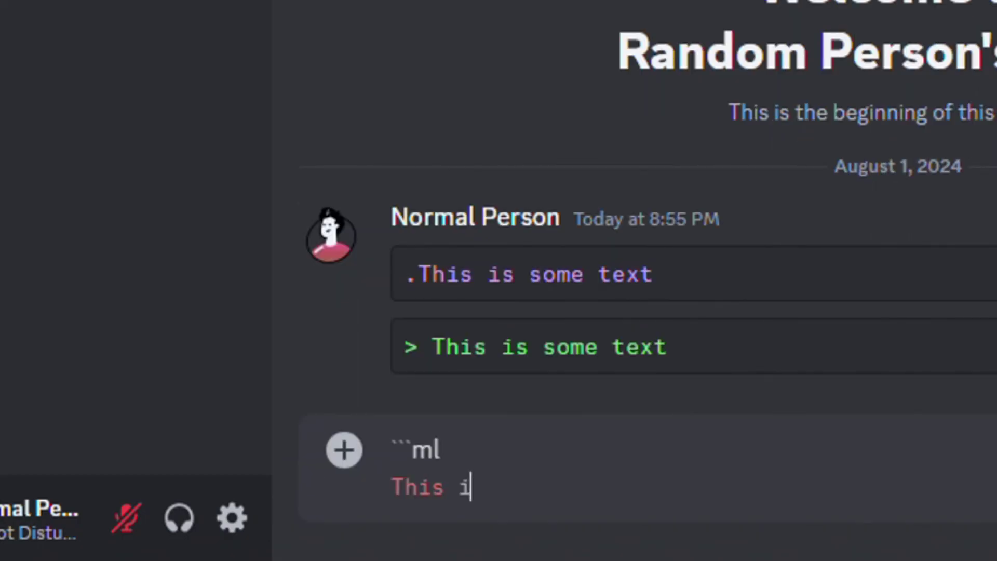
key(BackSpace)
text(IS)
key(BackSpace)
key(BackSpace)
text(s Some )
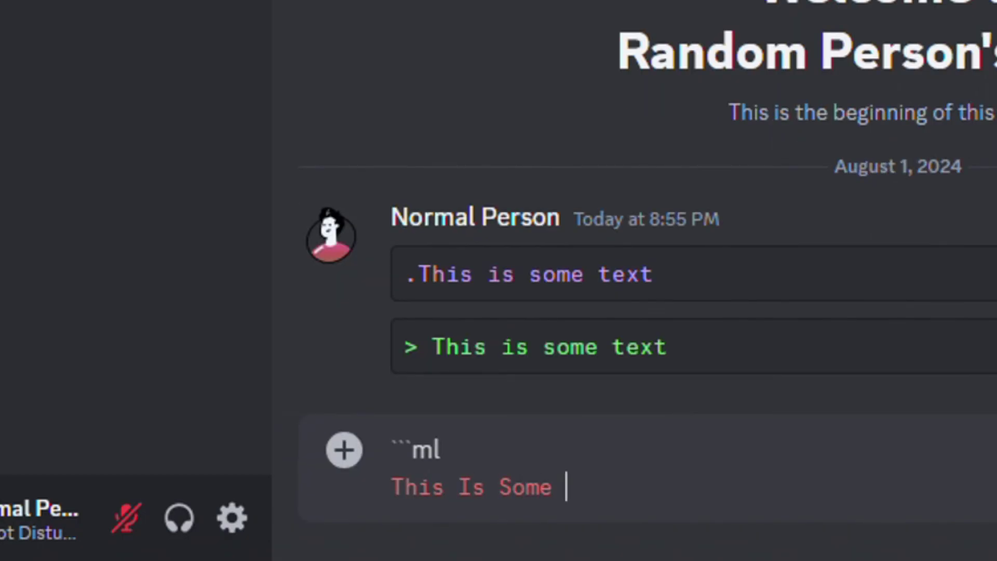
text(Text)
key(shift+Return)
text(```)
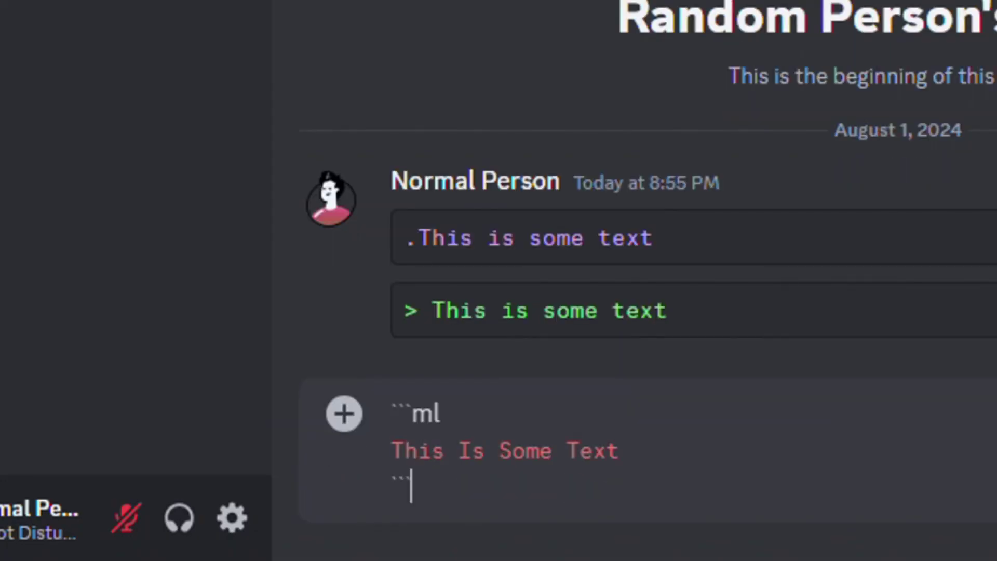
key(Return)
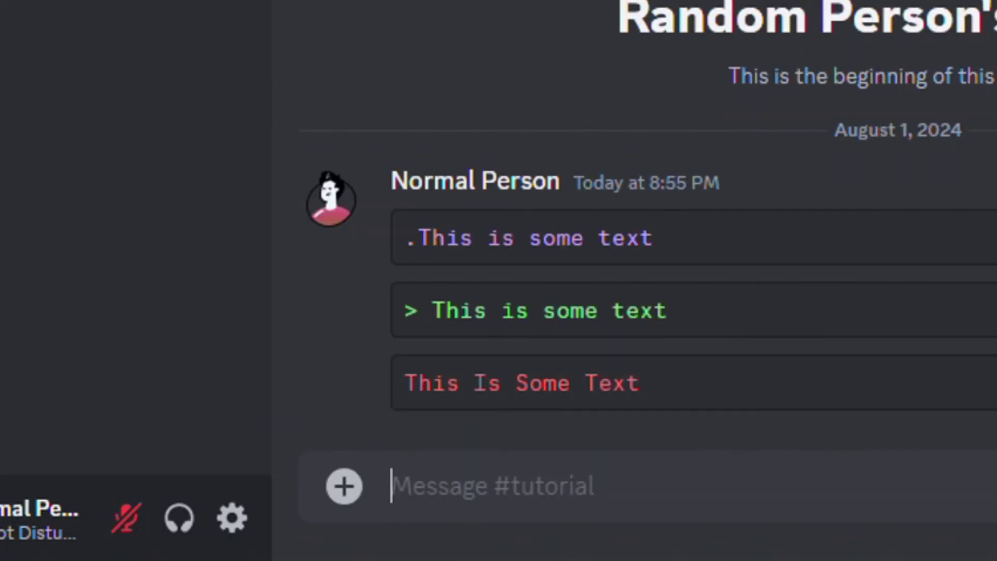
Step: Send a prolog code block in triple backticks containing "This Is Some Text" with every word capitalised
text(```prolog)
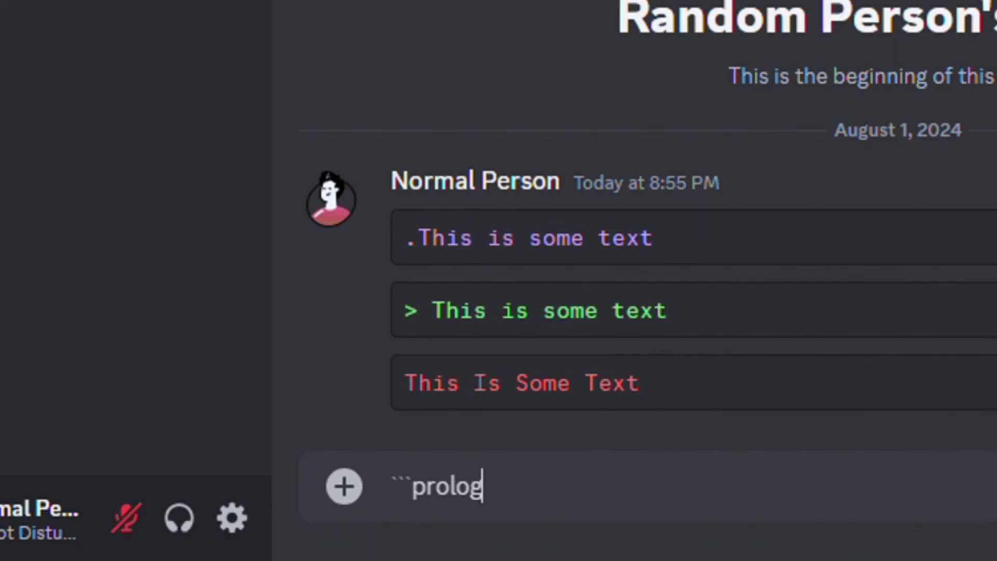
key(shift+Return)
text(This Is )
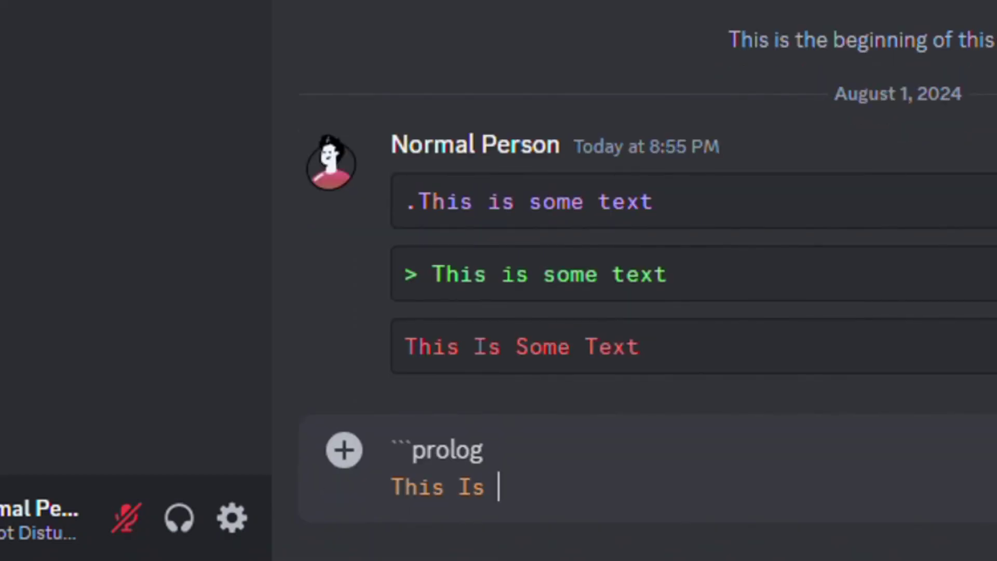
text(Some Text)
key(shift+Return)
text(```)
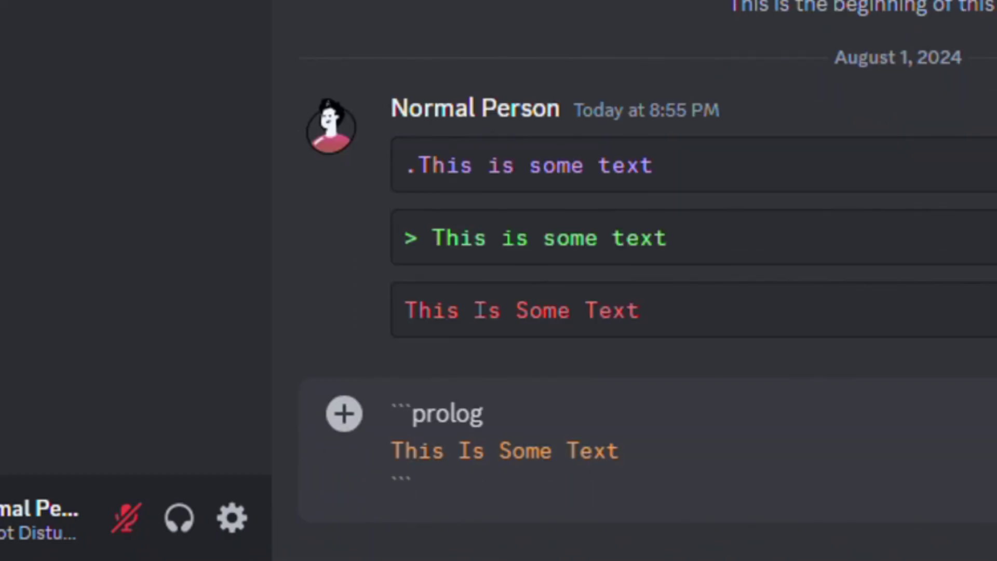
key(Return)
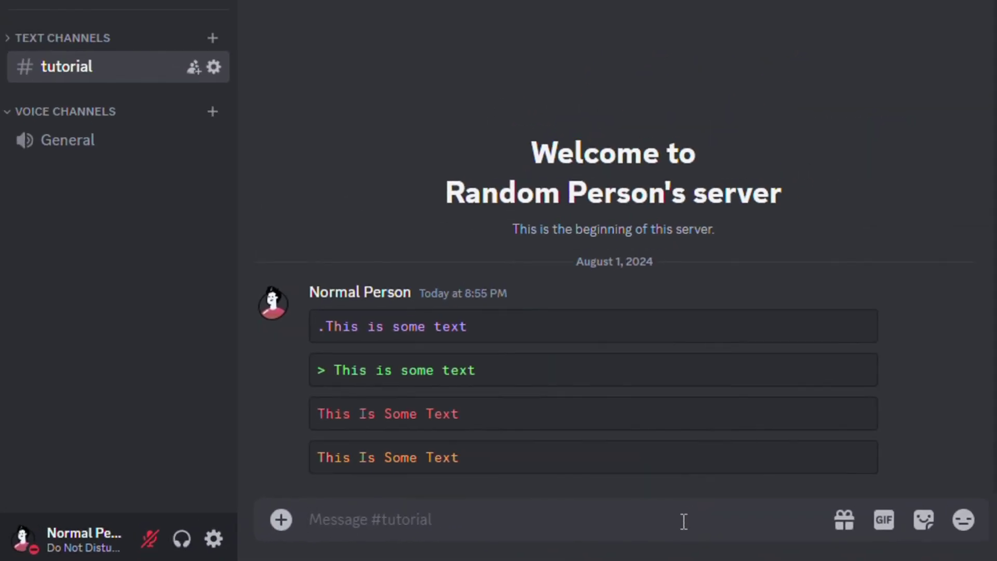